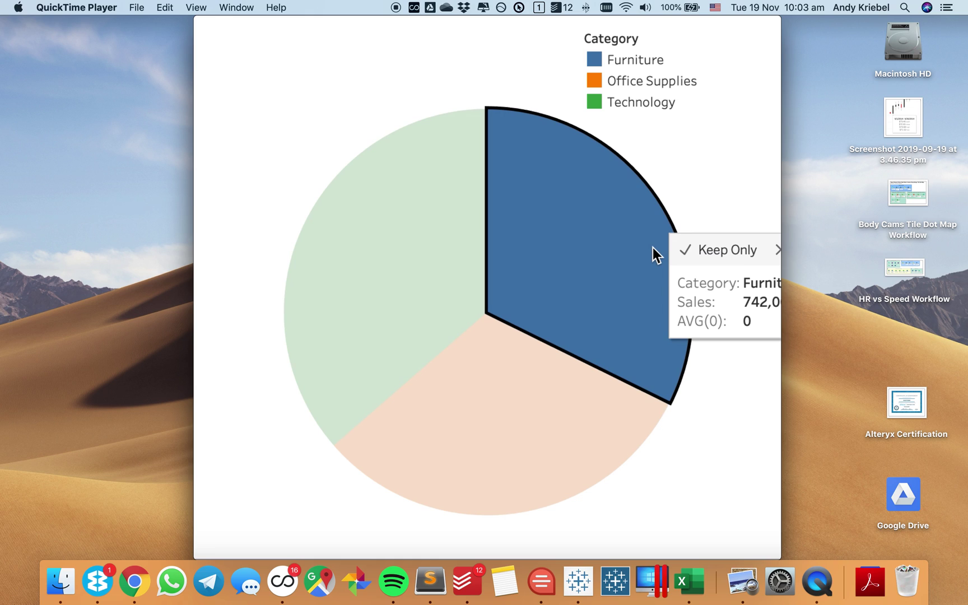
Step: Play the demo video of the category pie chart
mouse_move(426, 402)
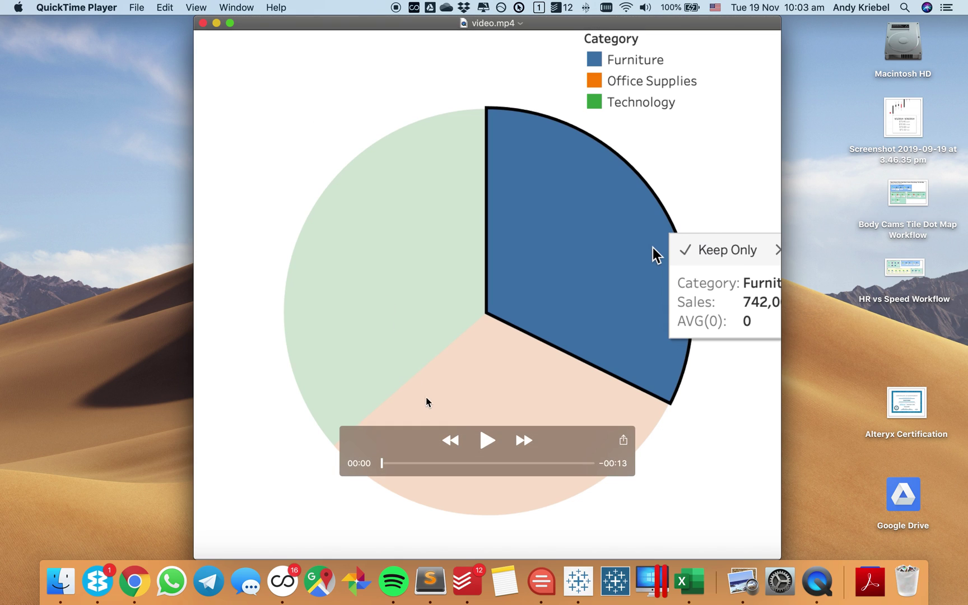
left_click(495, 447)
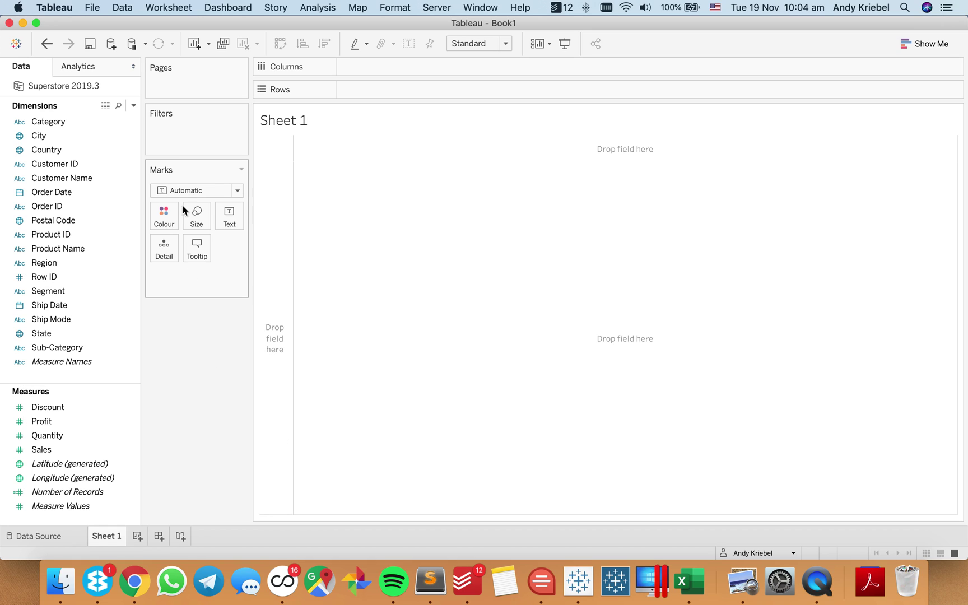
Step: Build a pie chart with Category as the colour and Sales as the slice angle
left_click(182, 187)
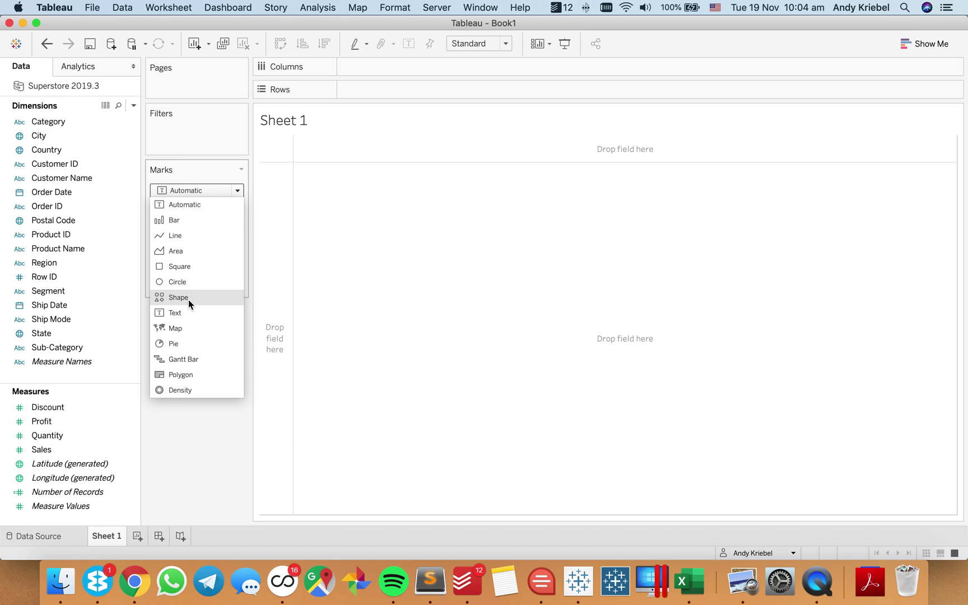
left_click(190, 342)
left_click_drag(45, 121, 161, 211)
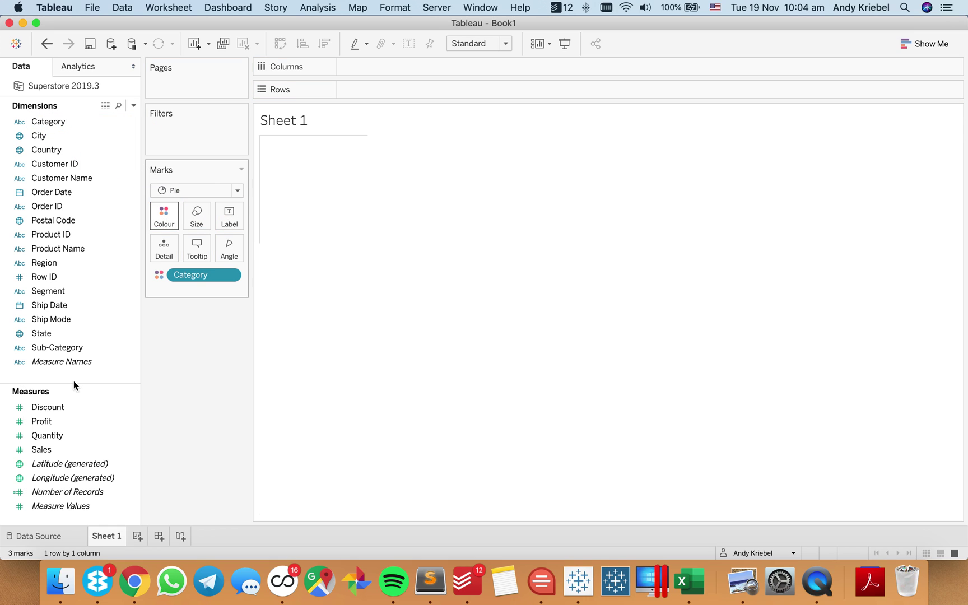
left_click_drag(41, 449, 219, 243)
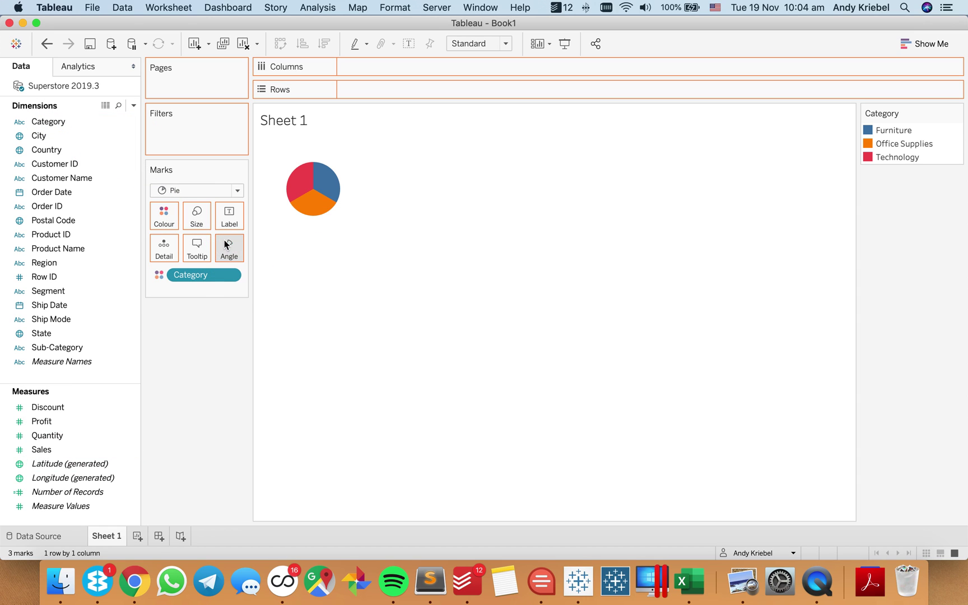
Step: Sort the Category slices by the Sales field in ascending order of its sum
left_click(230, 275)
left_click(219, 345)
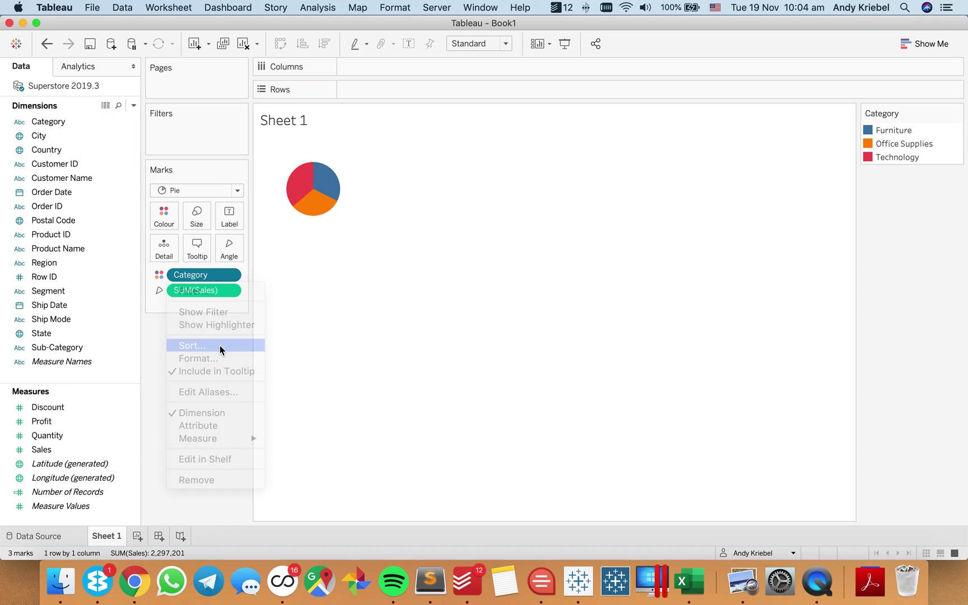
left_click(454, 274)
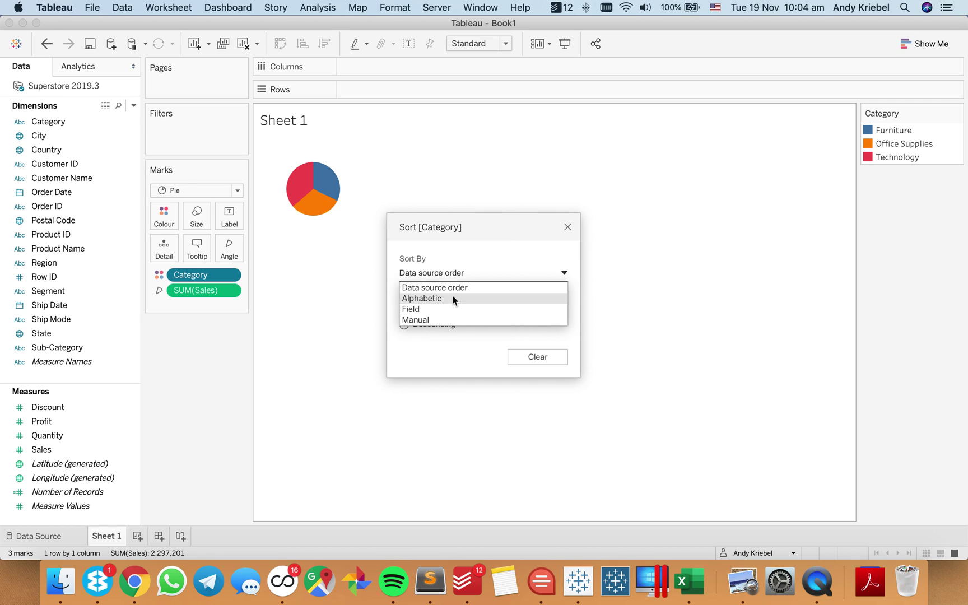
left_click(449, 306)
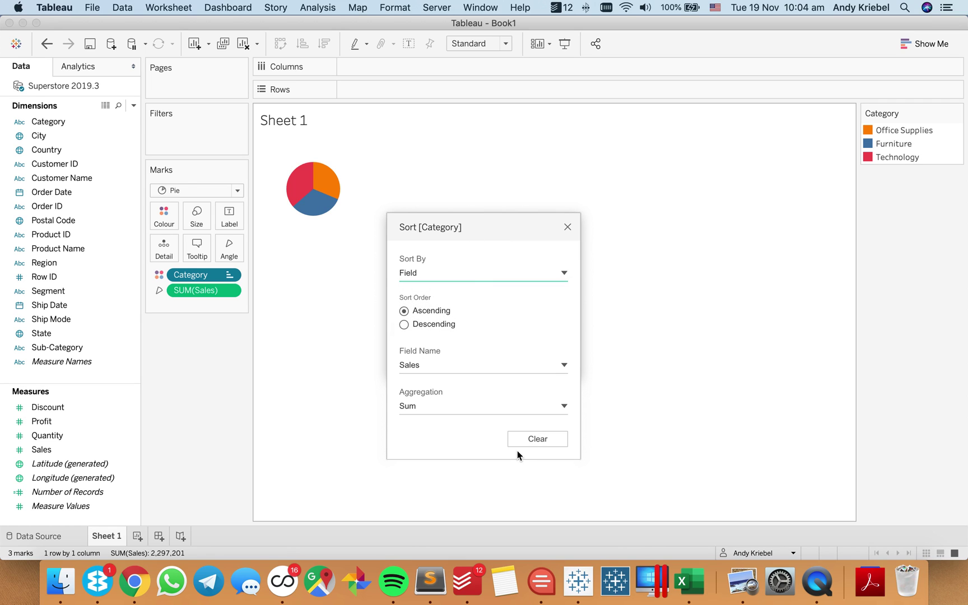
left_click(567, 227)
Step: Fit the sheet to Entire View and enlarge the pie to fill the height of the view
left_click(483, 44)
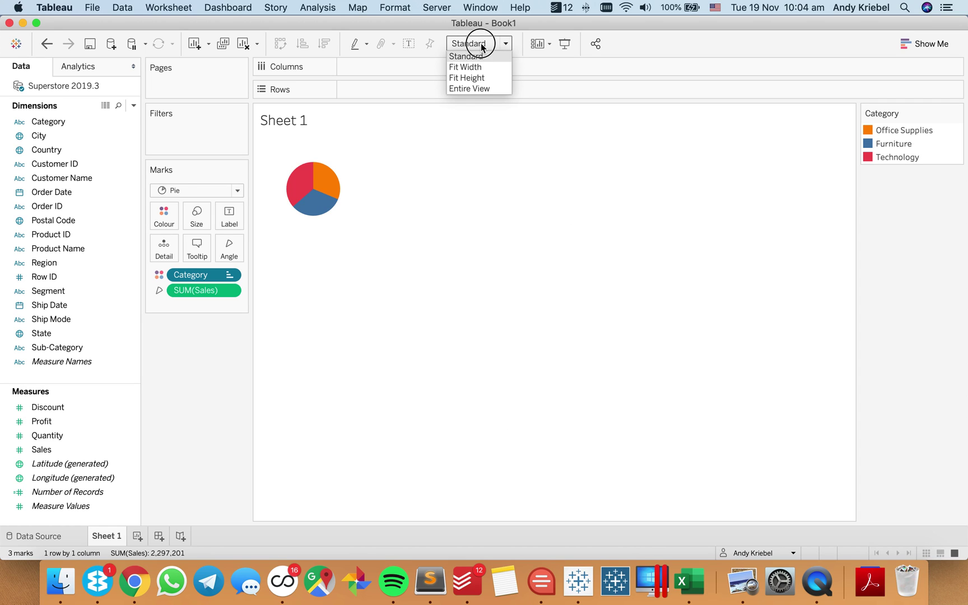
left_click(482, 89)
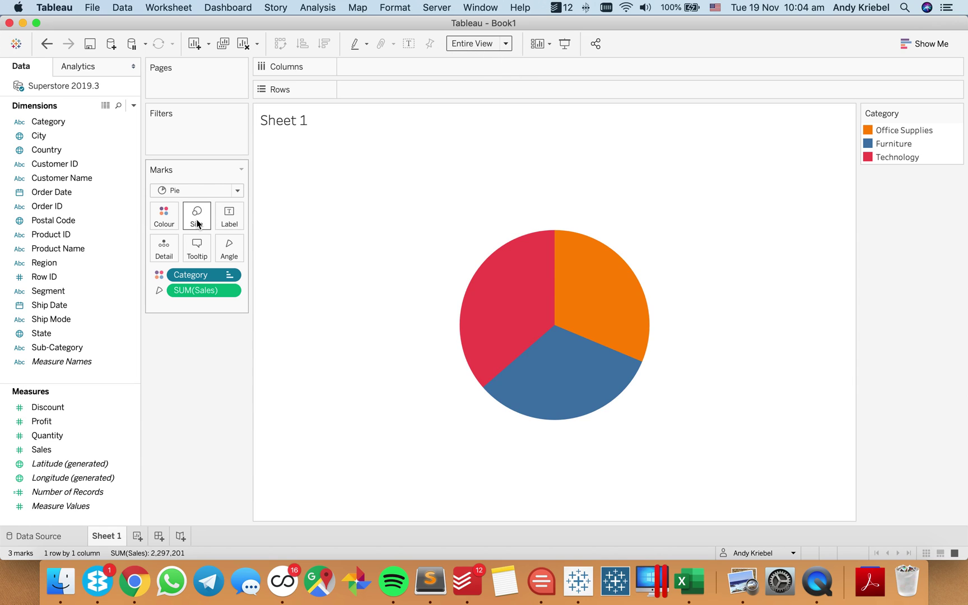
left_click(197, 224)
left_click_drag(219, 248, 250, 253)
left_click(197, 437)
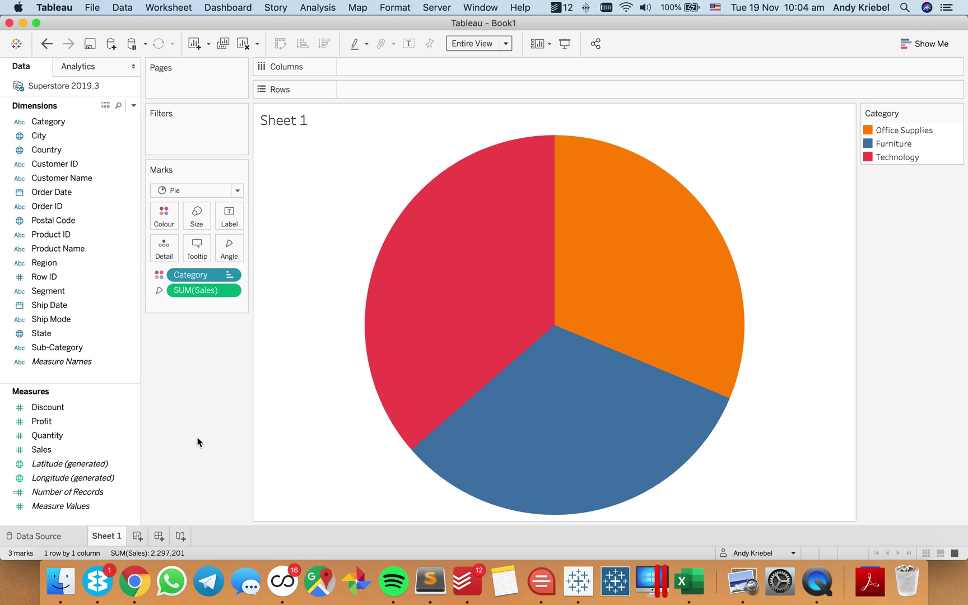
Step: Create a set named Category Set from the Category dimension with only Furniture as a member
left_click(100, 121)
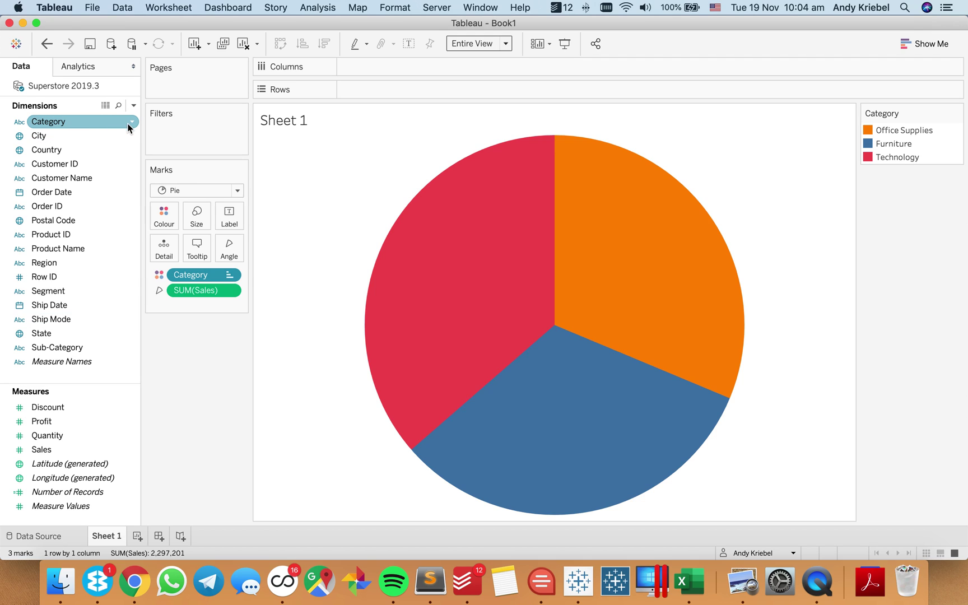
left_click(132, 122)
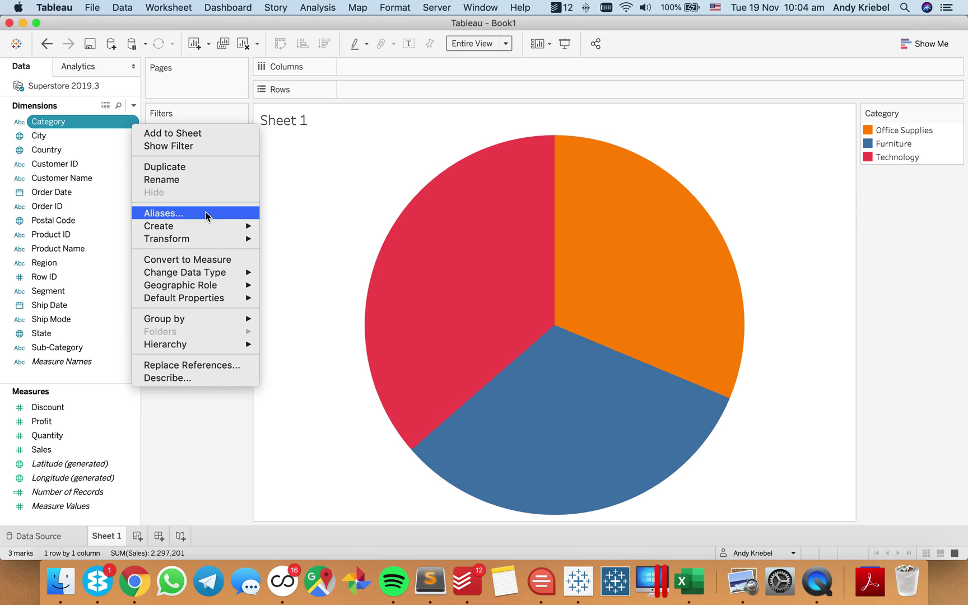
mouse_move(211, 226)
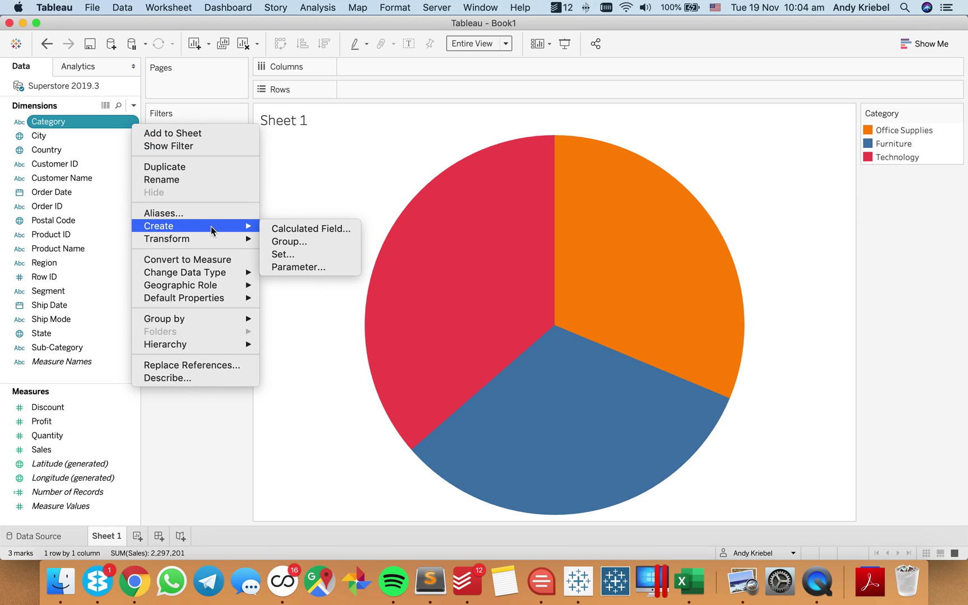
left_click(282, 255)
key("super+a")
type("Category Set")
left_click(365, 188)
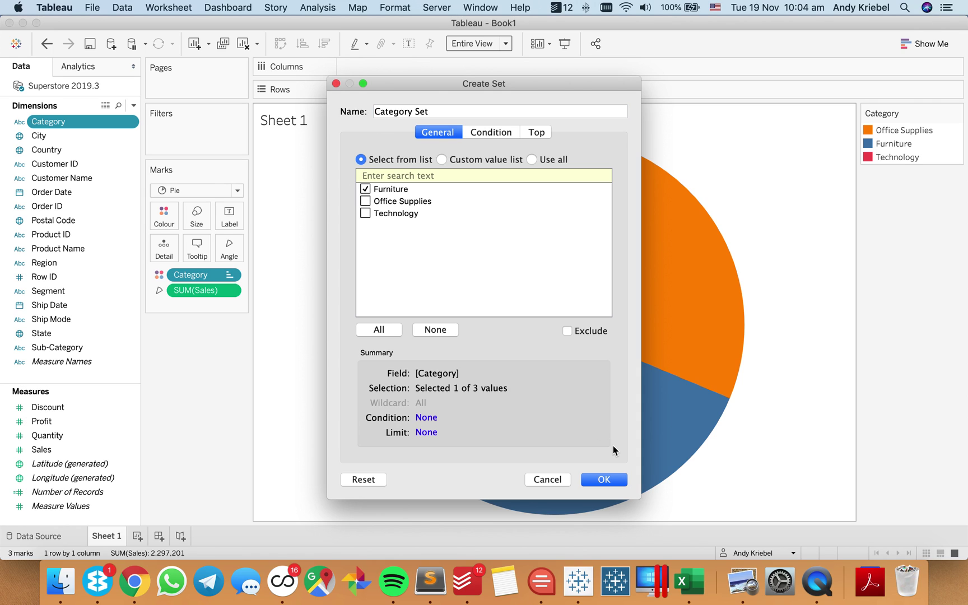
left_click(609, 483)
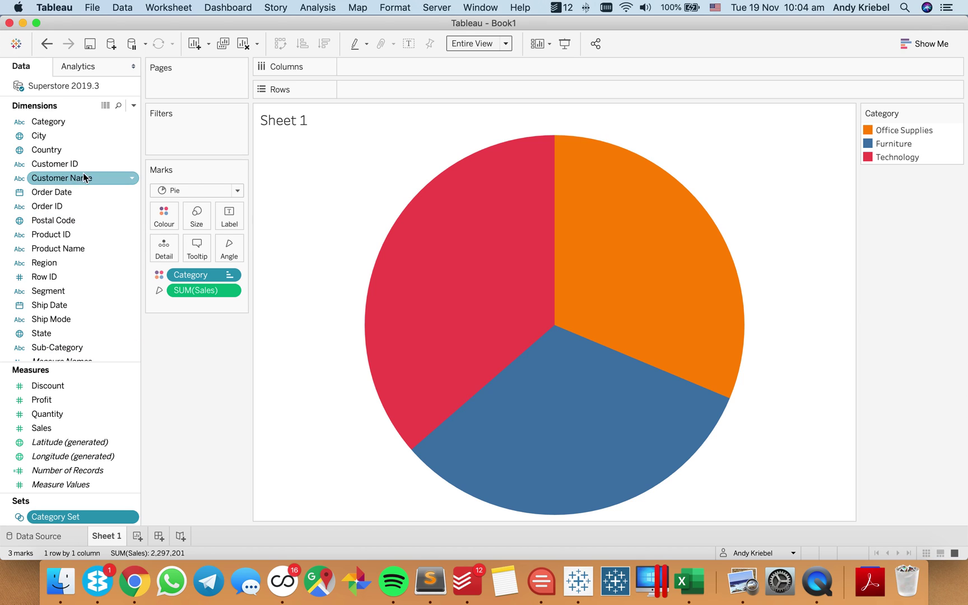
Step: Start a new calculated field and name it Cat to SubCat
left_click(134, 106)
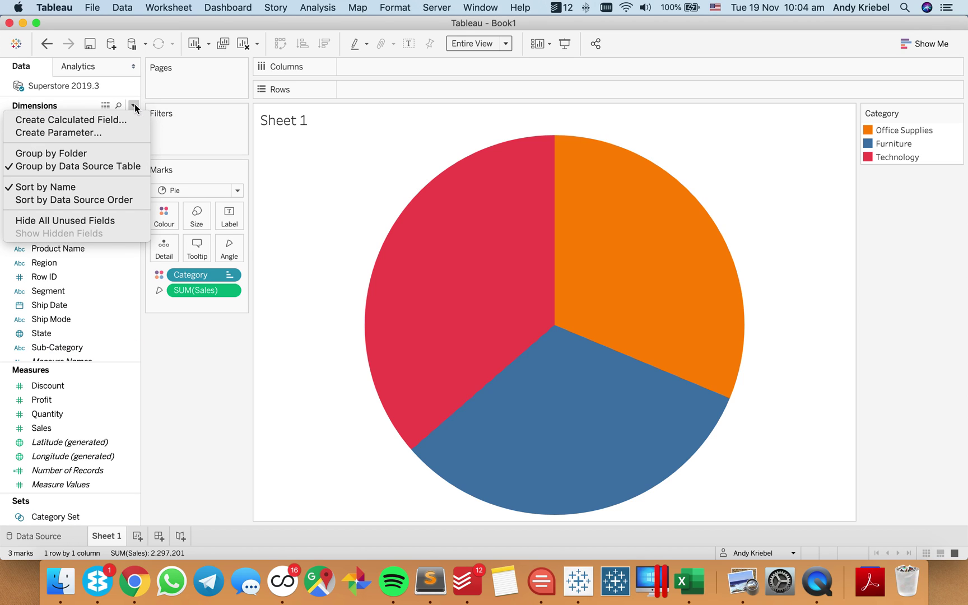
left_click(128, 120)
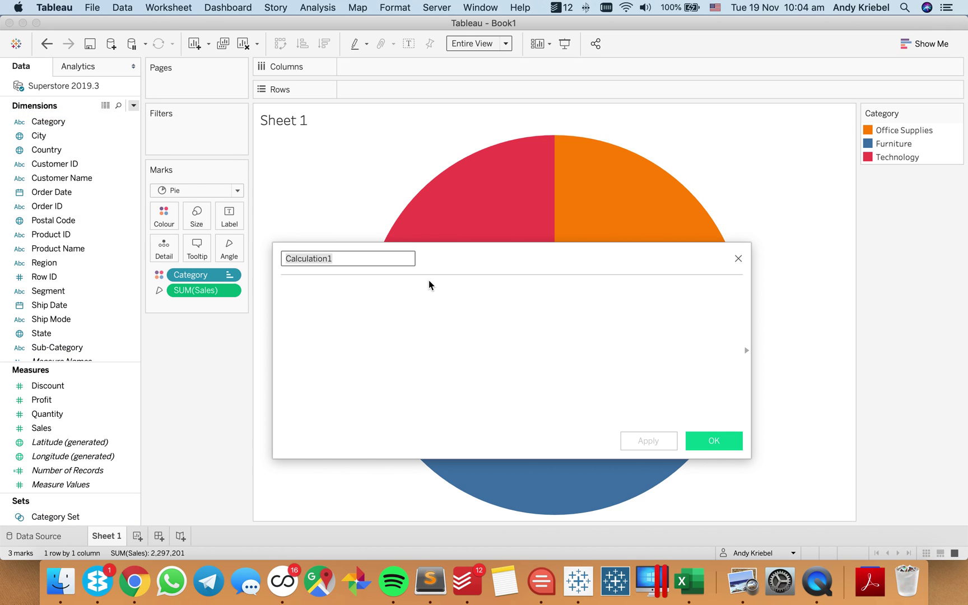
type("Cat t")
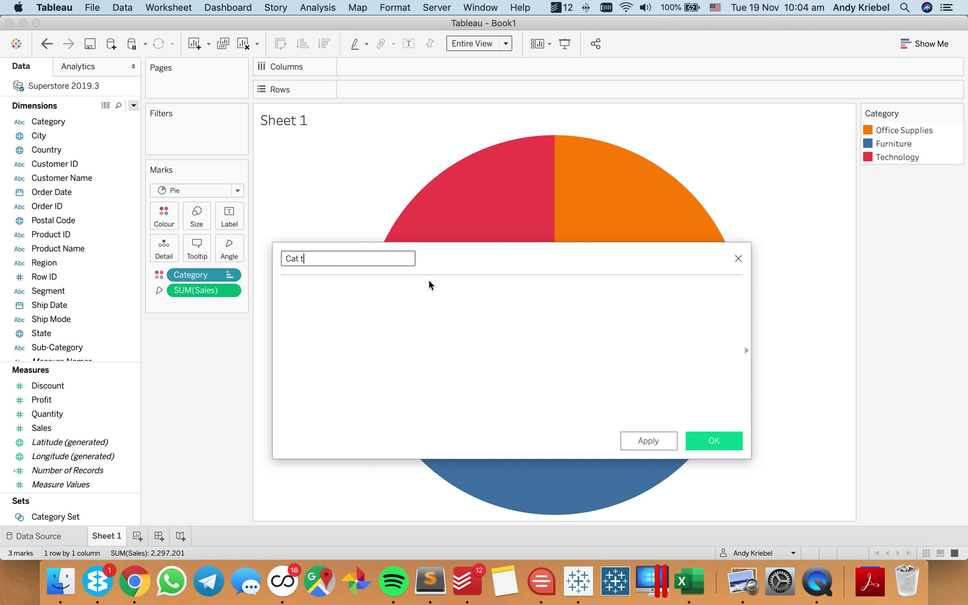
type("o SubCat")
key("Tab")
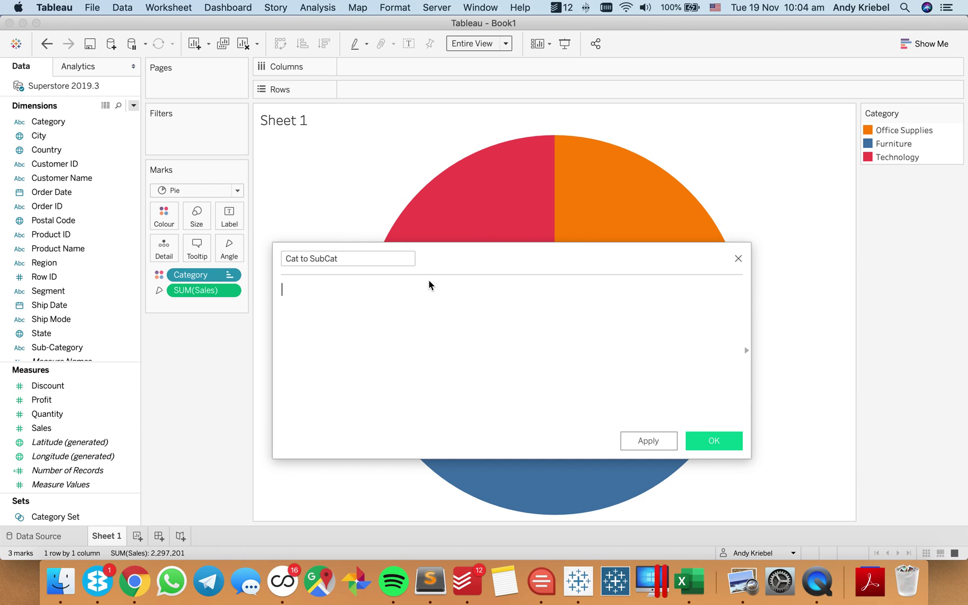
Step: Enter the formula IF [Category Set] THEN [Sub-Category] ELSE [Category] END for the calculated field and save it
type("IF ca")
key("Down")
key("Down")
key("Return")
type("THEN sub")
key("Return")
key("Return")
type("ES")
key("BackSpace")
type("LE")
key("Return")
key("BackSpace")
key("BackSpace")
type("SE cat")
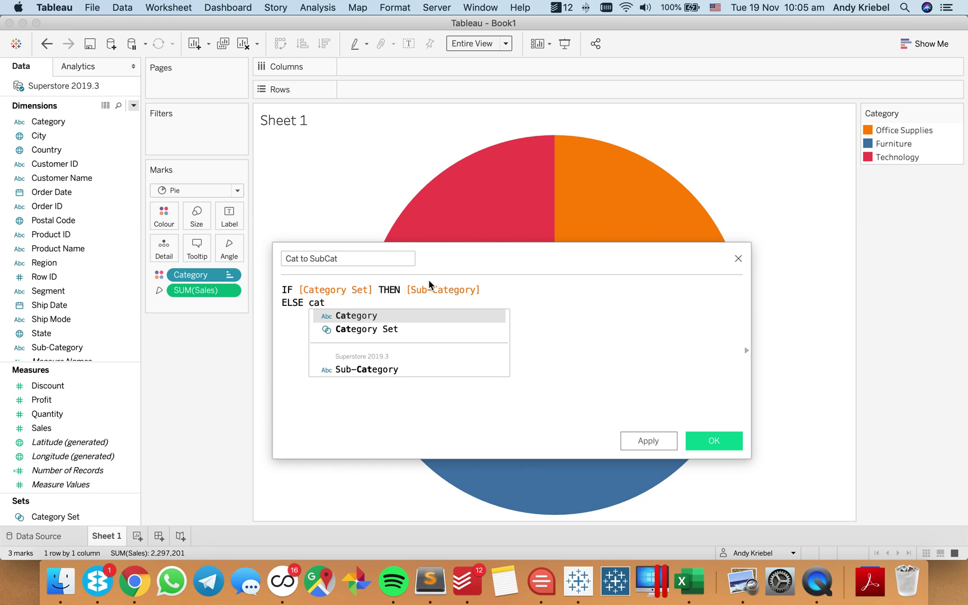
key("Return")
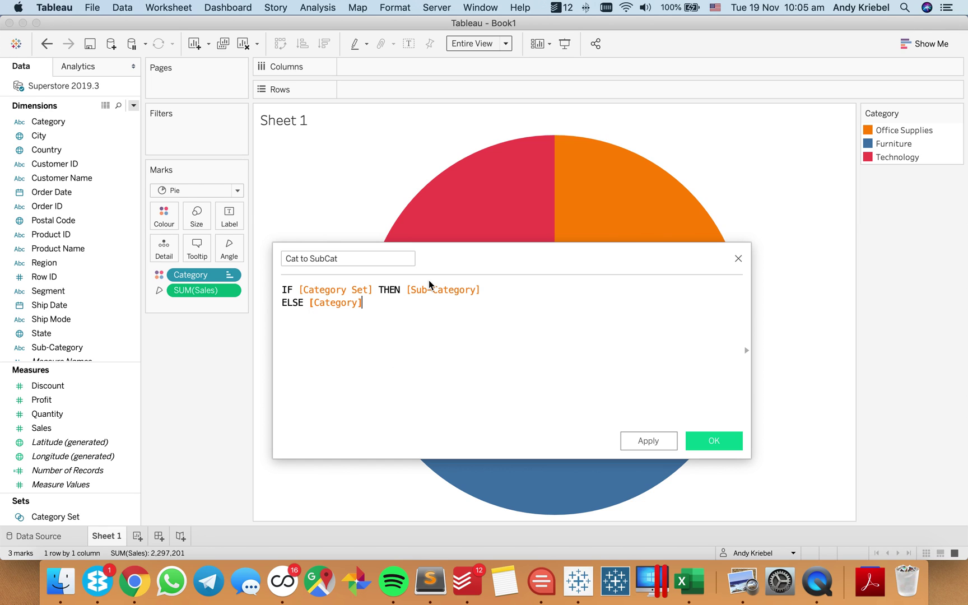
key("Return")
type("END")
key("Return")
left_click(717, 443)
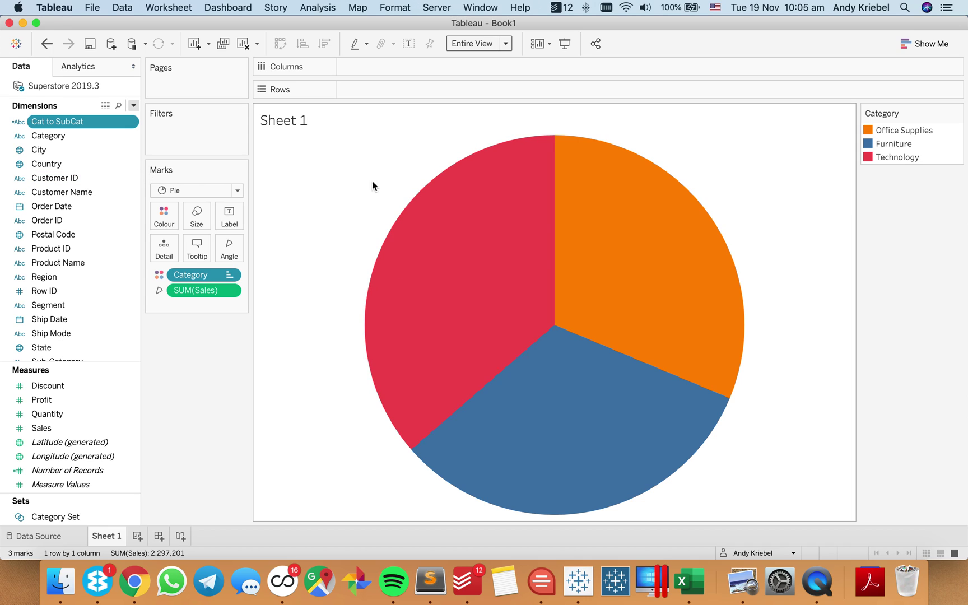
Step: Add an ad hoc avg(0) calculation to Columns and exclude it from the tooltip
left_click(374, 74)
type("a")
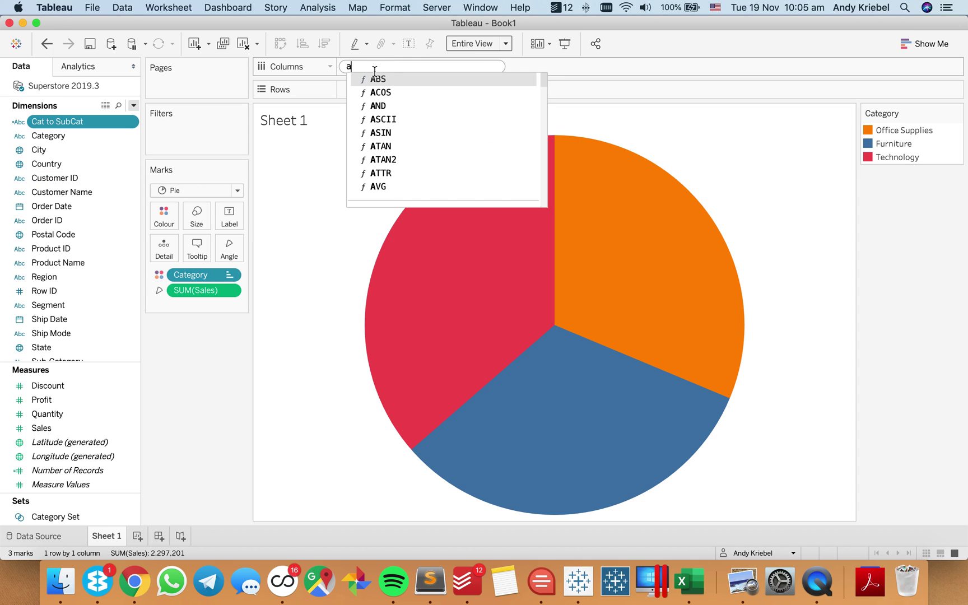
type("vg(0)")
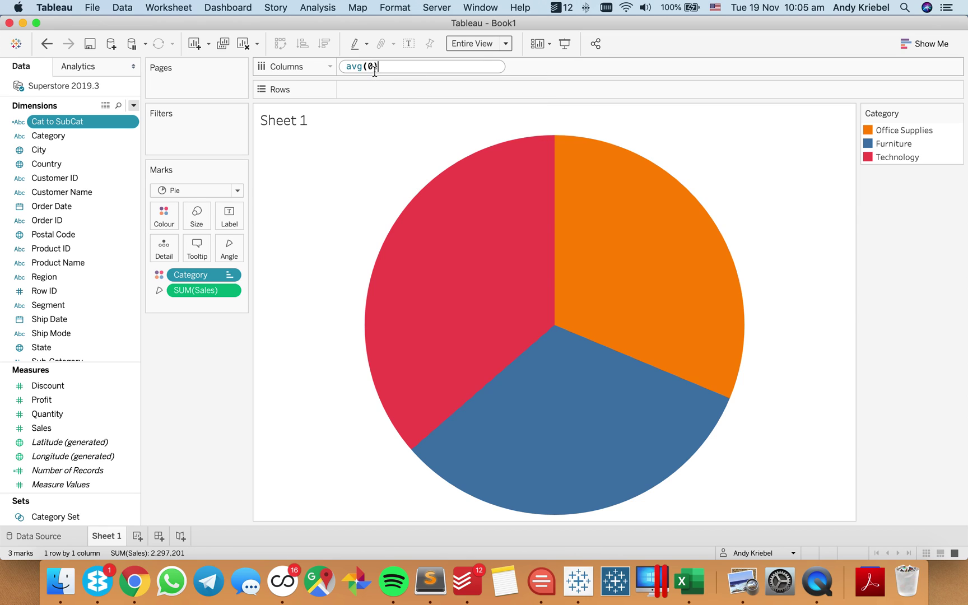
key("Return")
left_click(423, 68)
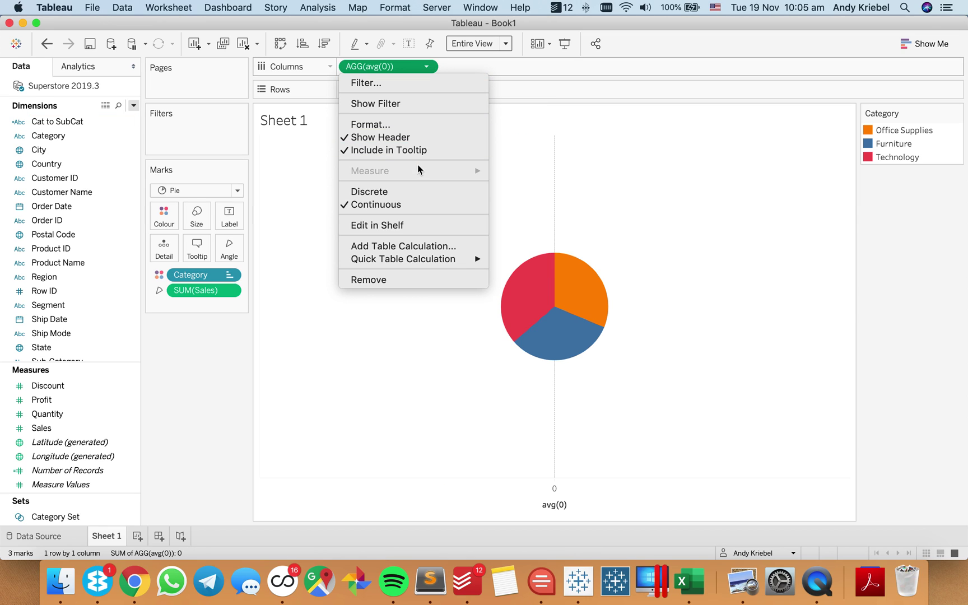
left_click(420, 150)
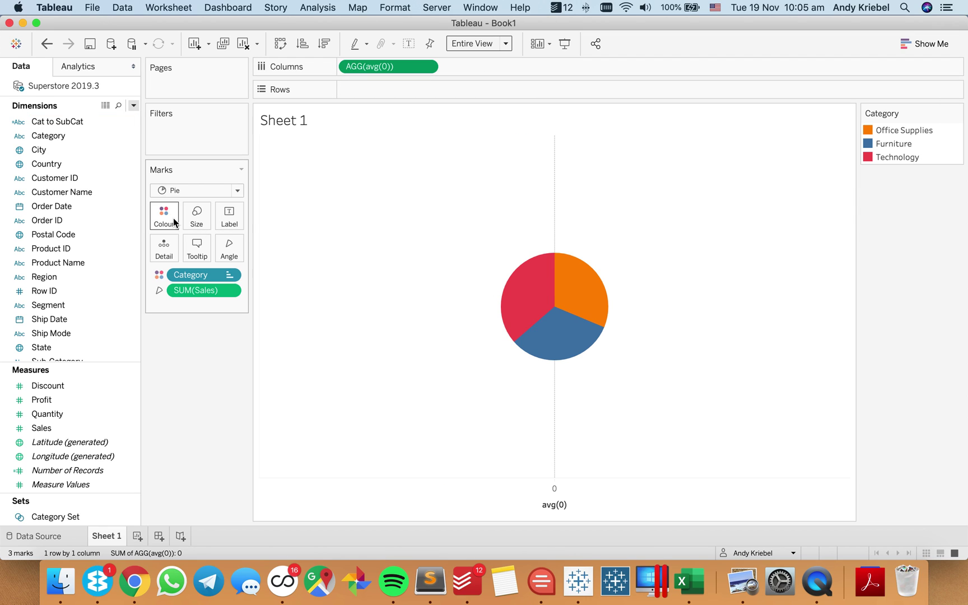
Step: Enlarge the pie on the avg(0) axis while keeping it fully inside the view
left_click(193, 222)
left_click_drag(247, 254, 285, 251)
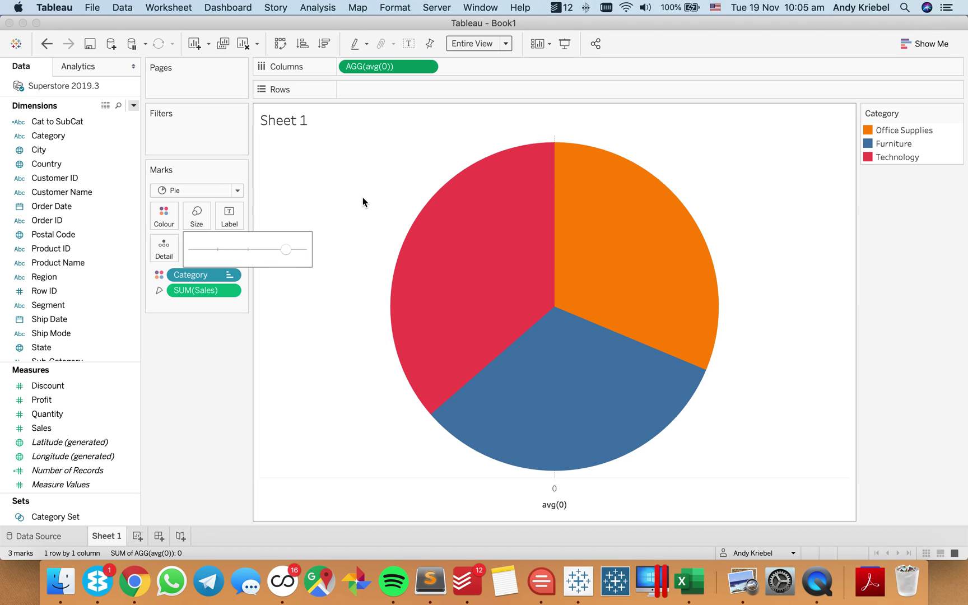
left_click(287, 252)
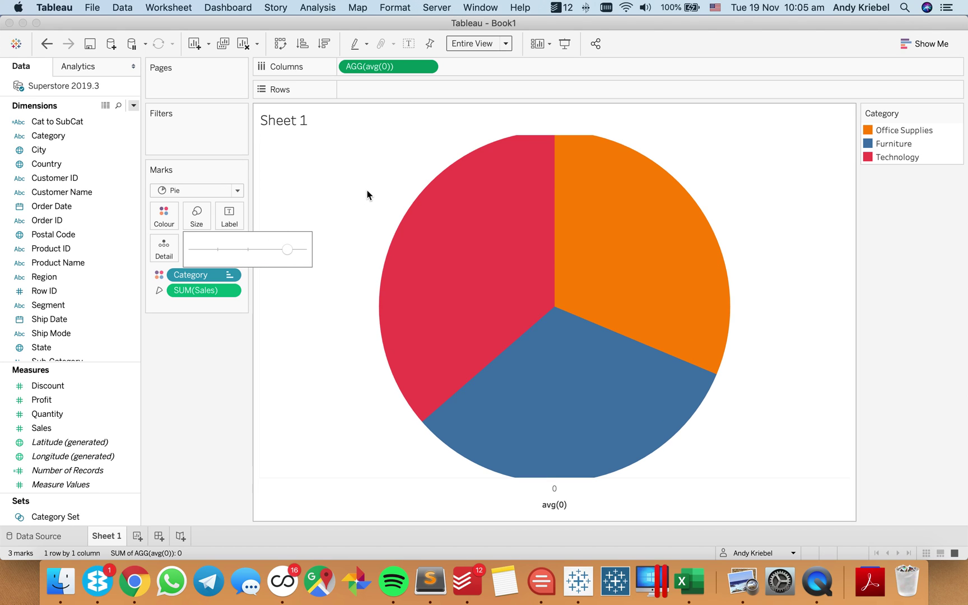
mouse_move(289, 253)
left_mouse_down()
mouse_move(267, 252)
mouse_move(276, 248)
left_mouse_up()
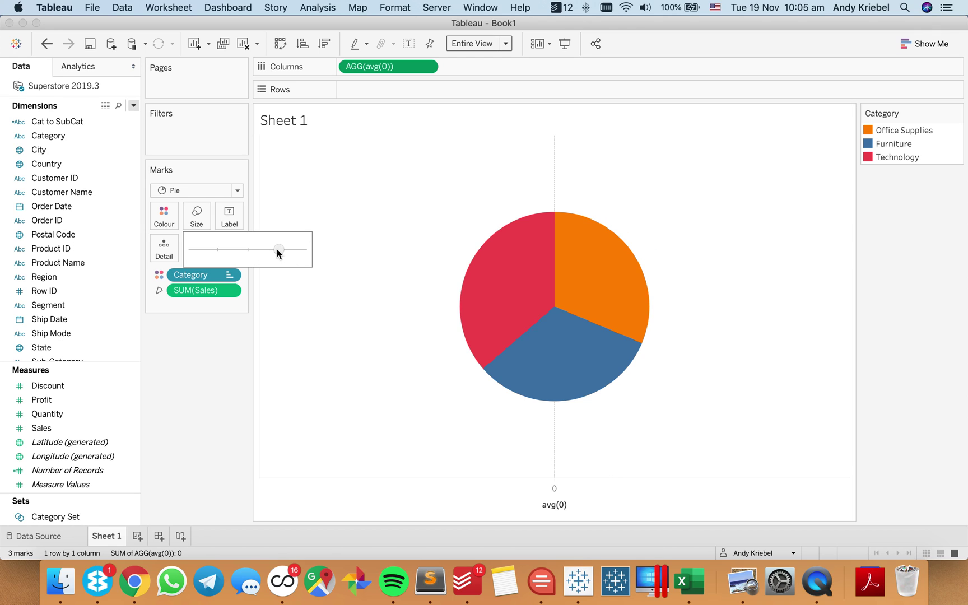
Step: Duplicate the avg(0) field on Columns and add Cat to SubCat as a second colour field for the second pie only
left_click_drag(379, 67, 482, 65)
left_click(482, 65)
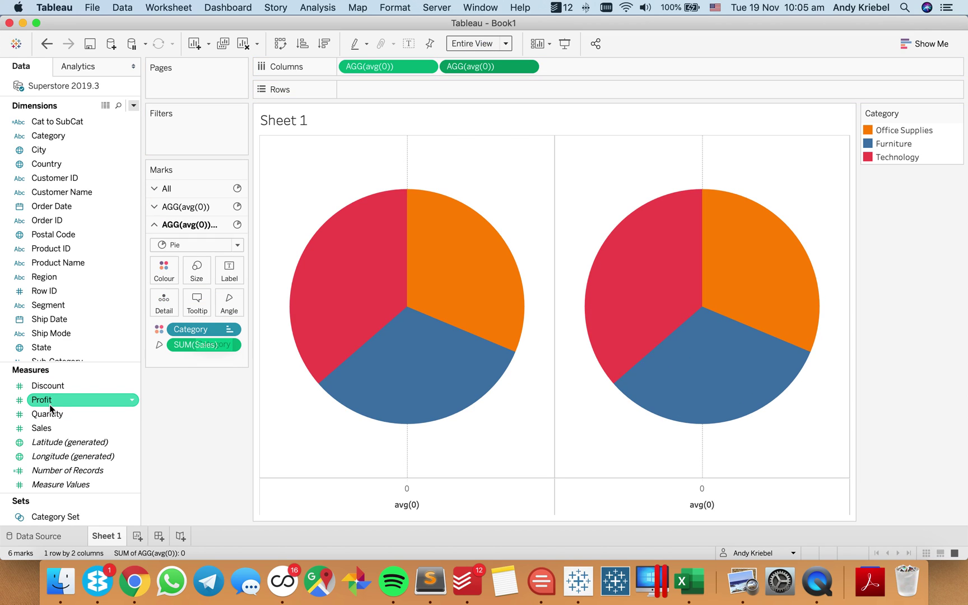
left_click_drag(56, 121, 164, 301)
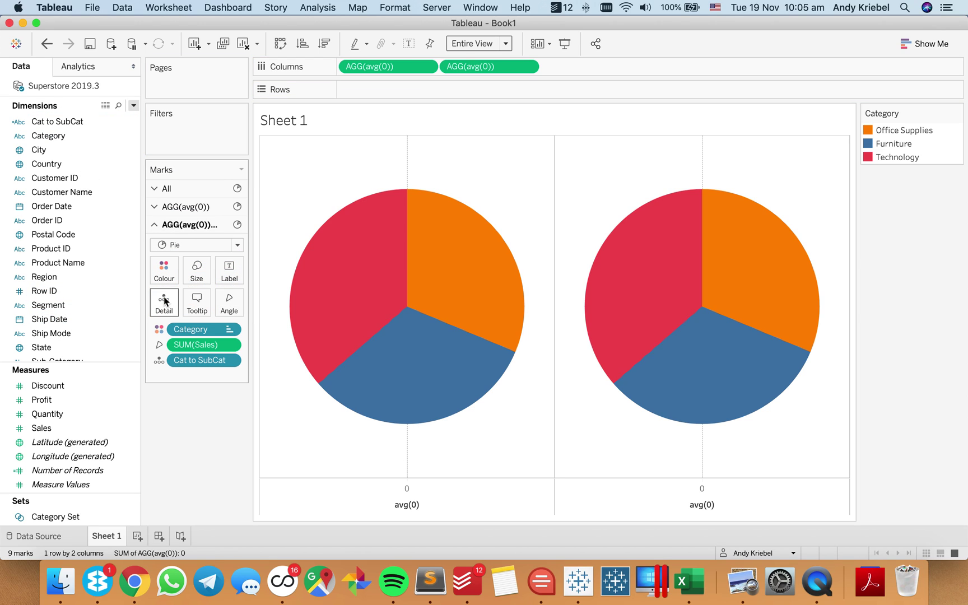
left_click(159, 360)
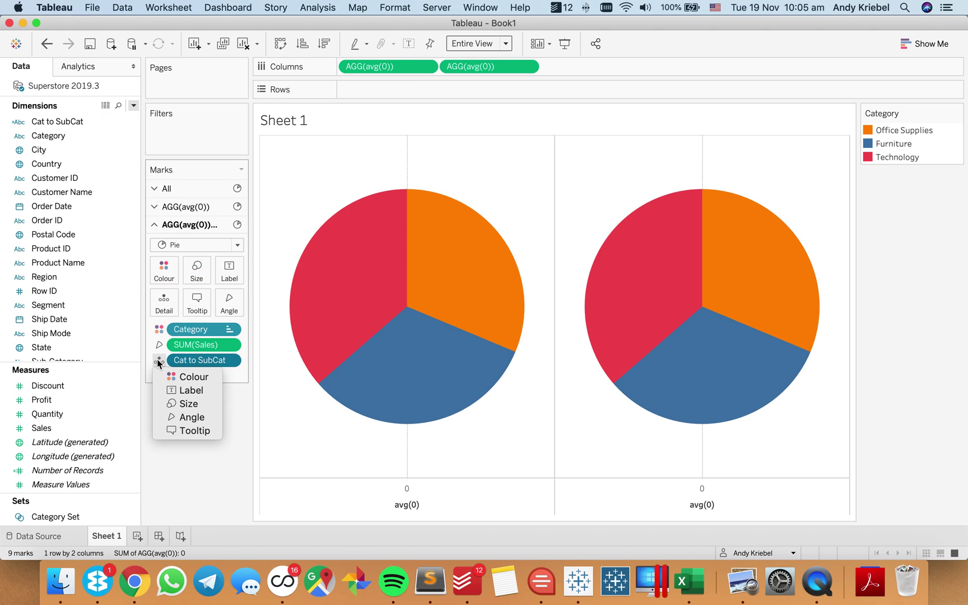
left_click(190, 375)
mouse_move(716, 370)
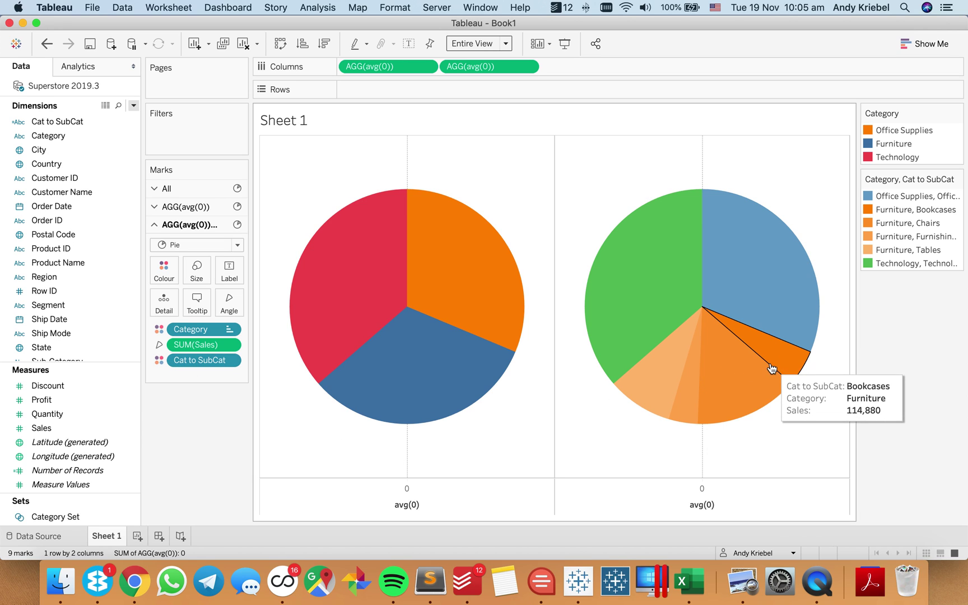
mouse_move(471, 387)
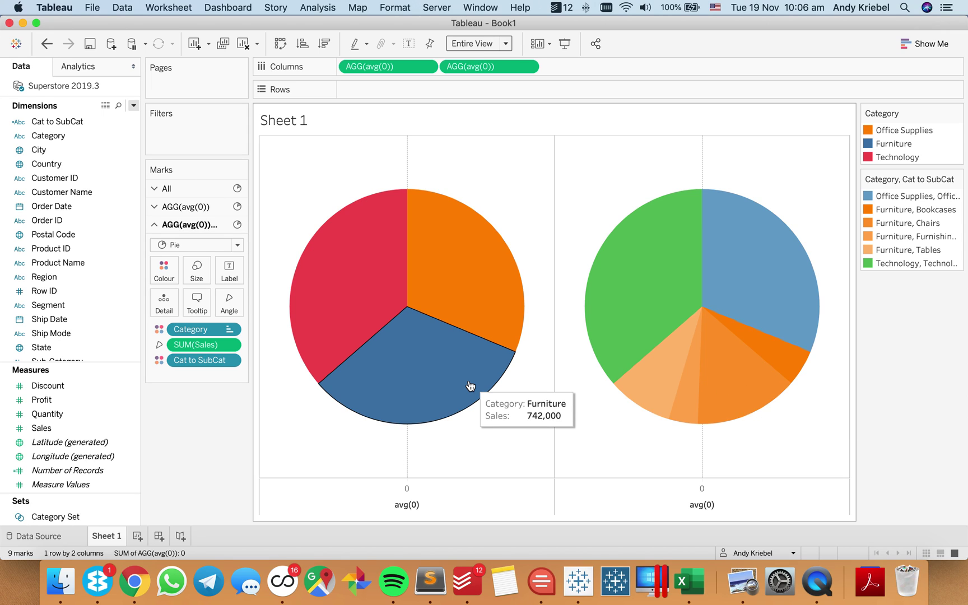
Step: Sort the second pie's Cat to SubCat field by the Sales field in descending order, using the Sum aggregation
left_click(229, 361)
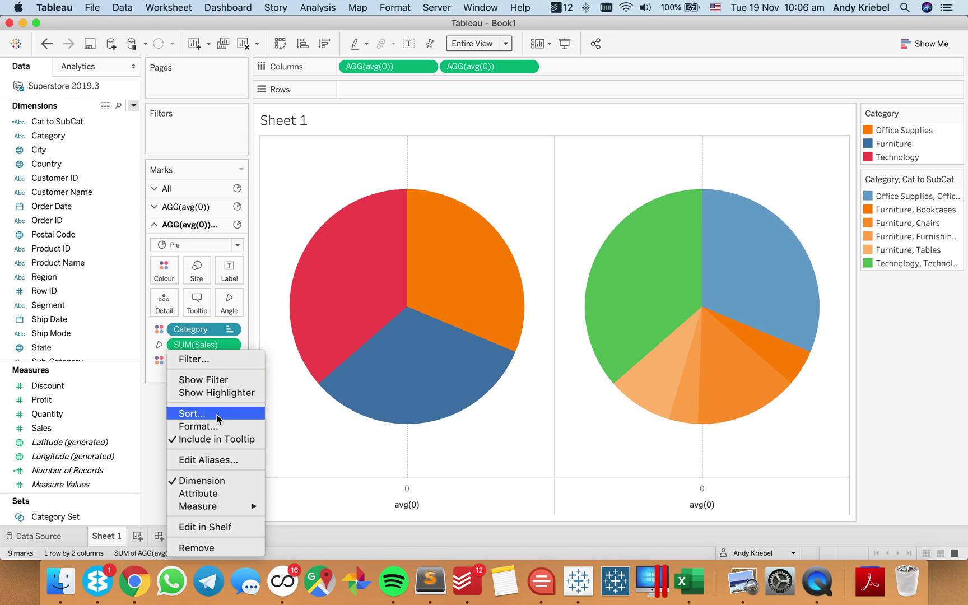
left_click(152, 427)
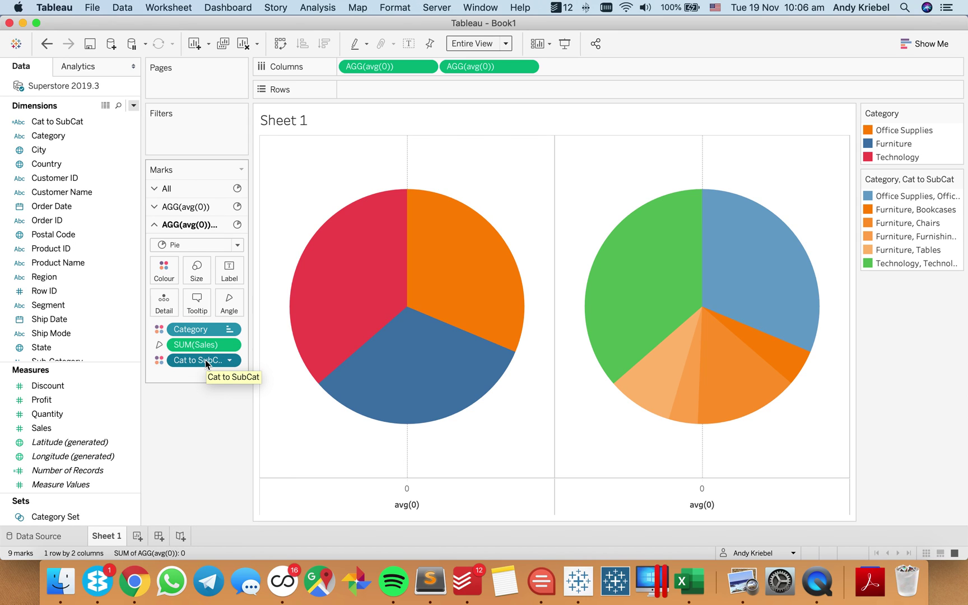
left_click(229, 364)
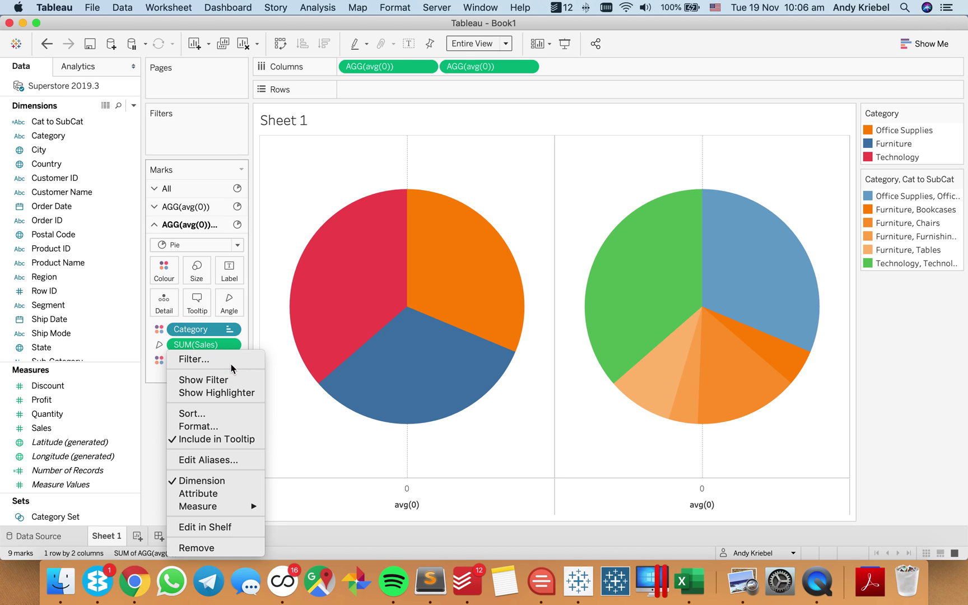
left_click(242, 411)
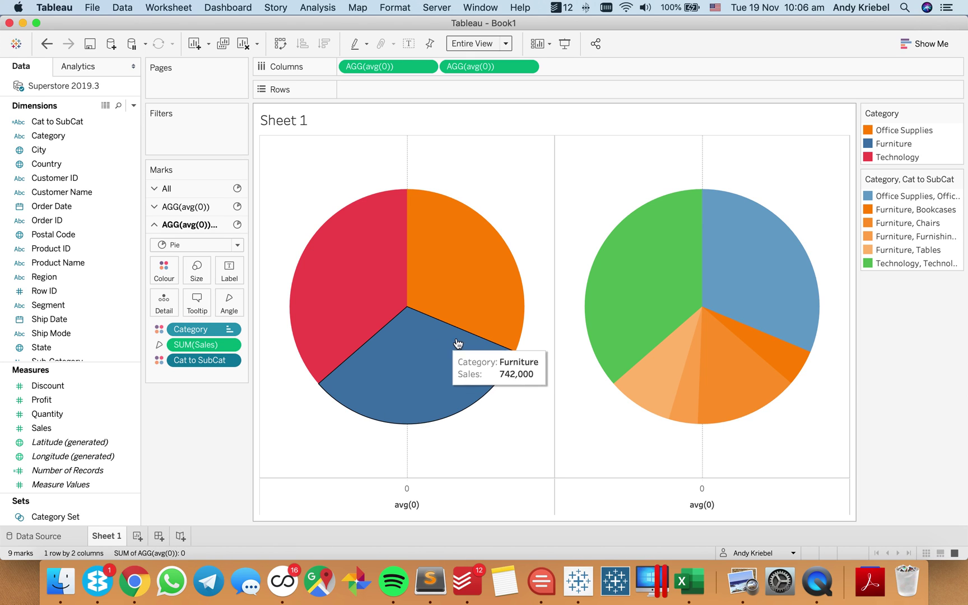
left_click(447, 273)
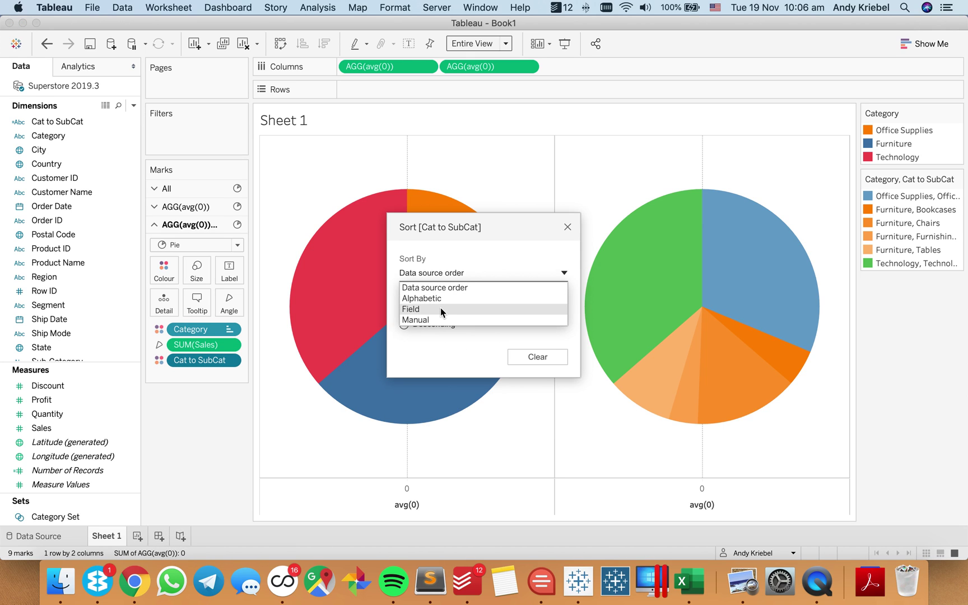
left_click(417, 309)
left_click(432, 365)
type("sa")
left_click(440, 398)
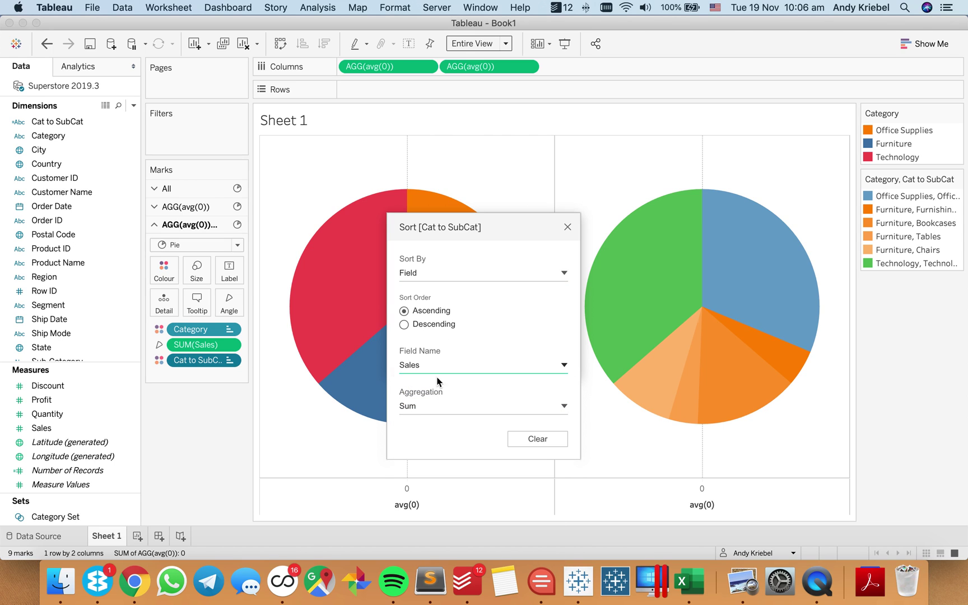
left_click(432, 325)
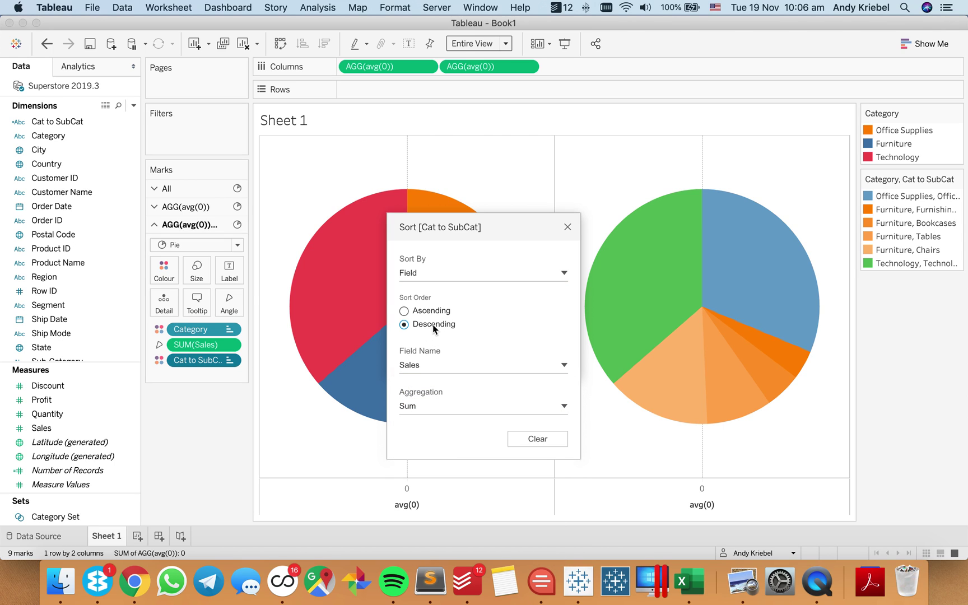
left_click(568, 227)
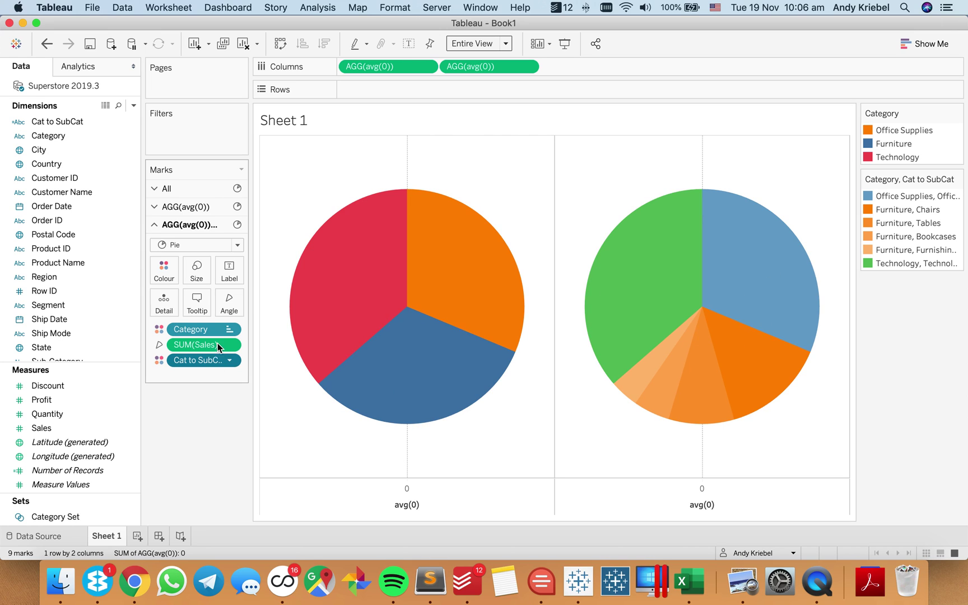
Step: Change the Category field's sort on Sales to descending order
left_click(230, 330)
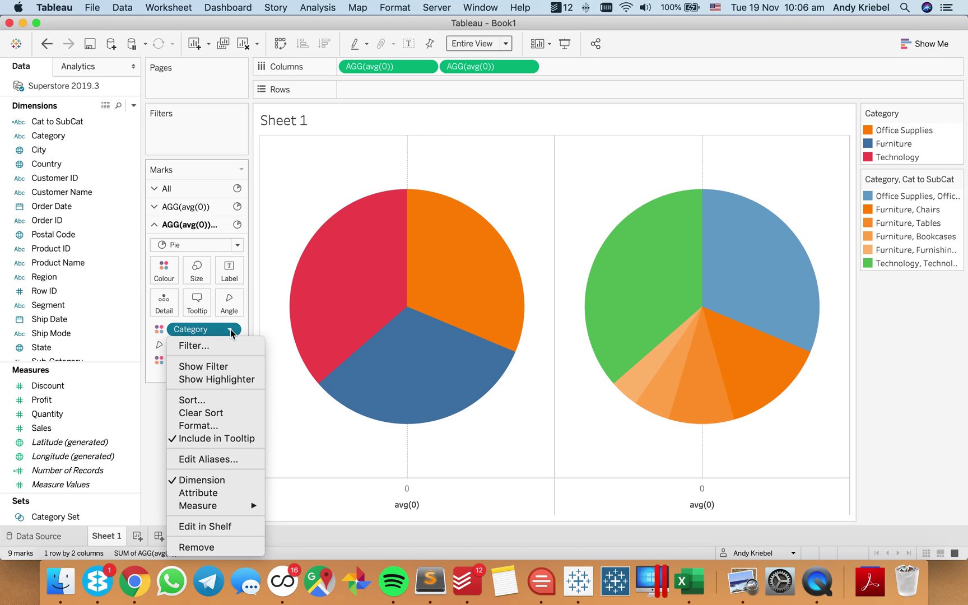
left_click(229, 401)
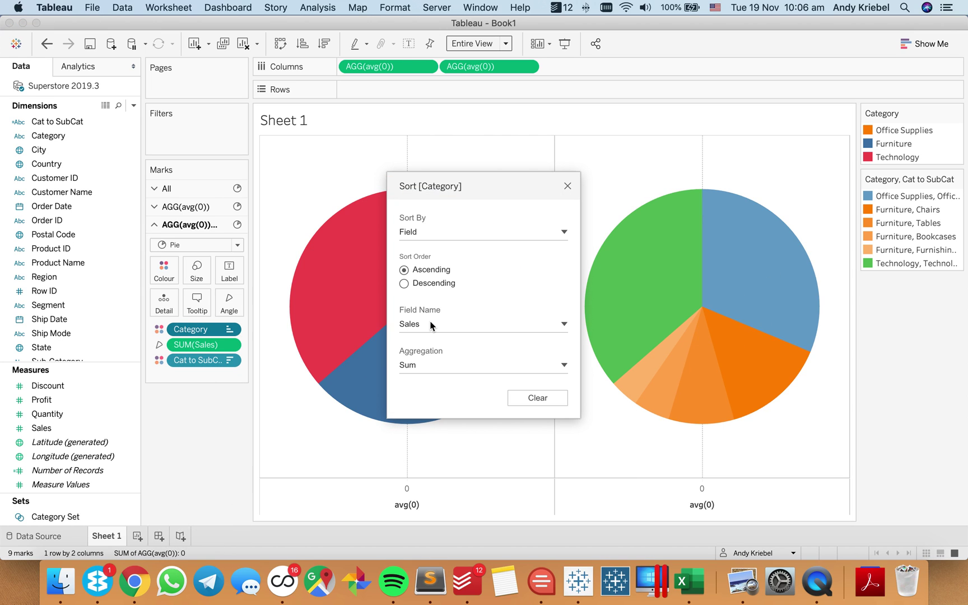
left_click(568, 186)
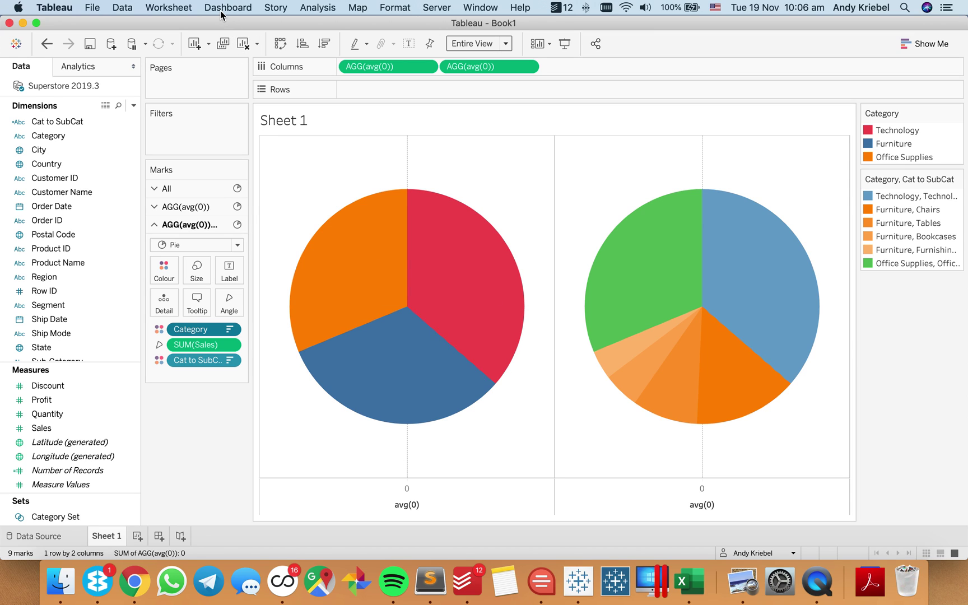
Step: Add a set action named Update Category Set, with Sheet 1 of Superstore 2019.3 as source, that runs on Hover
left_click(182, 8)
mouse_move(189, 64)
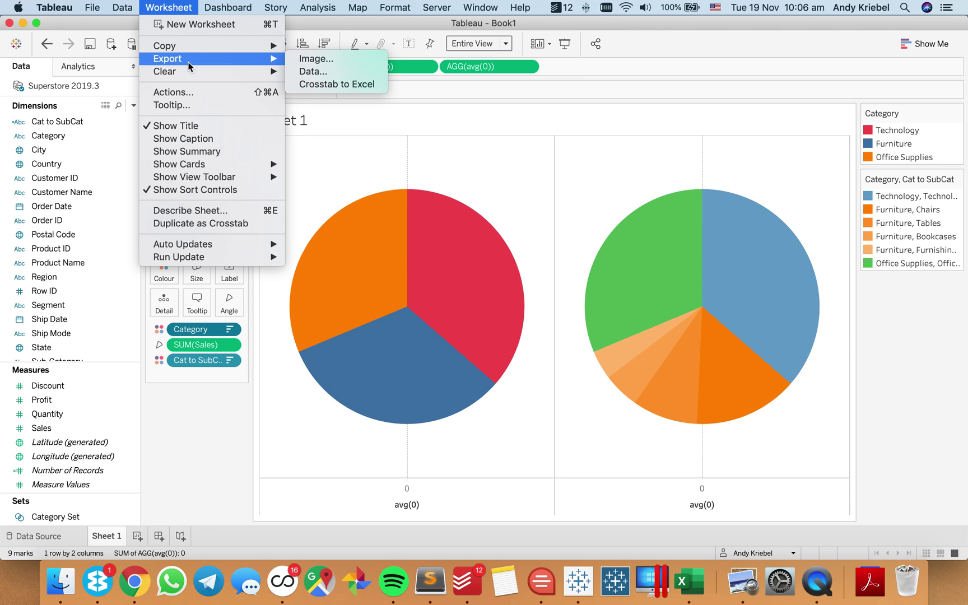
left_click(188, 94)
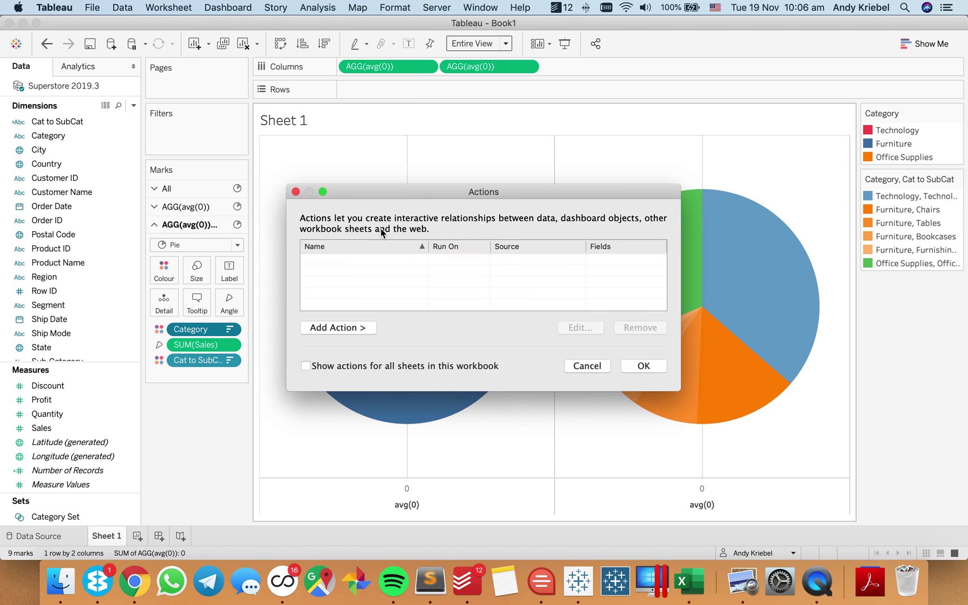
left_click(359, 332)
left_click(420, 396)
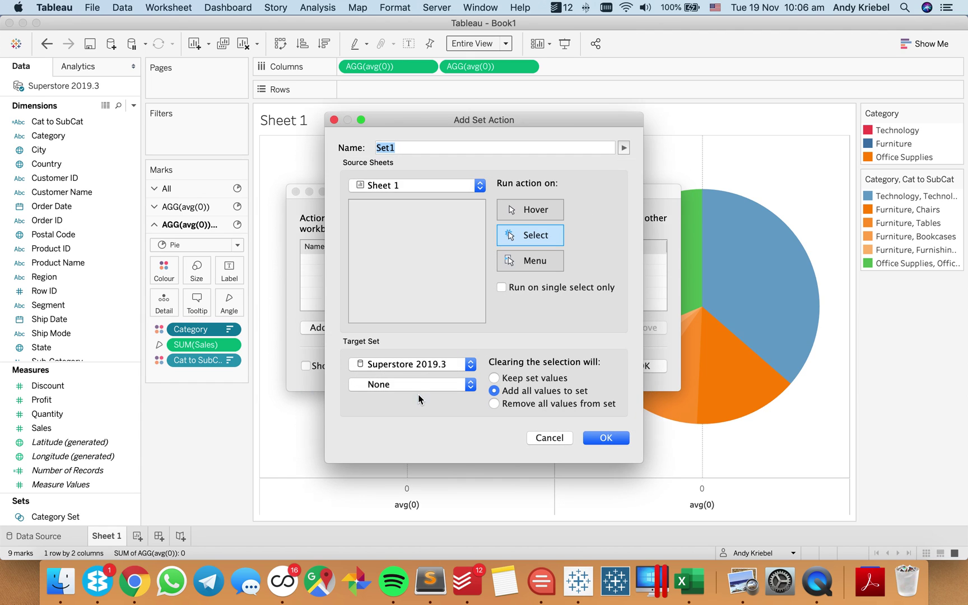
type("Update Category Set")
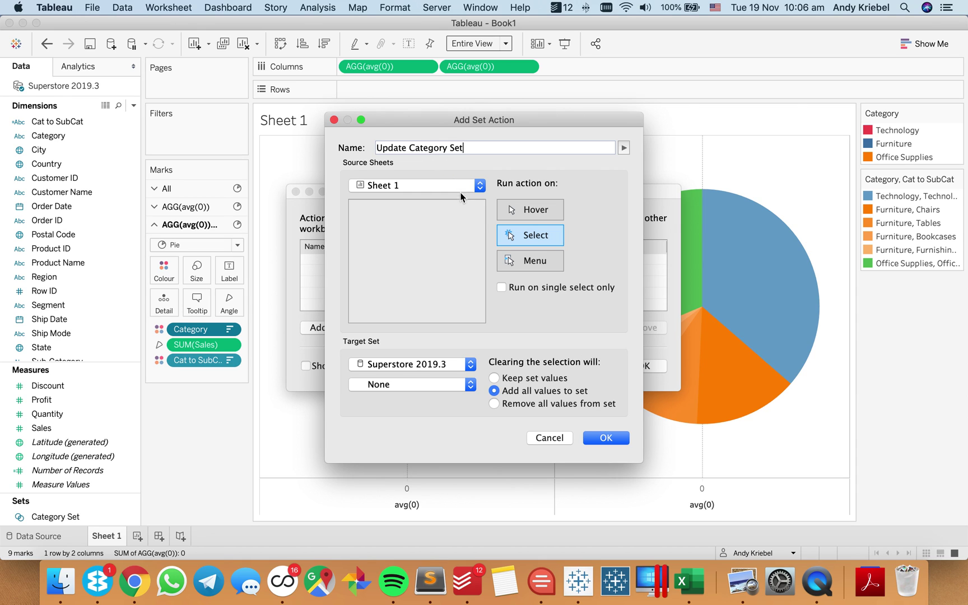
left_click(428, 184)
left_click(417, 174)
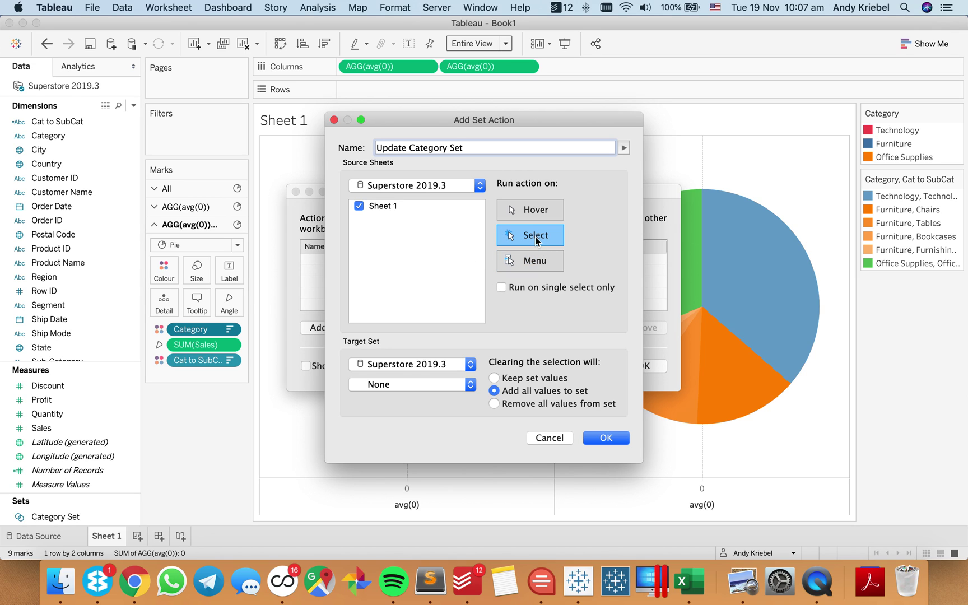
left_click(538, 207)
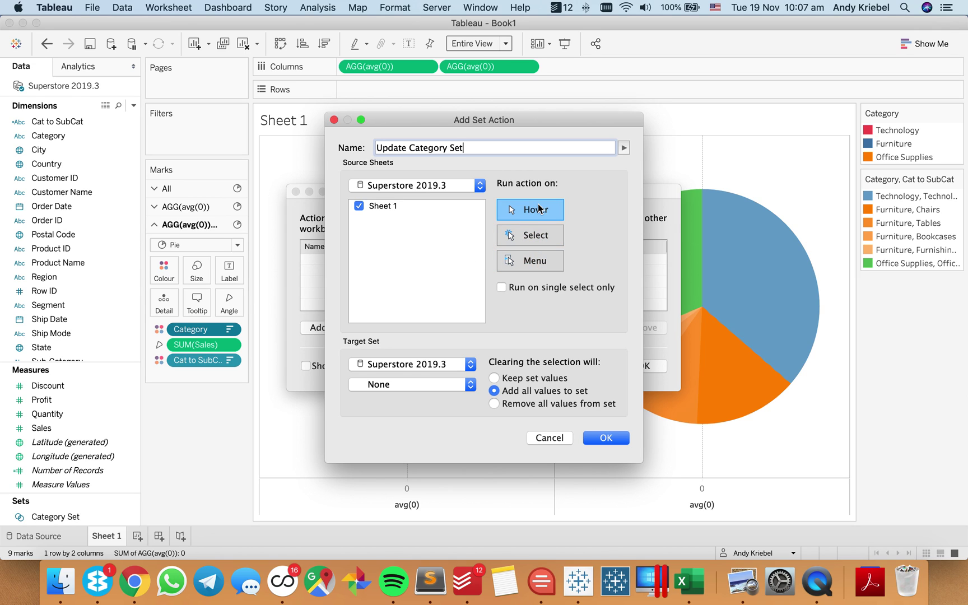
Step: Target Category Set in the action, remove all values from the set when the selection clears, and save the action
left_click(421, 386)
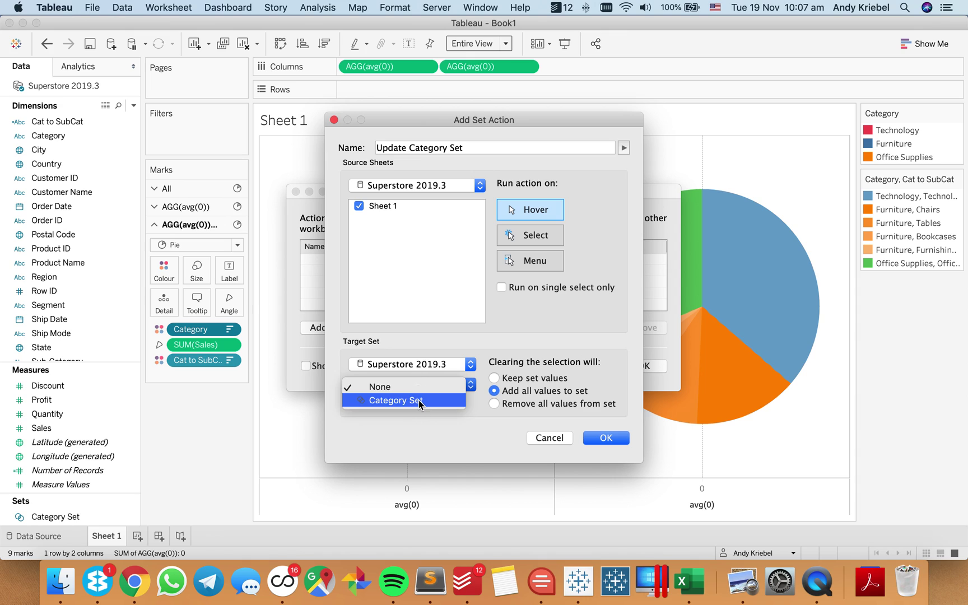
left_click(419, 399)
left_click(527, 403)
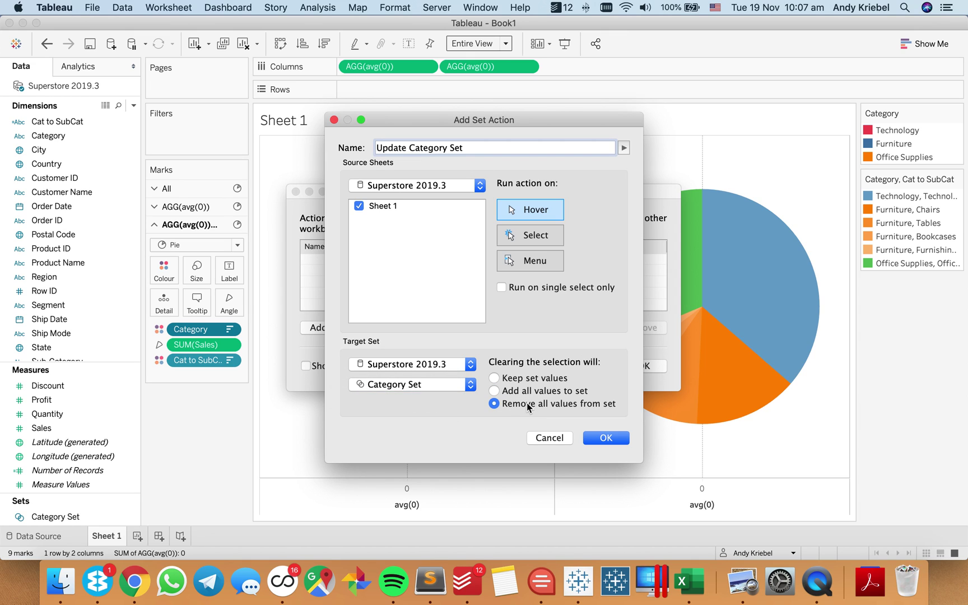
left_click(604, 438)
left_click(638, 366)
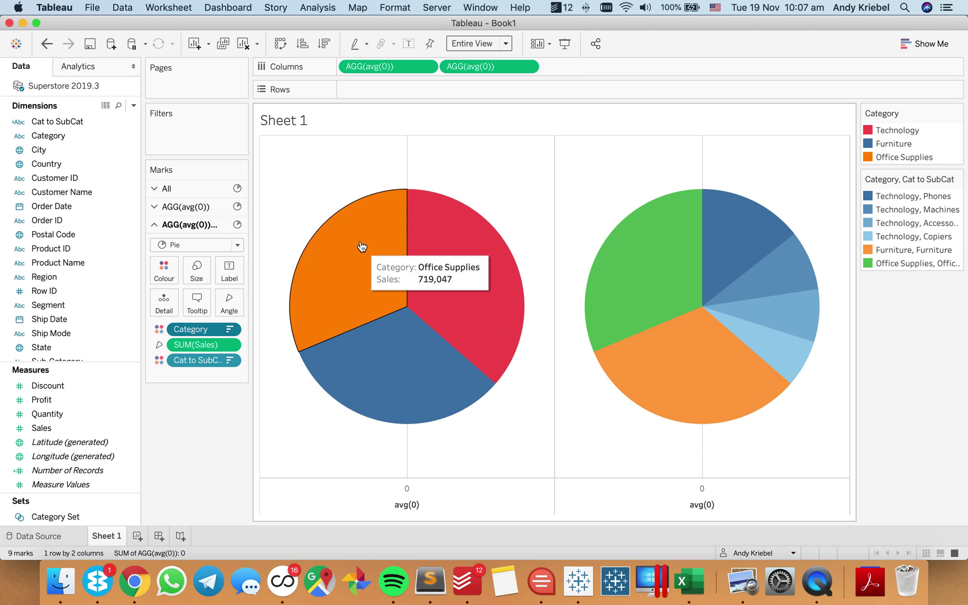
Step: Test the set action on the Office Supplies, Furniture and Technology slices of the first pie
mouse_move(362, 247)
mouse_move(356, 367)
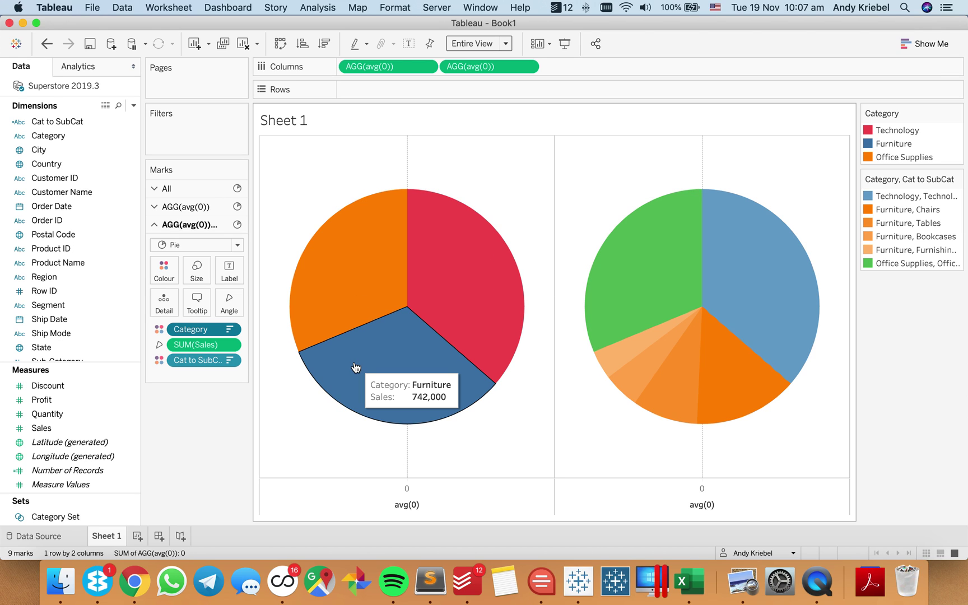
mouse_move(448, 240)
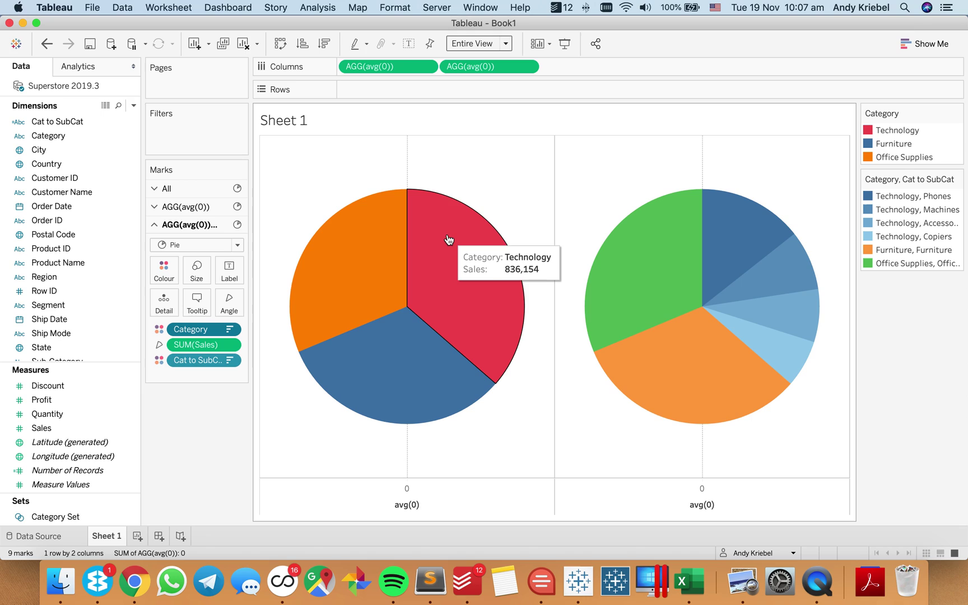
mouse_move(280, 449)
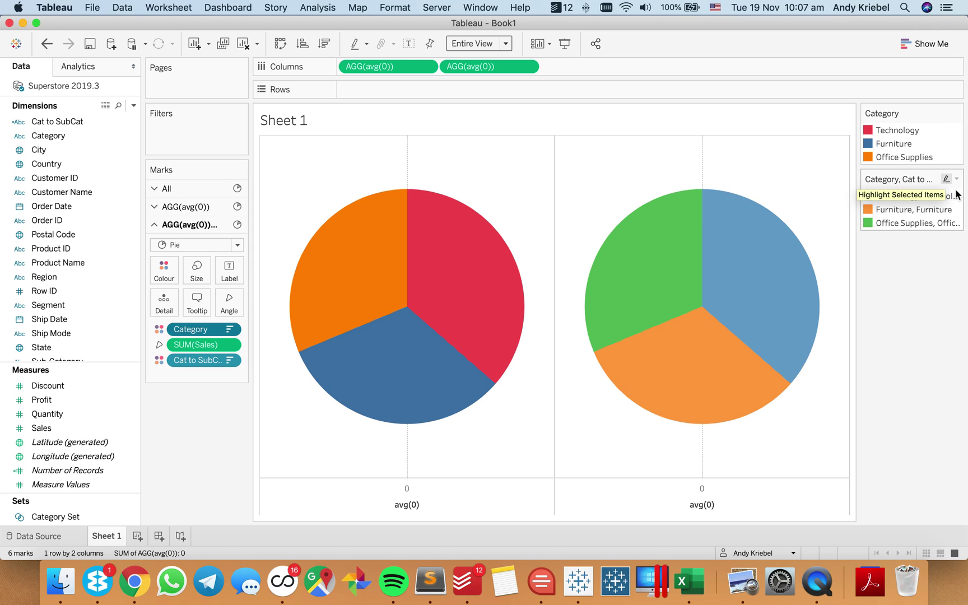
Step: Match the second pie's colours to the first: Technology red, Furniture blue and Office Supplies orange
left_click(956, 179)
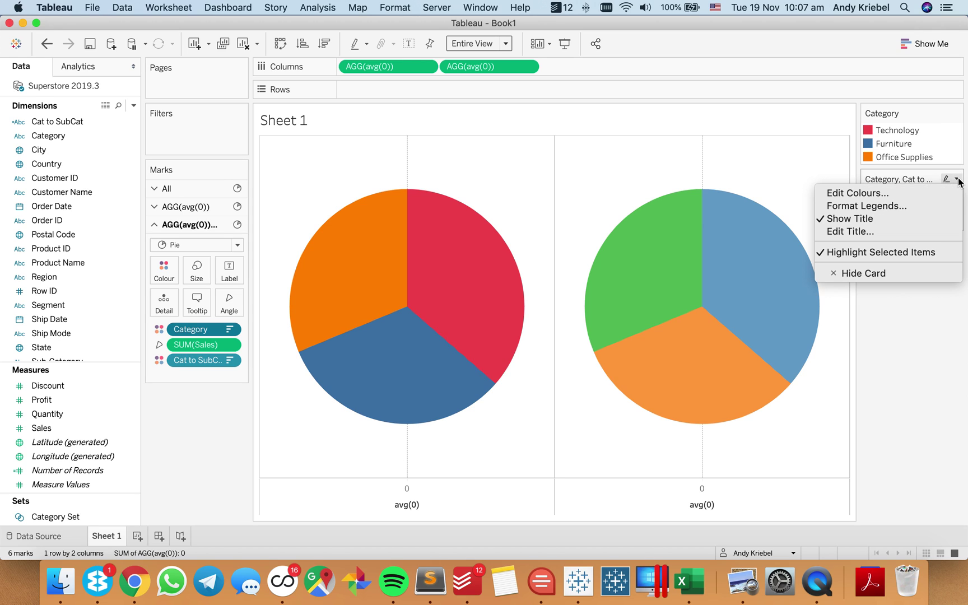
left_click(880, 193)
left_click(359, 189)
left_click(509, 281)
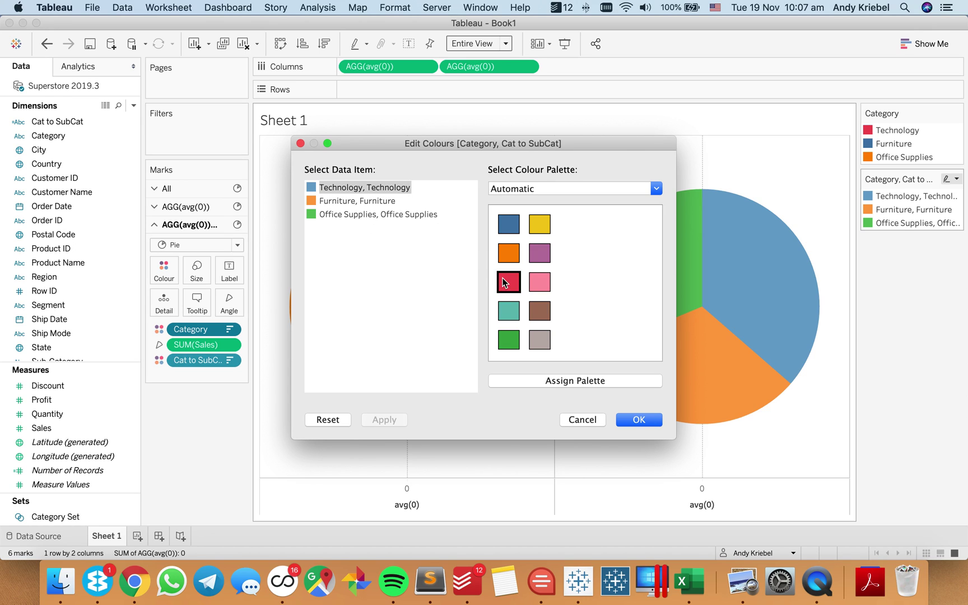
left_click(352, 207)
left_click(502, 226)
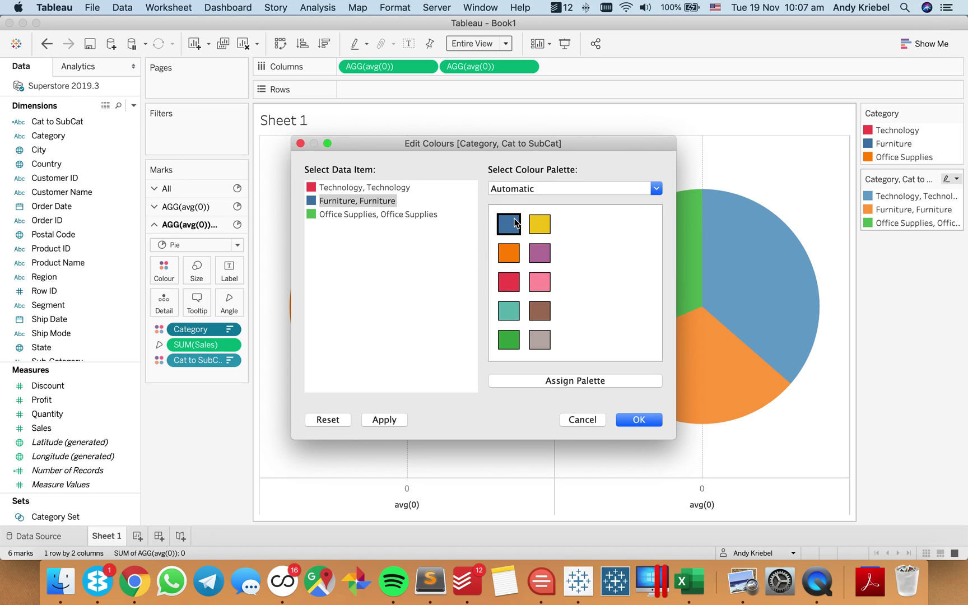
left_click(395, 214)
left_click(513, 259)
left_click(638, 420)
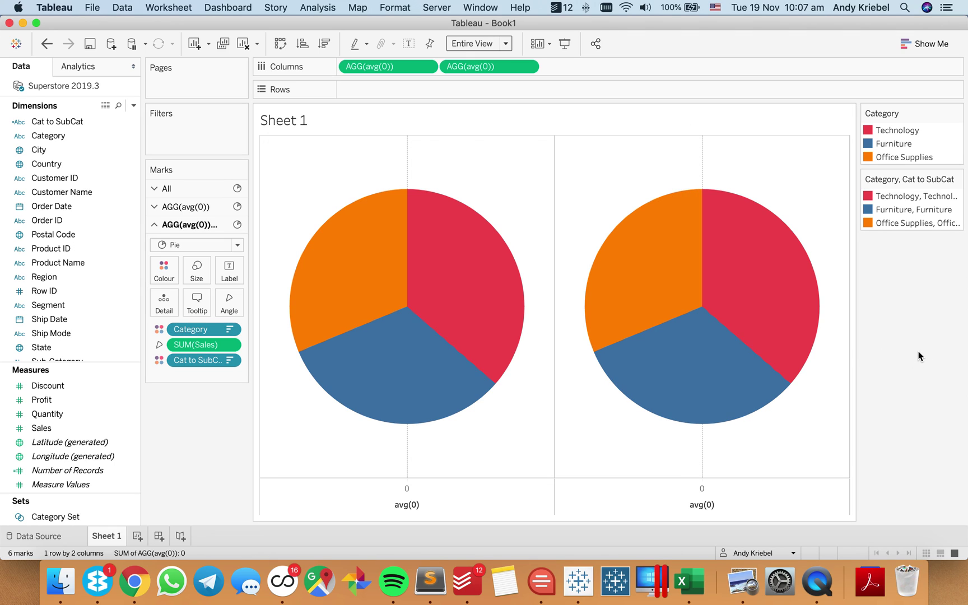
Step: Test the drill-down by selecting the Technology slice in the first pie, and clear the selection
left_click(495, 290)
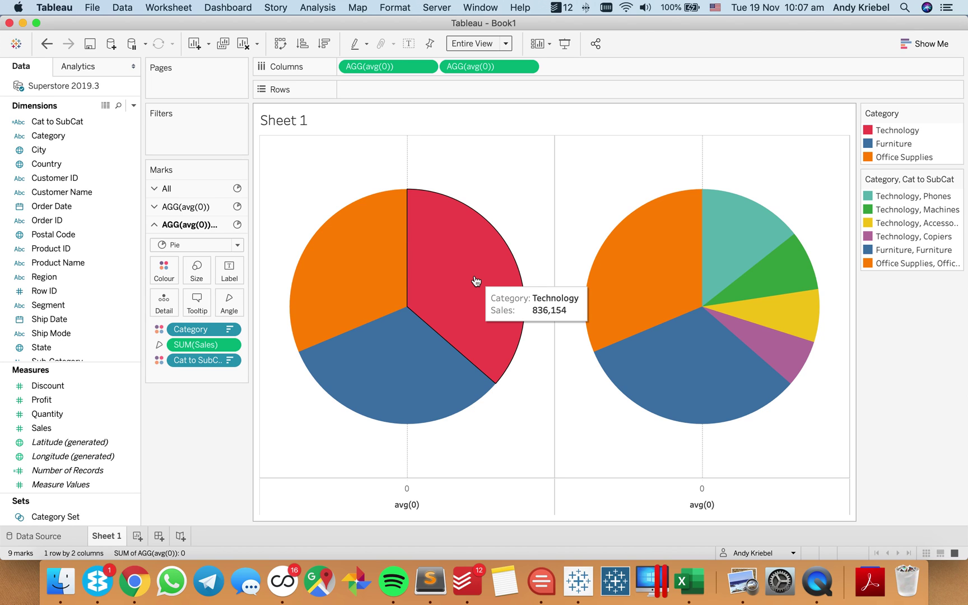
left_click(923, 291)
left_click(444, 231)
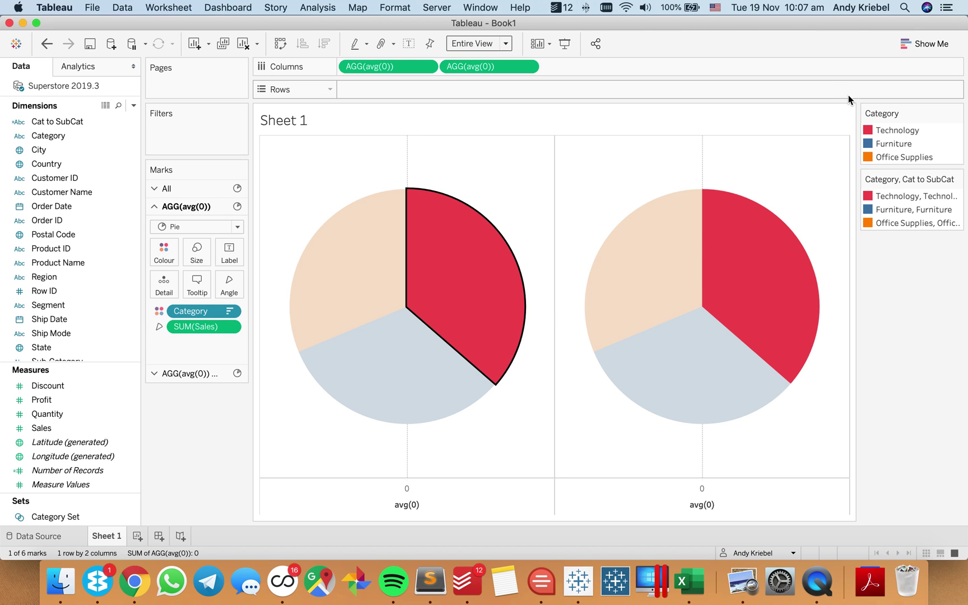
left_click(500, 205)
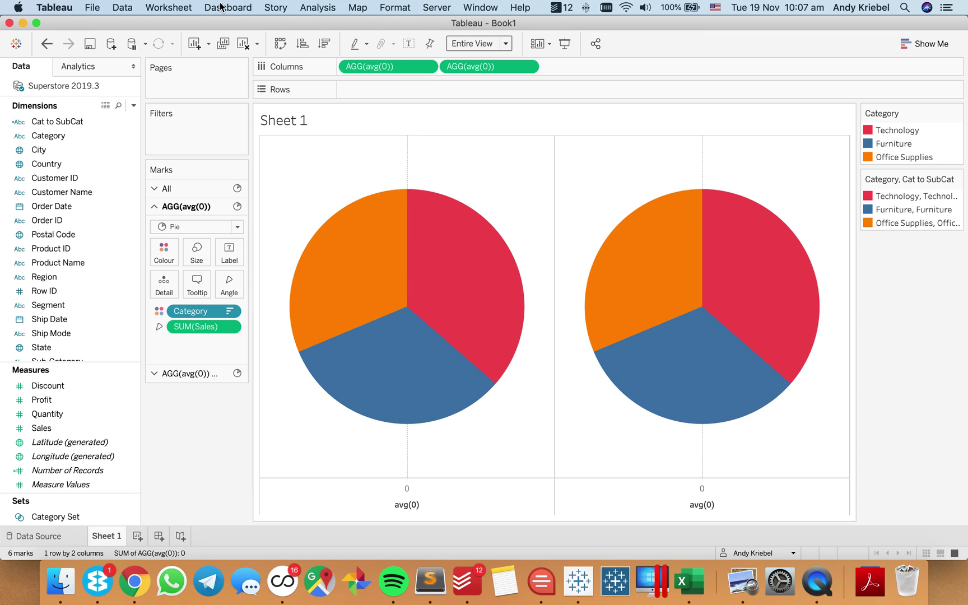
Step: Edit the Update Category Set action to run on Select and remove all values from the set when the selection clears
left_click(182, 8)
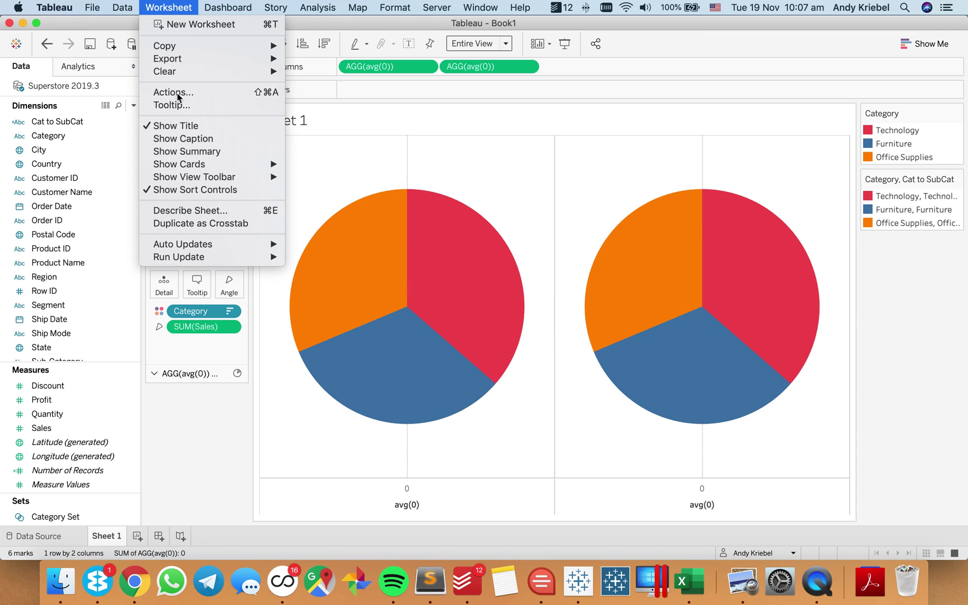
key("Escape")
key("super+shift+d")
double_click(395, 262)
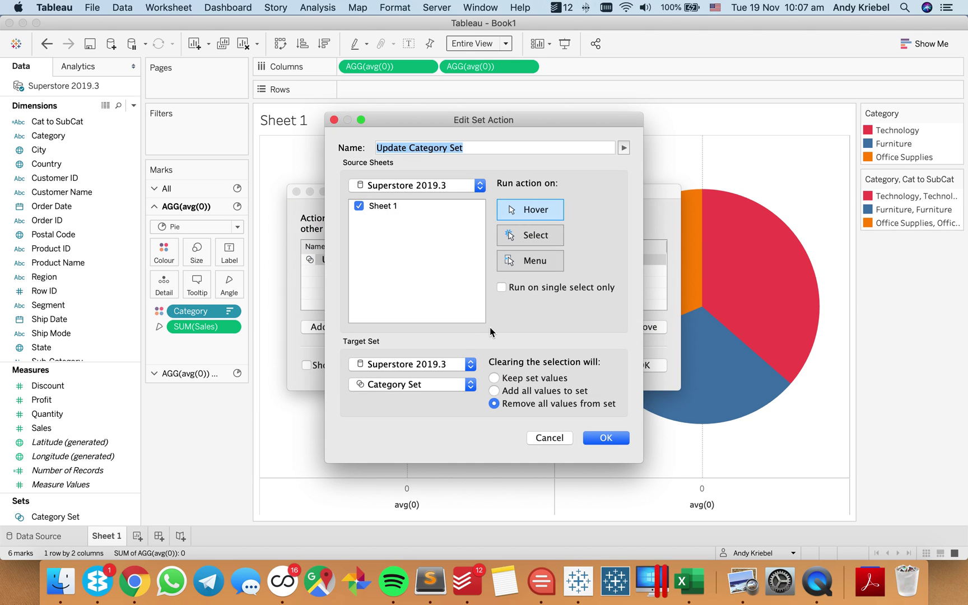
left_click(529, 238)
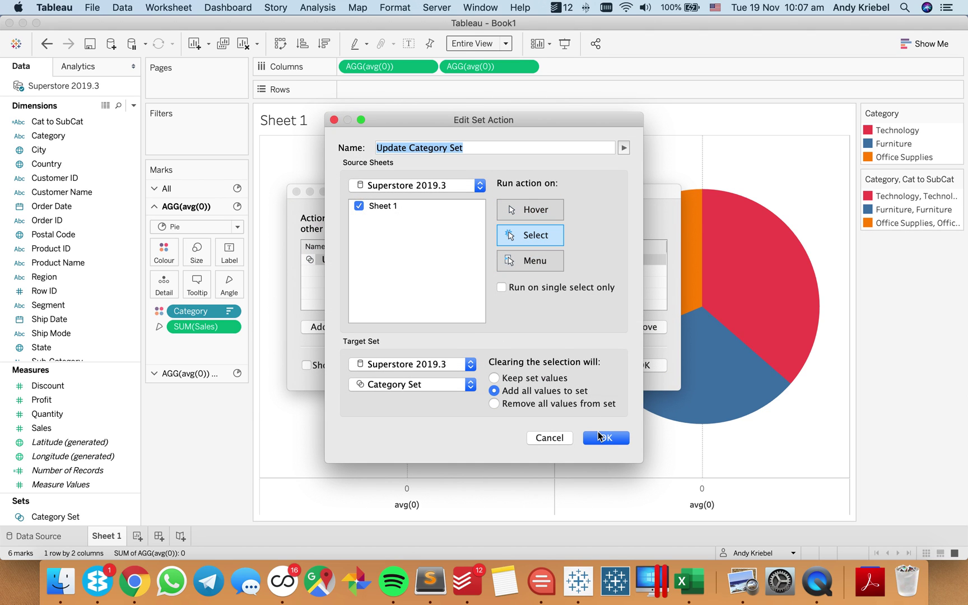
left_click(579, 404)
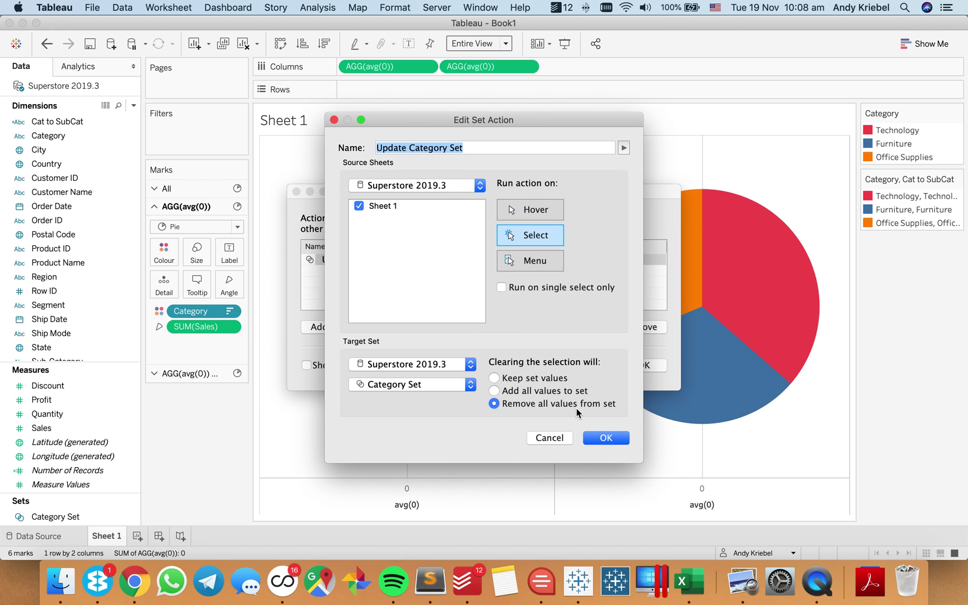
left_click(599, 438)
left_click(643, 367)
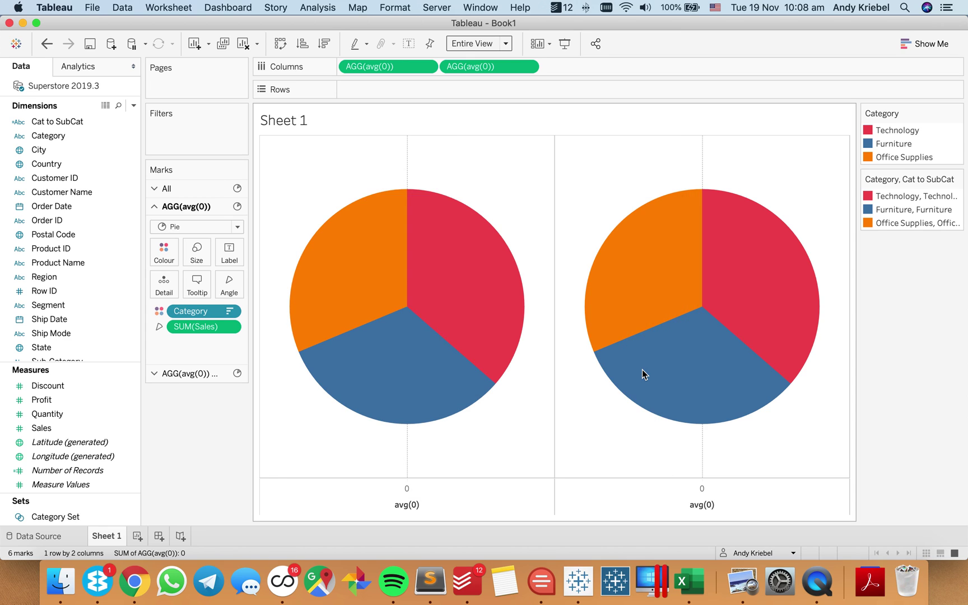
Step: Drill into Technology in the first pie, assign the Red palette to its Phones, Machines, Accessories and Copiers items, and clear the selection
left_click(481, 245)
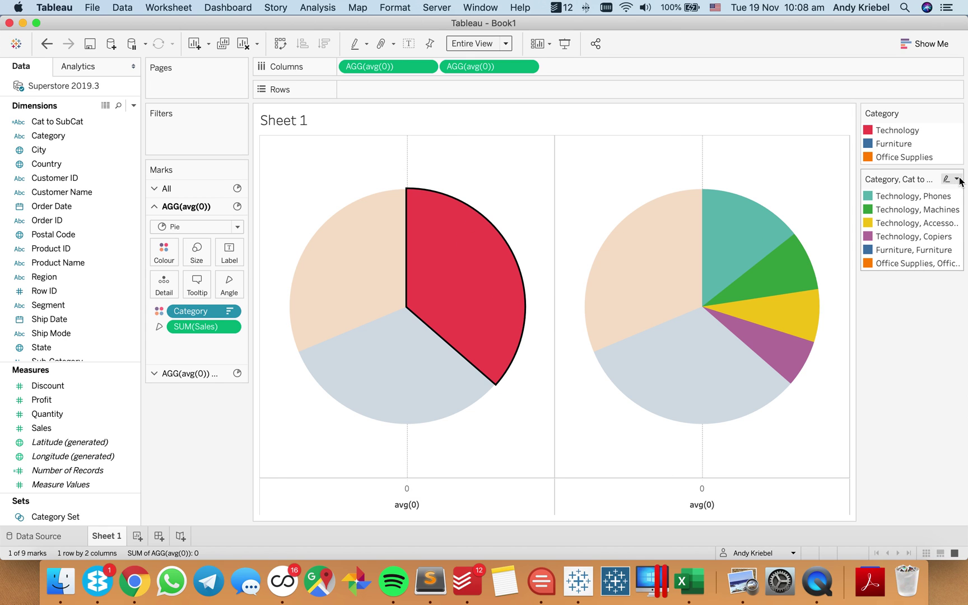
left_click(956, 179)
left_click(863, 190)
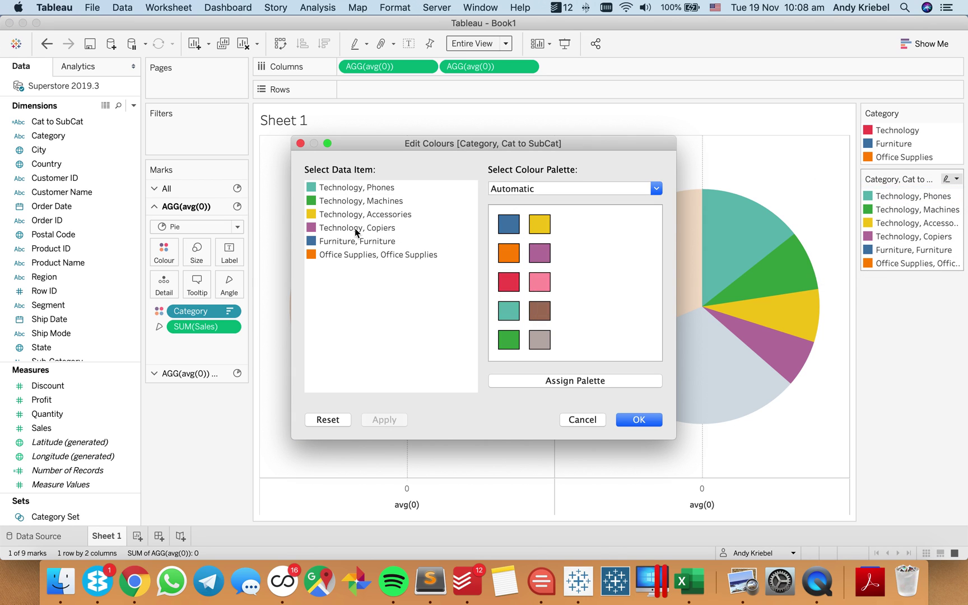
left_click(572, 188)
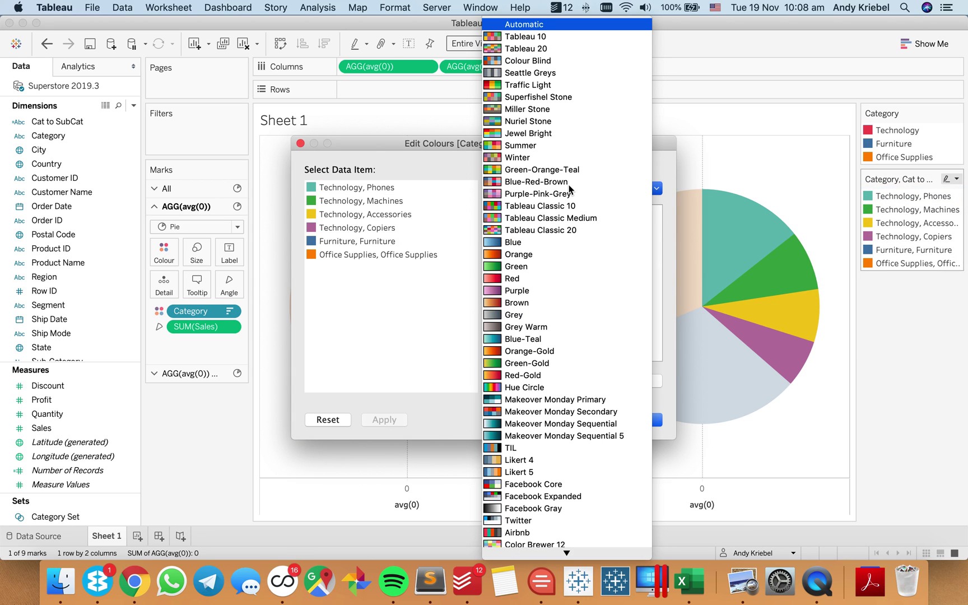
left_click(529, 279)
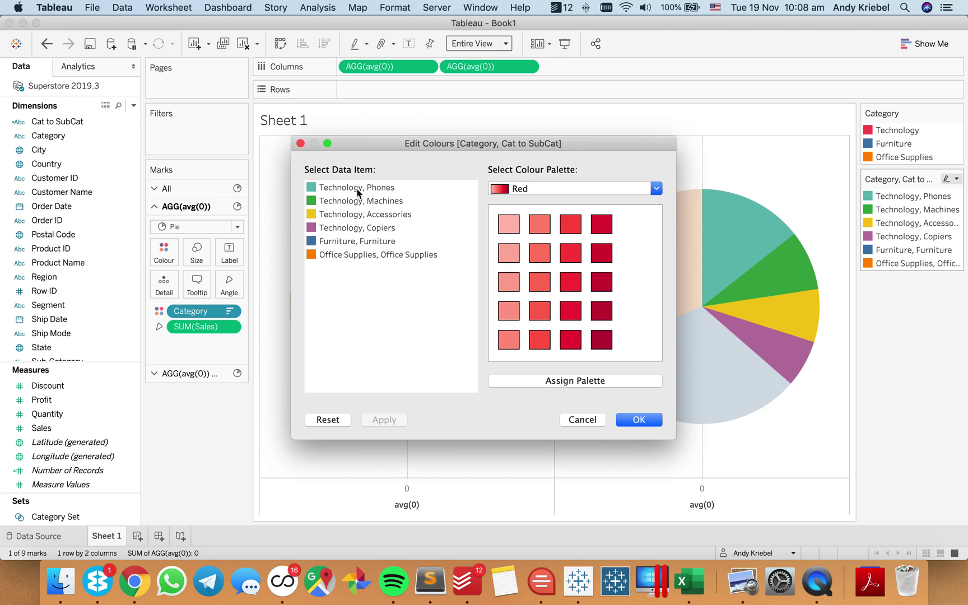
left_click(357, 192)
left_click(357, 228, "shift")
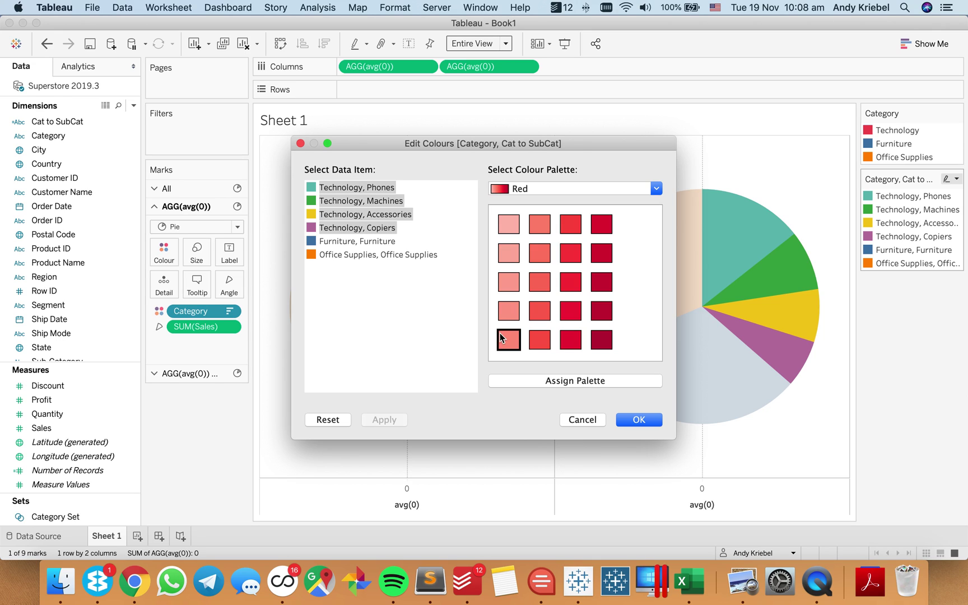
left_click(554, 381)
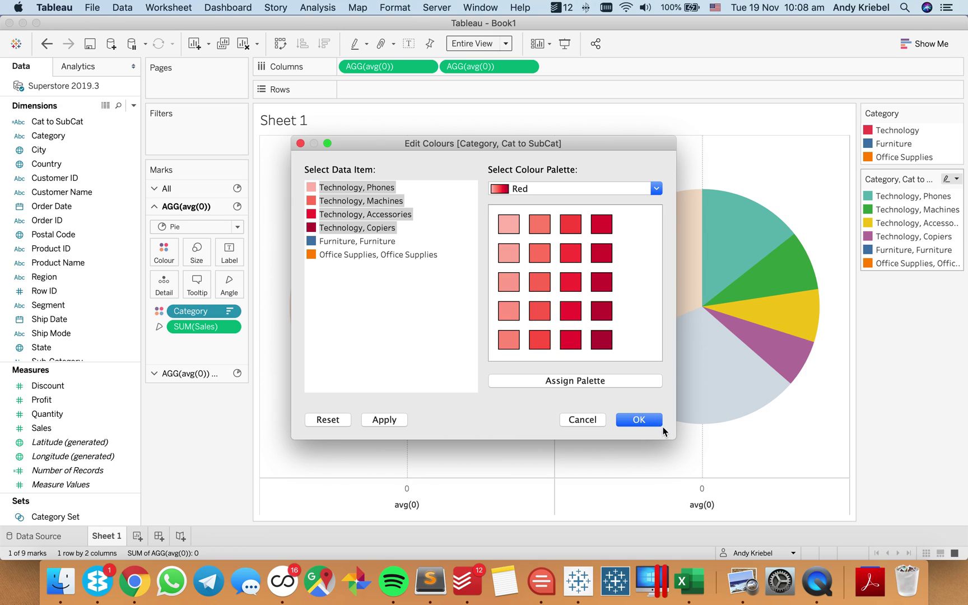
left_click(640, 420)
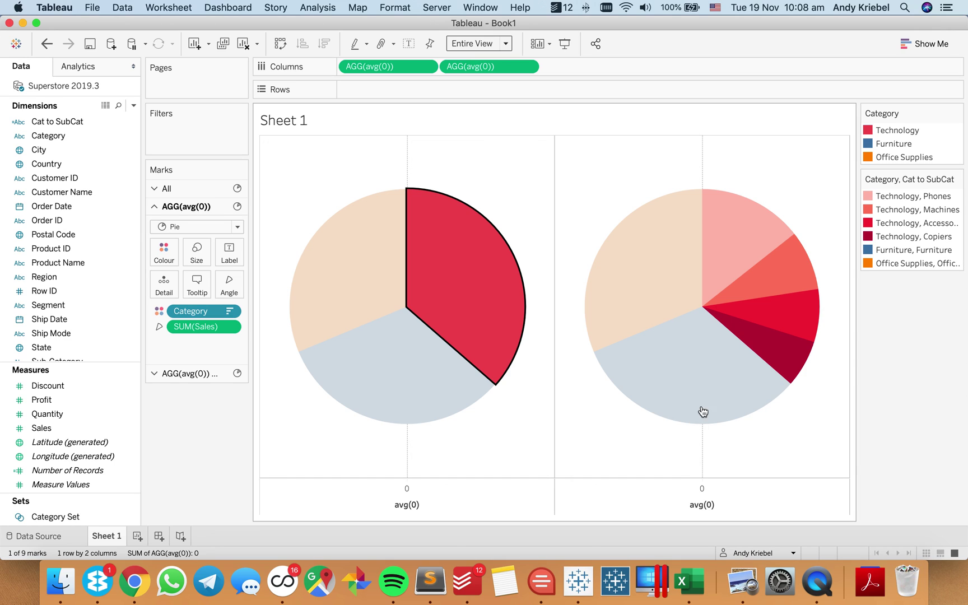
left_click(818, 416)
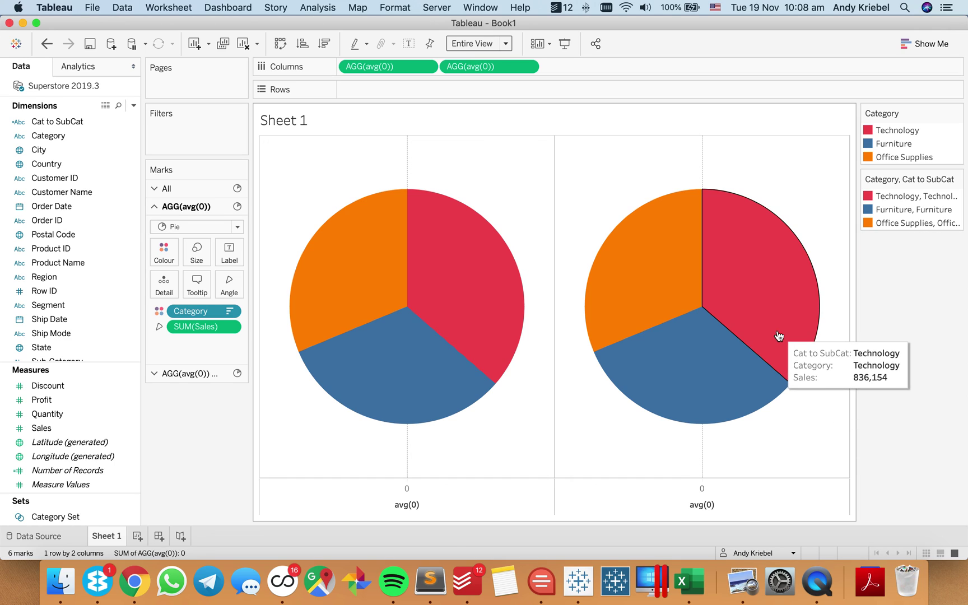
left_click(474, 242)
left_click(473, 242)
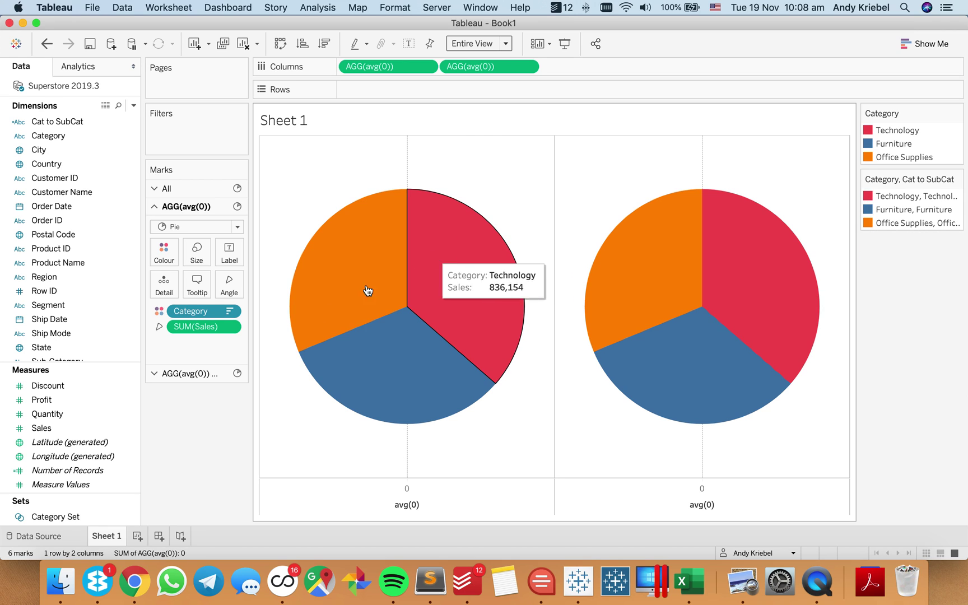
Step: Sort Cat to SubCat in the second pie by the sum of Sales in ascending order
left_click(201, 374)
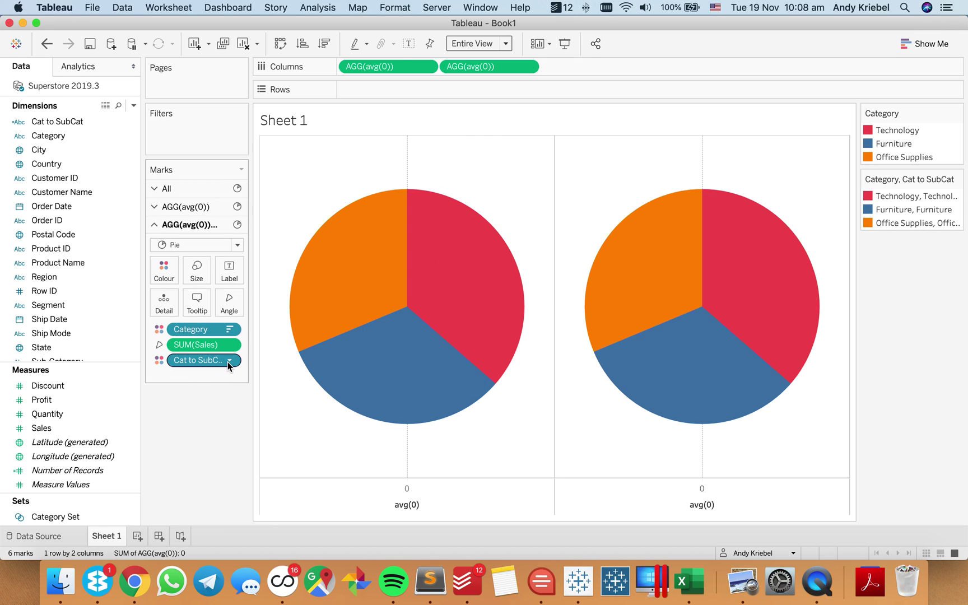
right_click(228, 362)
key("Escape")
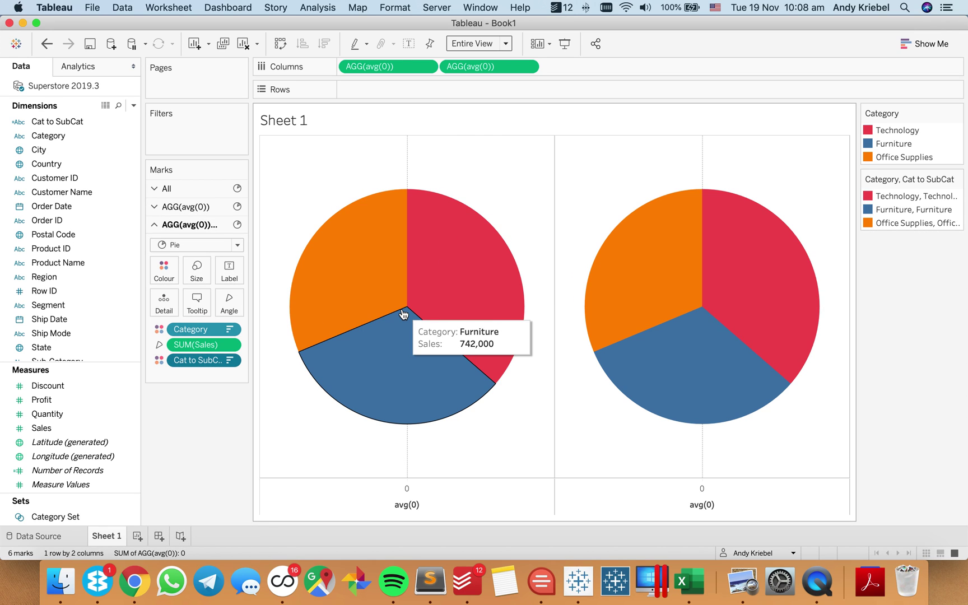
left_click(418, 269)
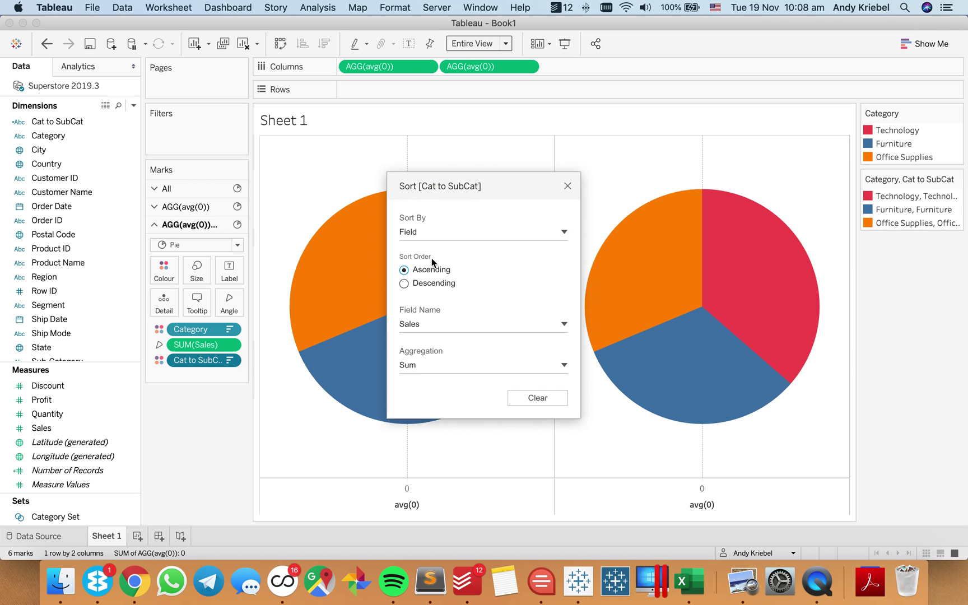
left_click(567, 185)
Step: Drill into Technology again and reassign the Red palette to its sub-categories, running from lightest for Copiers to darkest for Phones
mouse_move(450, 243)
left_click(450, 224)
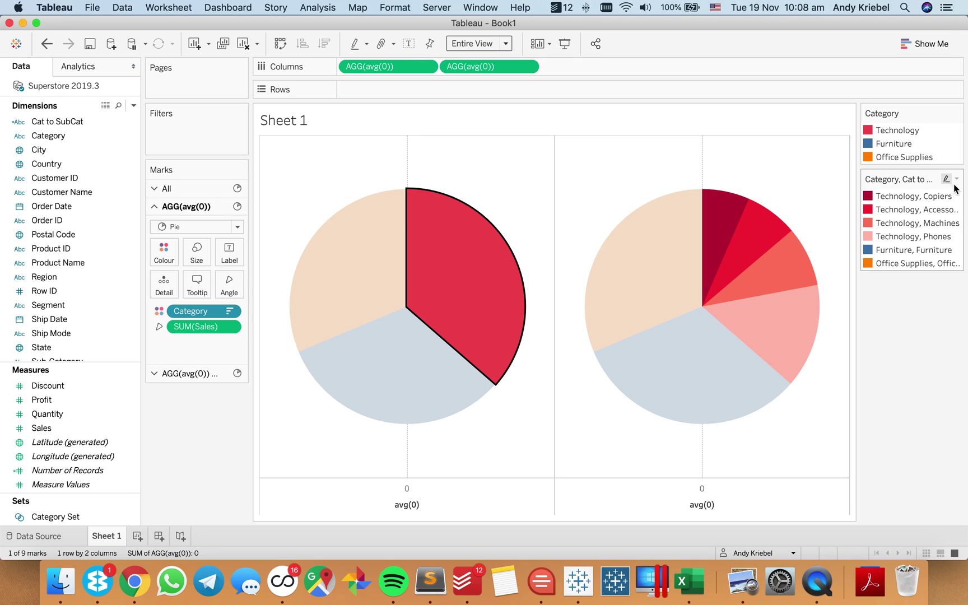
left_click(956, 179)
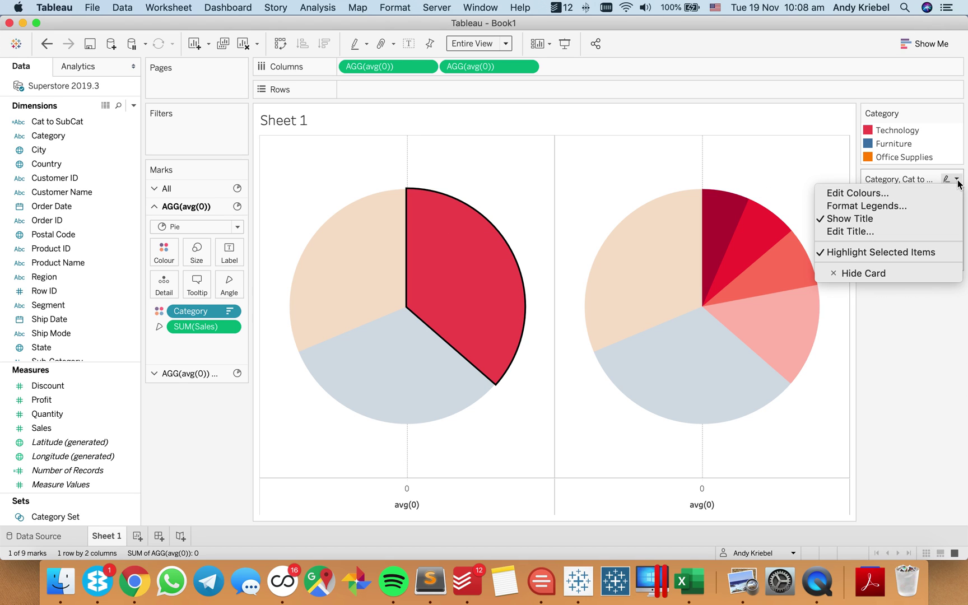
left_click(900, 197)
left_click(338, 191)
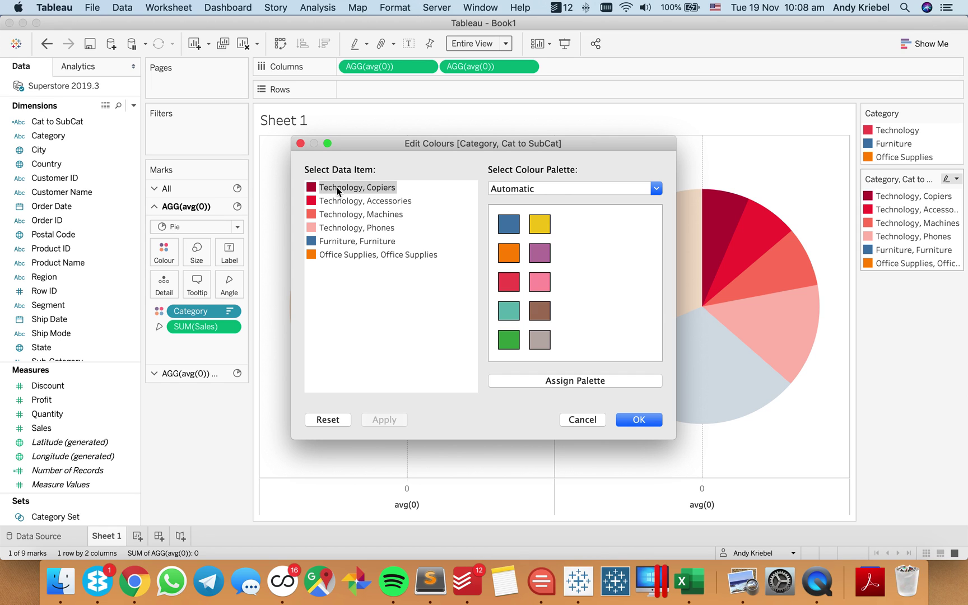
left_click(541, 193)
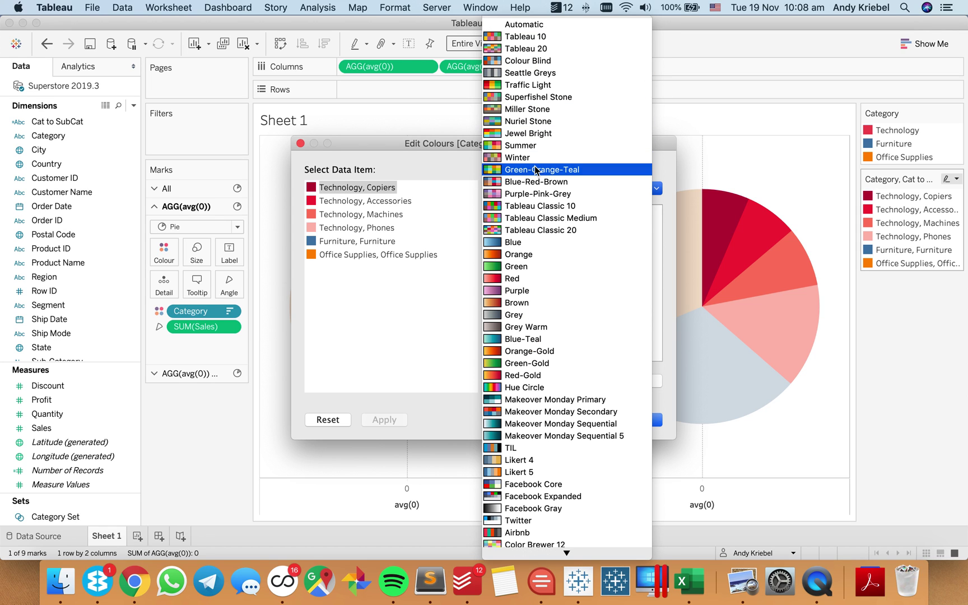
left_click(518, 267)
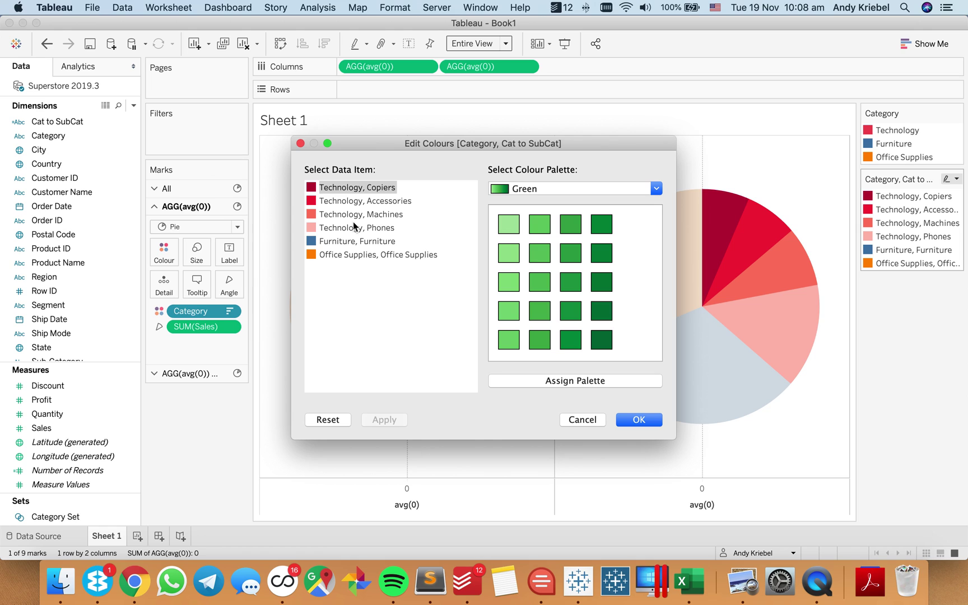
left_click(354, 228, "shift")
left_click(535, 193)
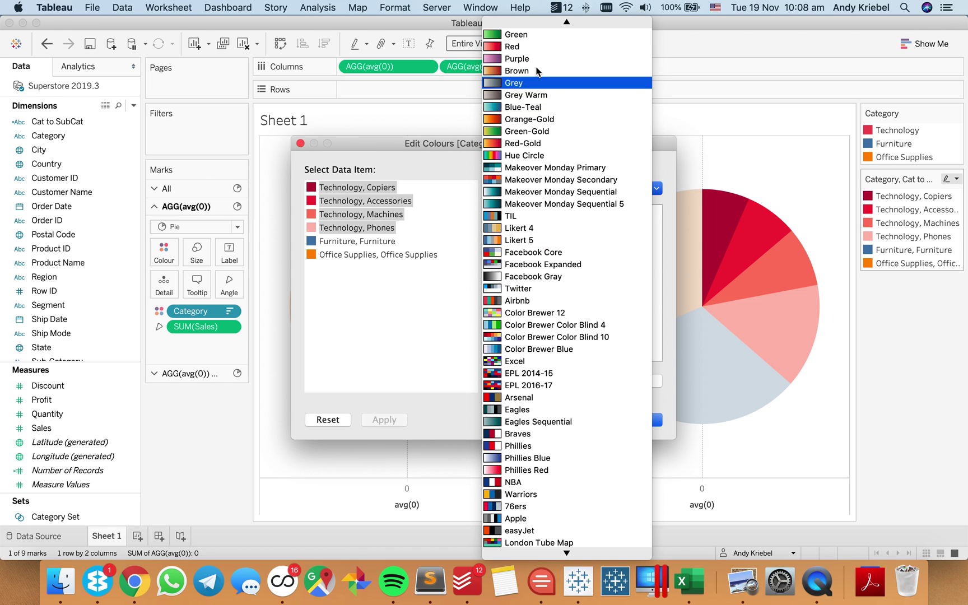
left_click(535, 49)
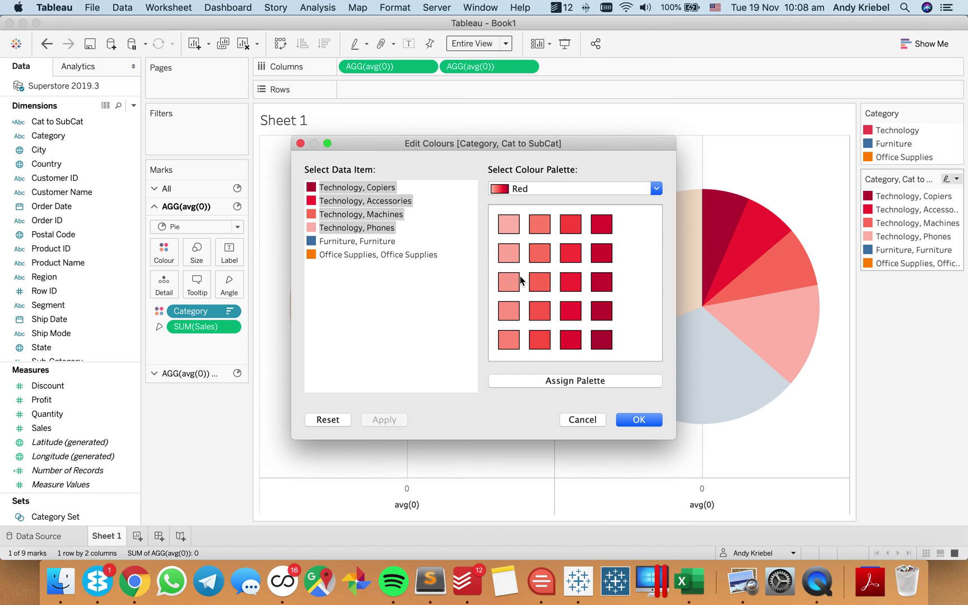
left_click(562, 380)
left_click(639, 421)
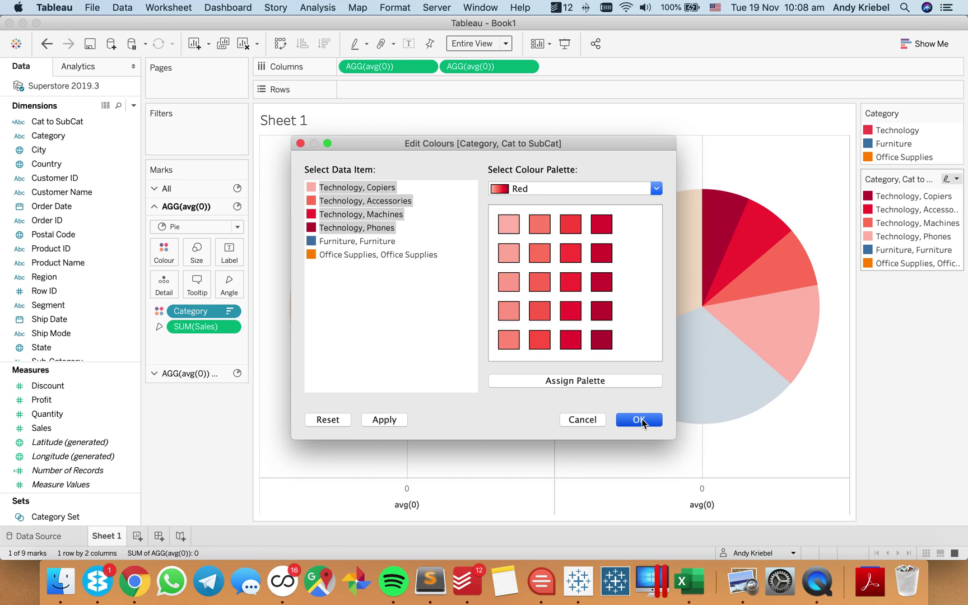
Step: Drill into Furniture in the first pie and assign the Blue palette to Furnishings, Bookcases, Tables and Chairs
left_click(454, 394)
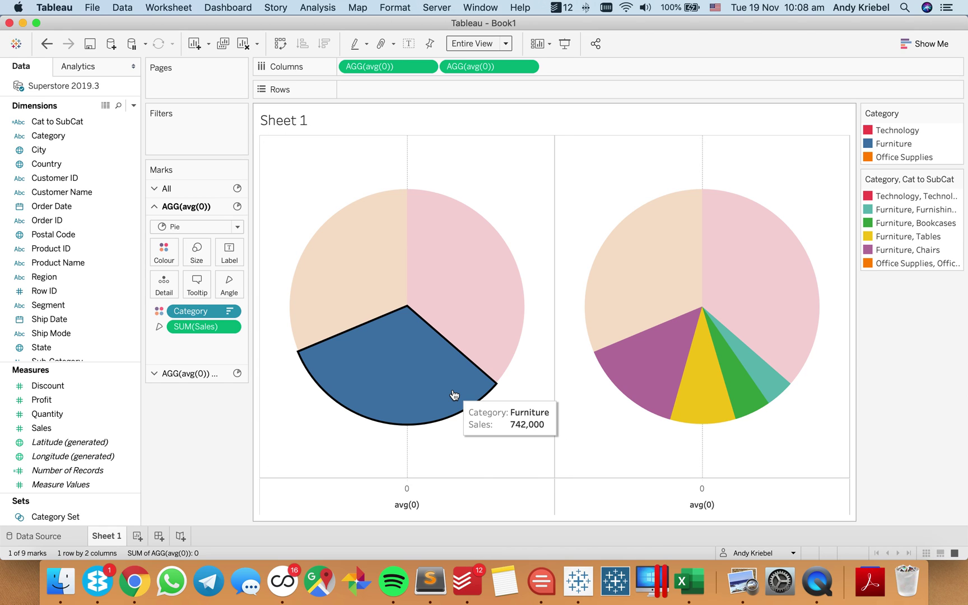
double_click(957, 245)
left_click(513, 190)
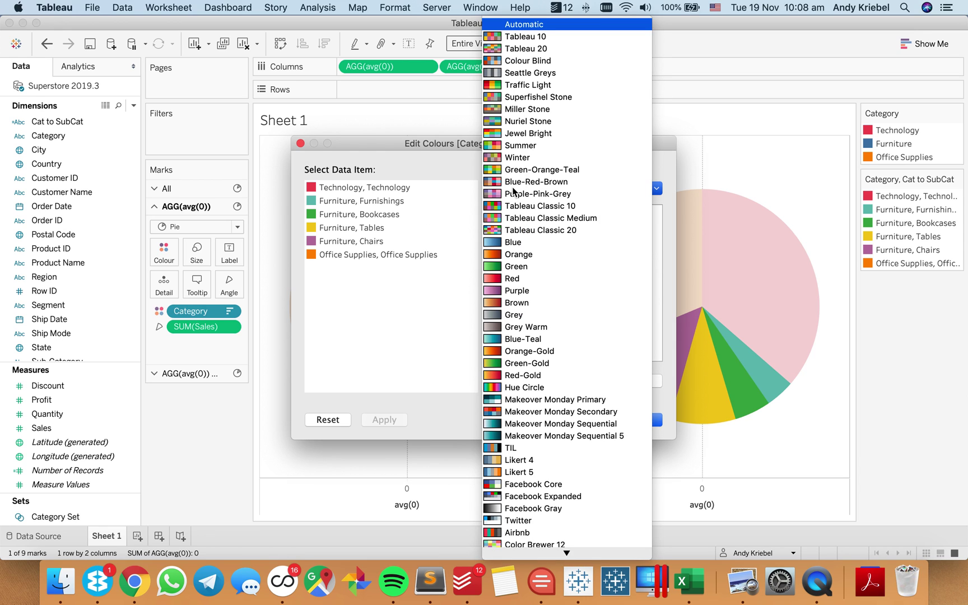
left_click(516, 244)
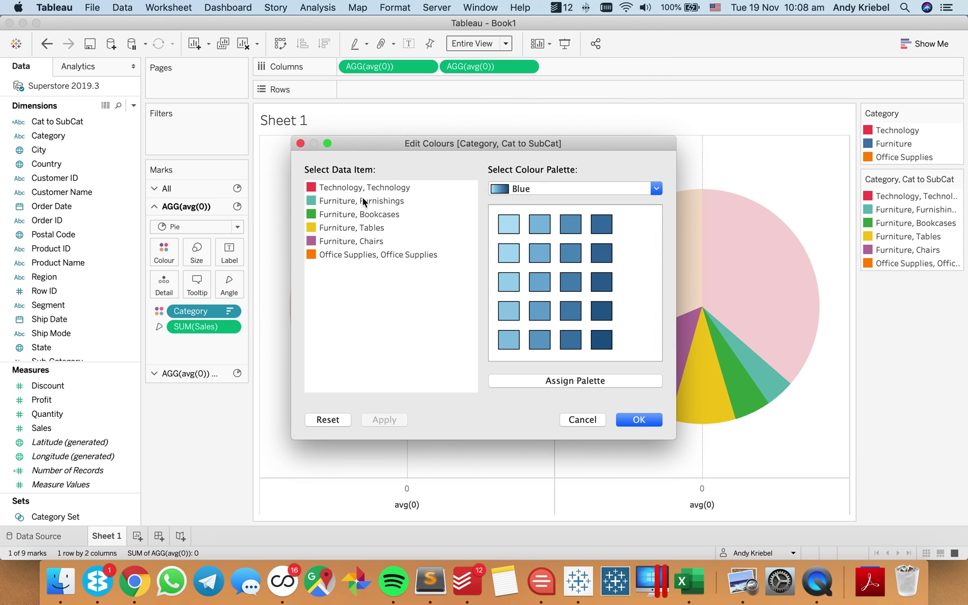
left_click(360, 203, "shift")
left_click(355, 205)
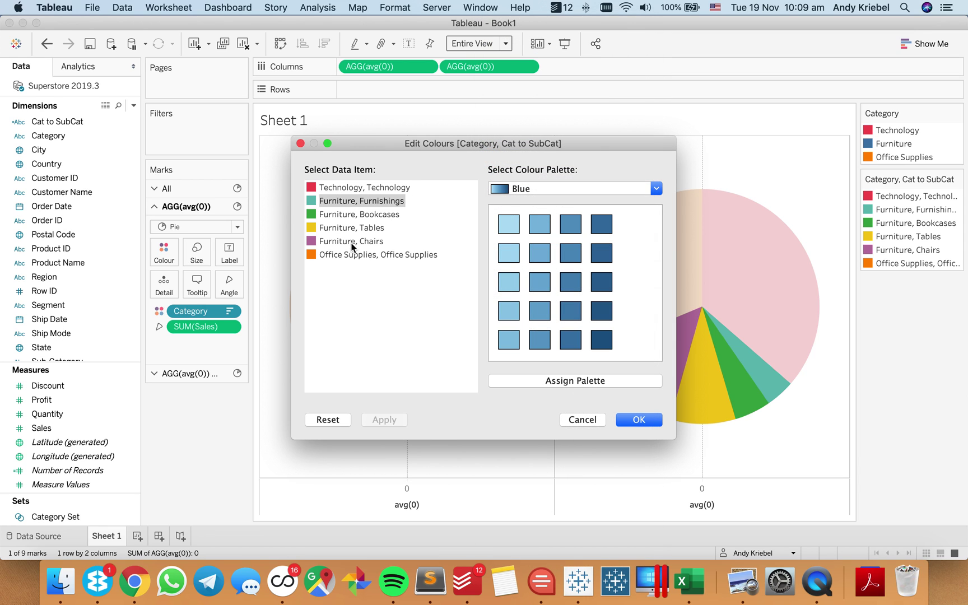
left_click(352, 245, "shift")
left_click(575, 384)
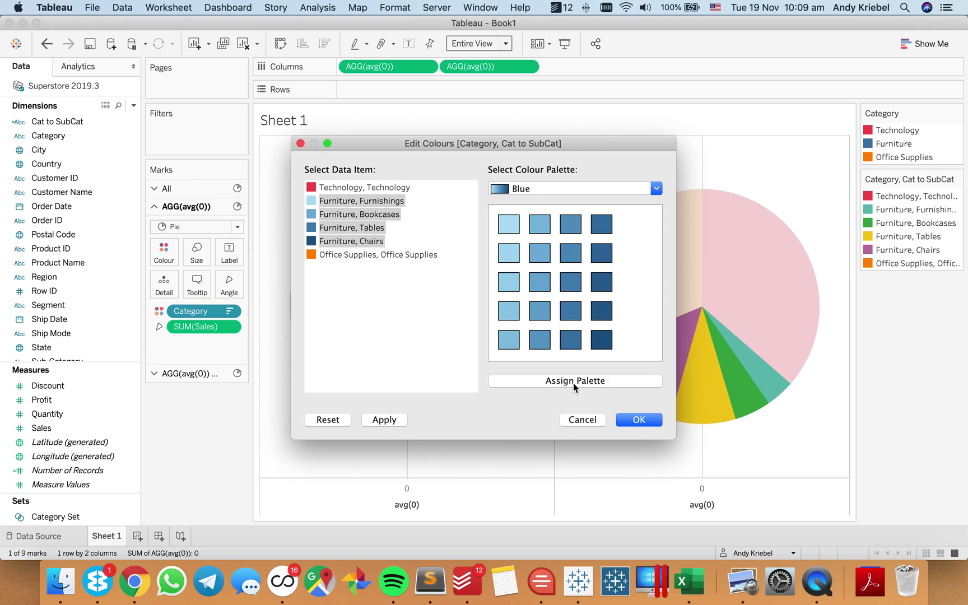
left_click(639, 420)
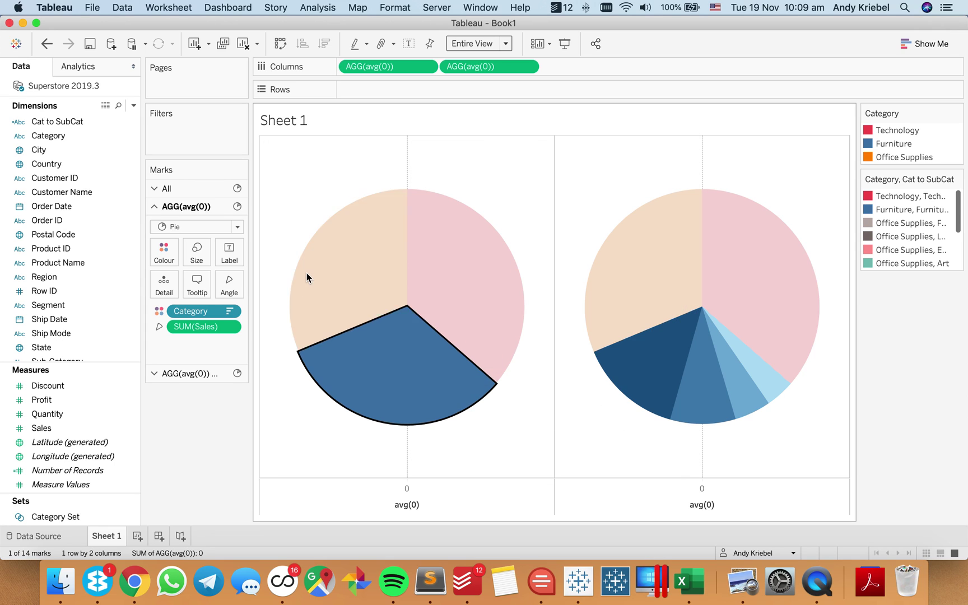
Step: Drill into Office Supplies in the first pie, assign the Orange palette to all its sub-categories from Fasteners to Storage, and clear the selection
left_click(306, 273)
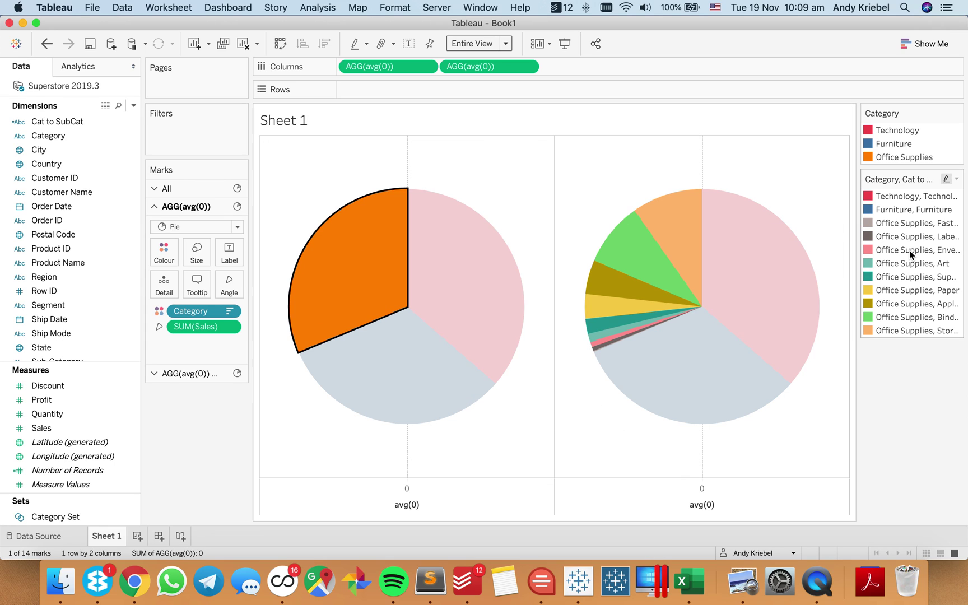
left_click(957, 180)
left_click(860, 194)
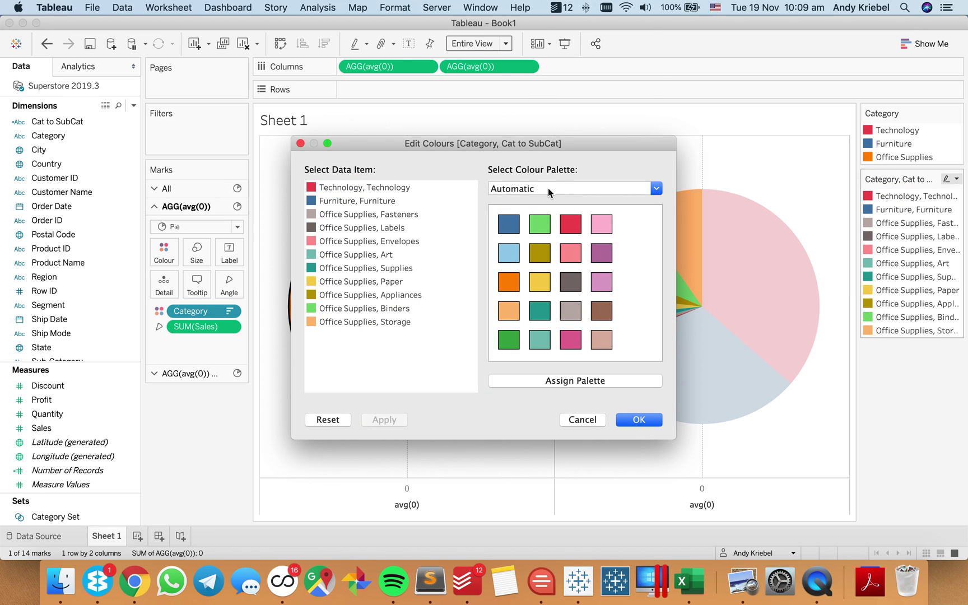
left_click(548, 191)
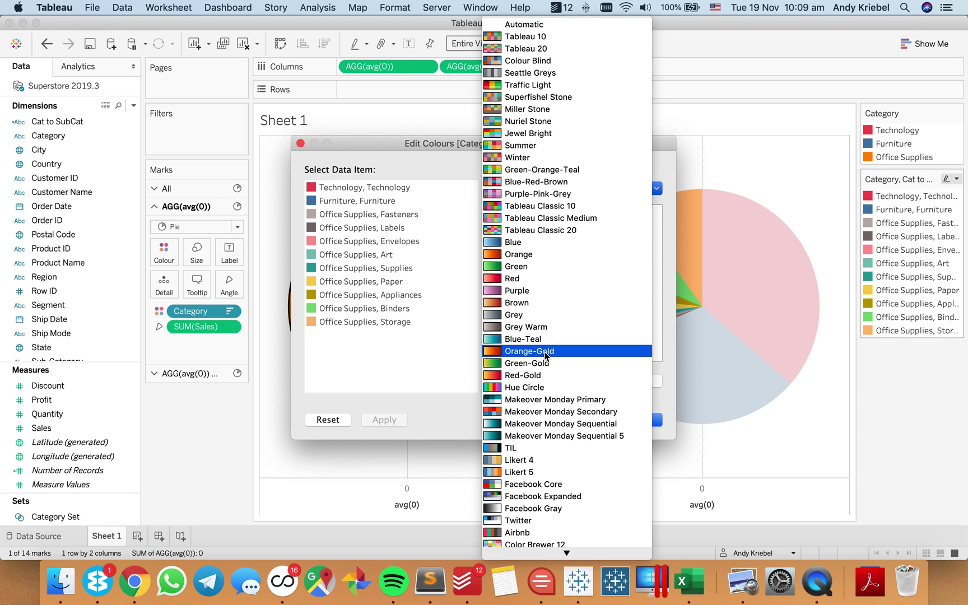
left_click(521, 254)
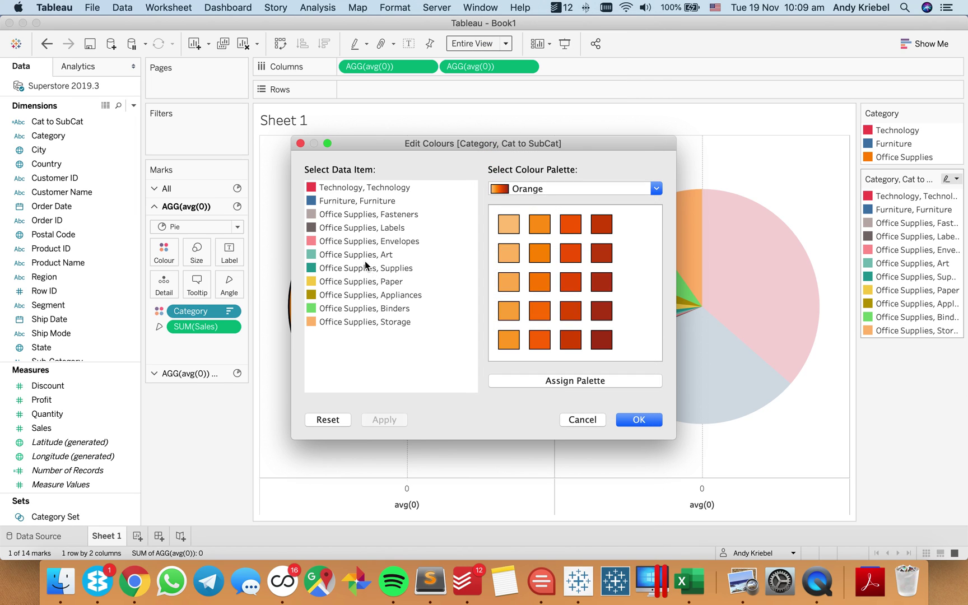
left_click(364, 215)
left_click(363, 321, "shift")
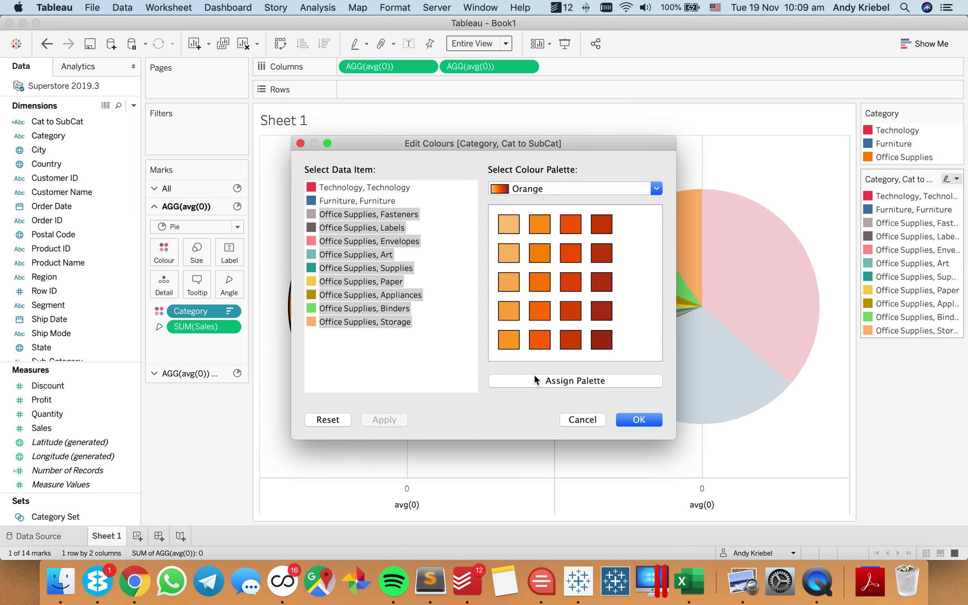
left_click(552, 383)
left_click(639, 420)
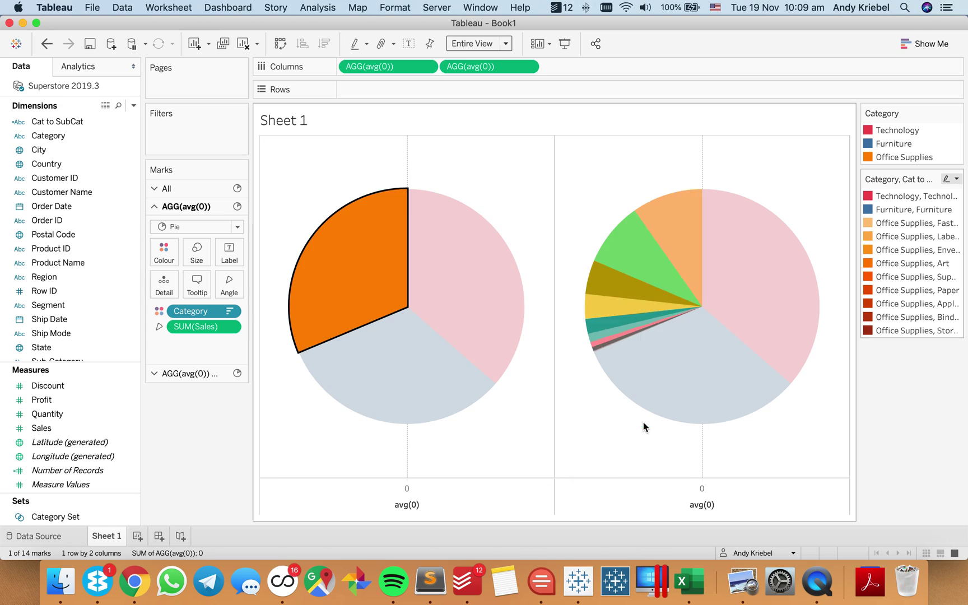
left_click(783, 458)
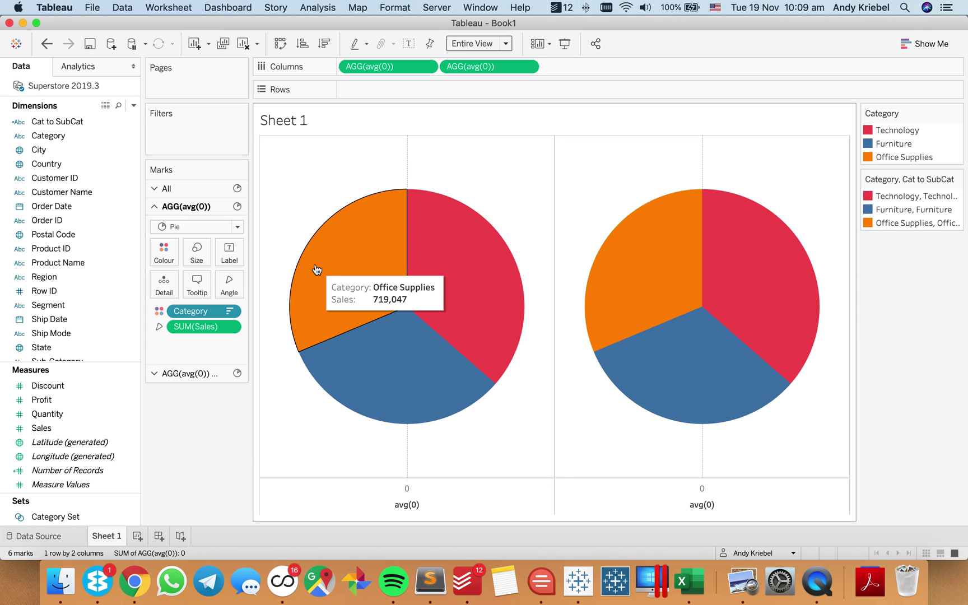
Step: Change the Cat to SubCat sort in the second pie to descending by the sum of Sales
left_click(207, 374)
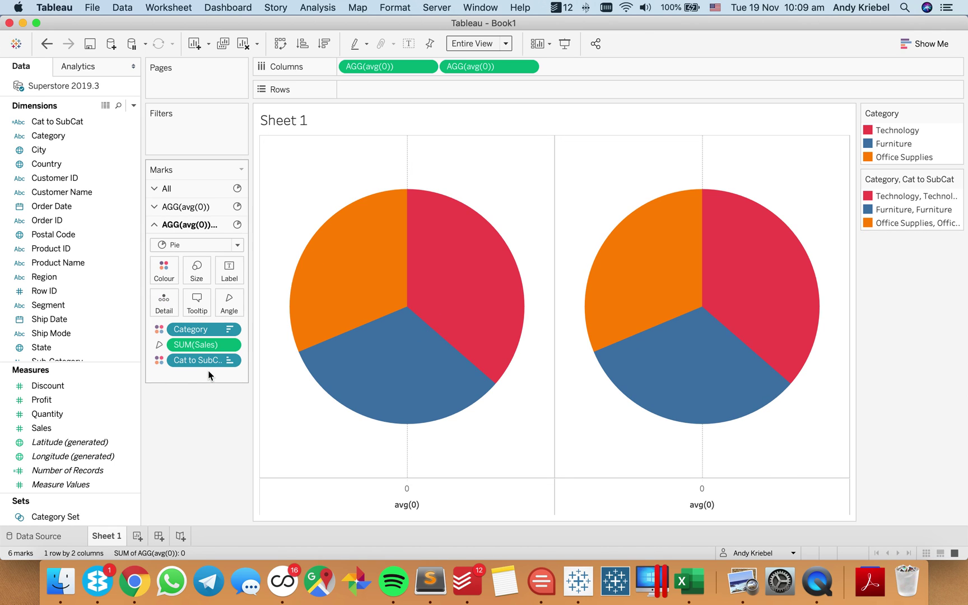
left_click(231, 361)
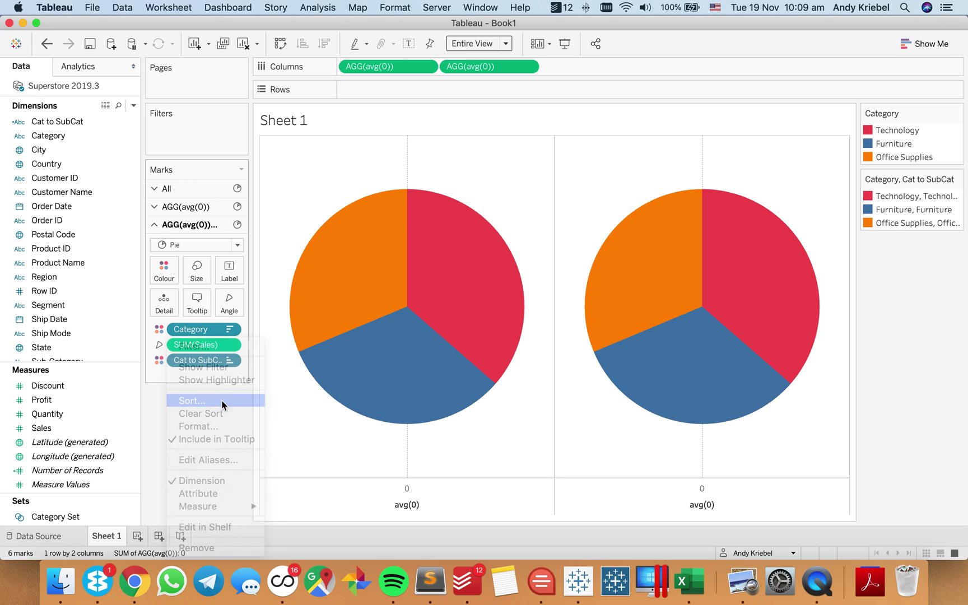
left_click(434, 282)
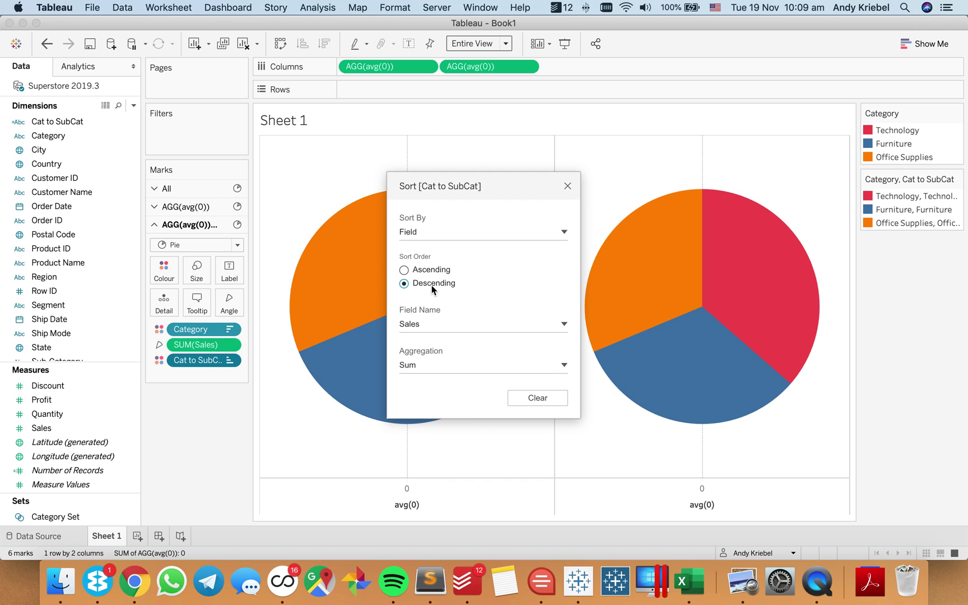
left_click(568, 185)
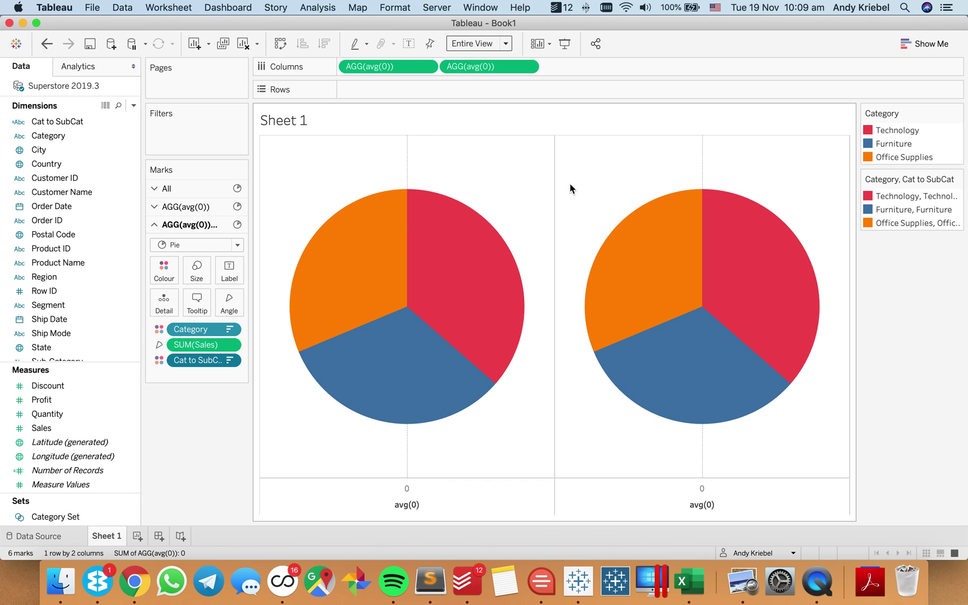
Step: Drill into Technology, Furniture and Office Supplies in turn to check the sub-category order and shades, and clear the selection
left_click(467, 209)
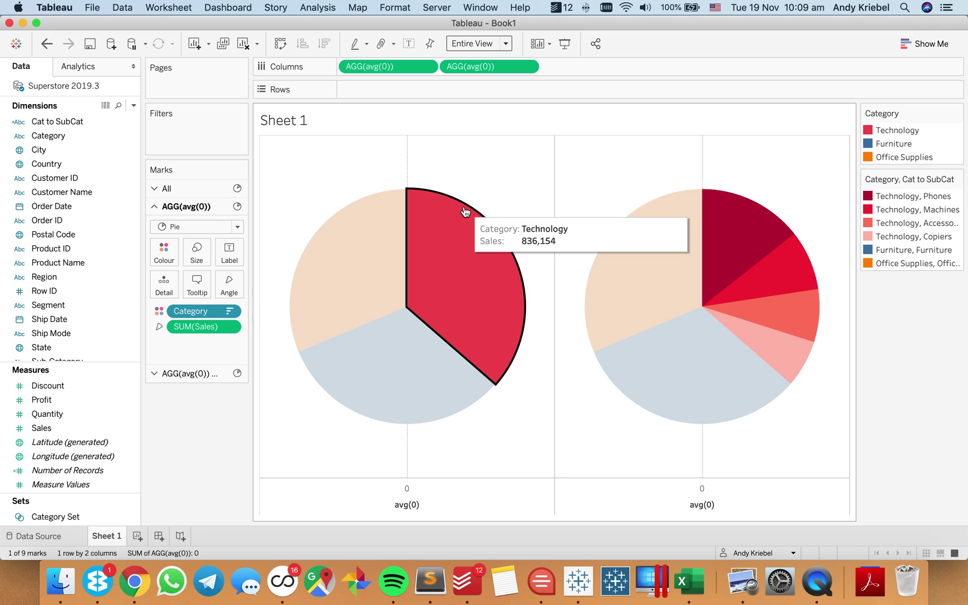
left_click(446, 392)
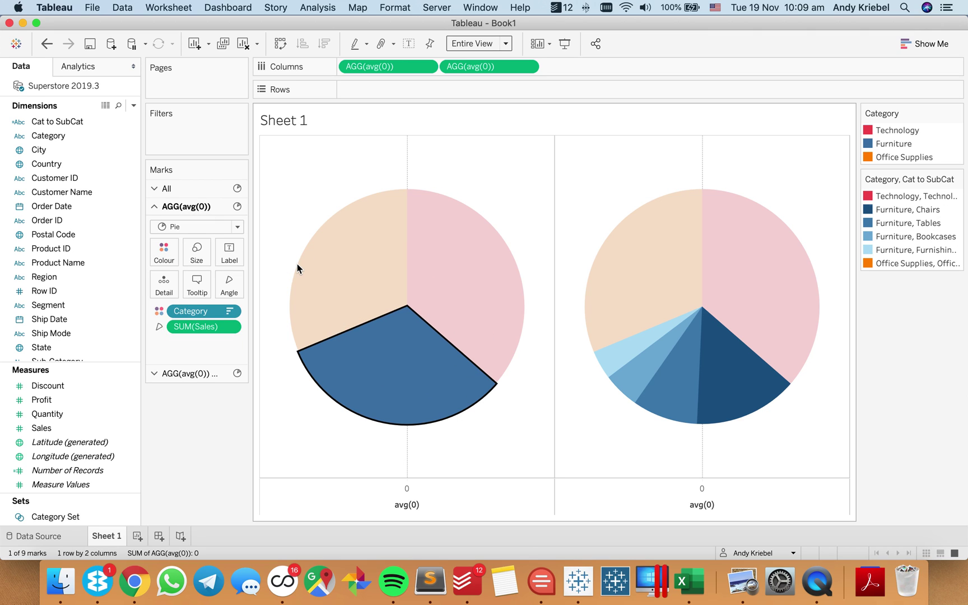
left_click(307, 278)
left_click(286, 185)
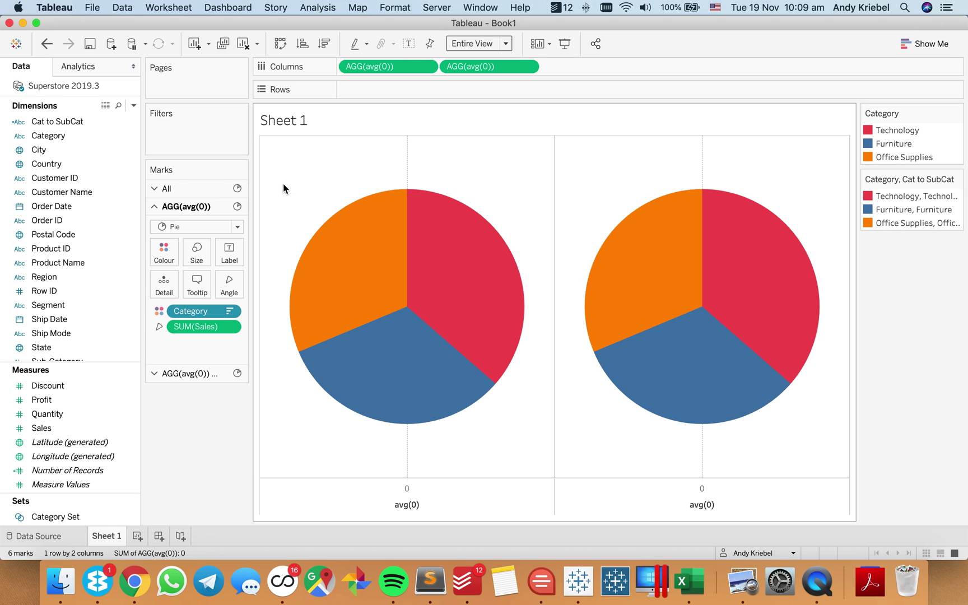
Step: Combine the two pies by making the second avg(0) a dual axis and synchronise the axes
left_click(528, 68)
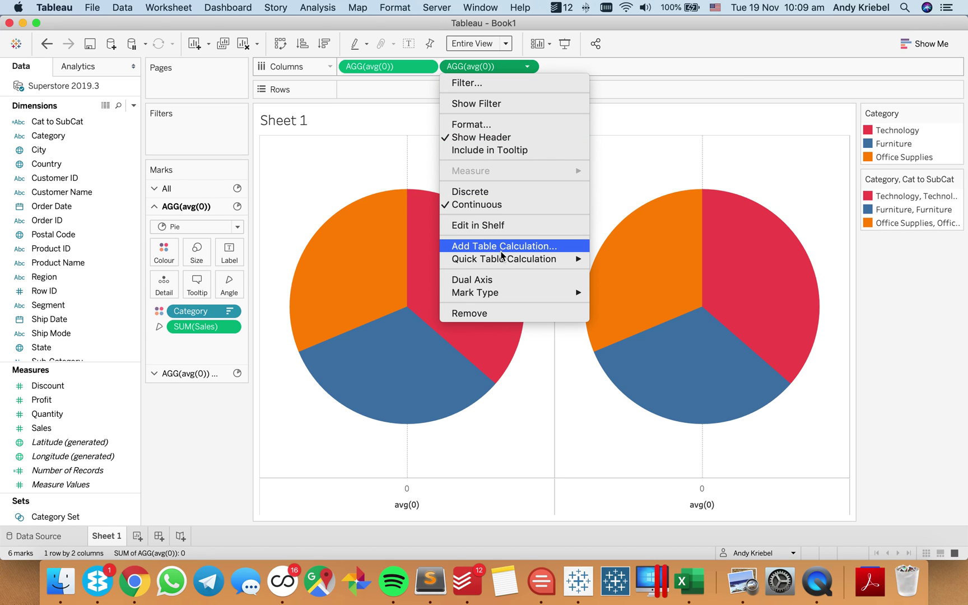
left_click(497, 279)
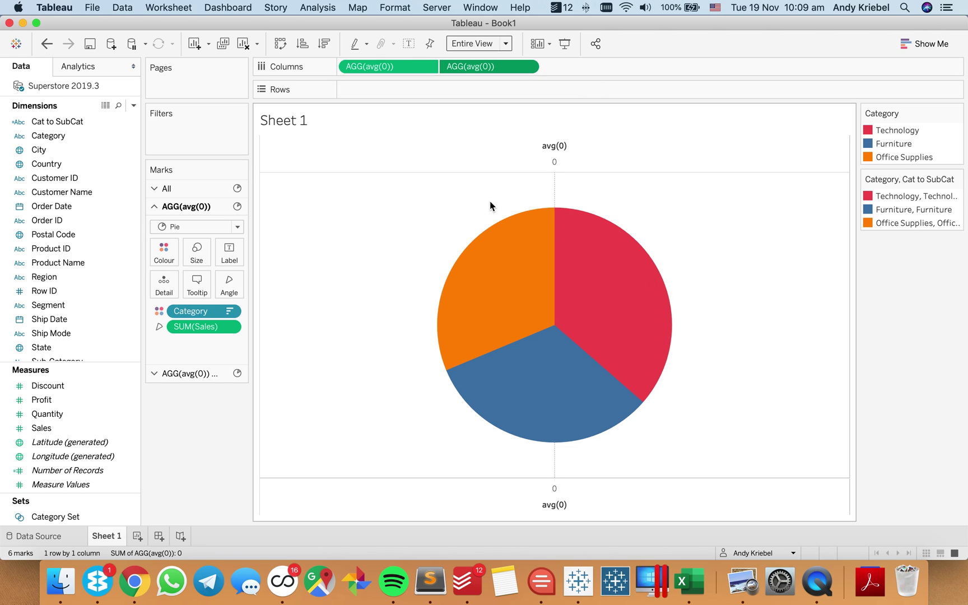
right_click(493, 154)
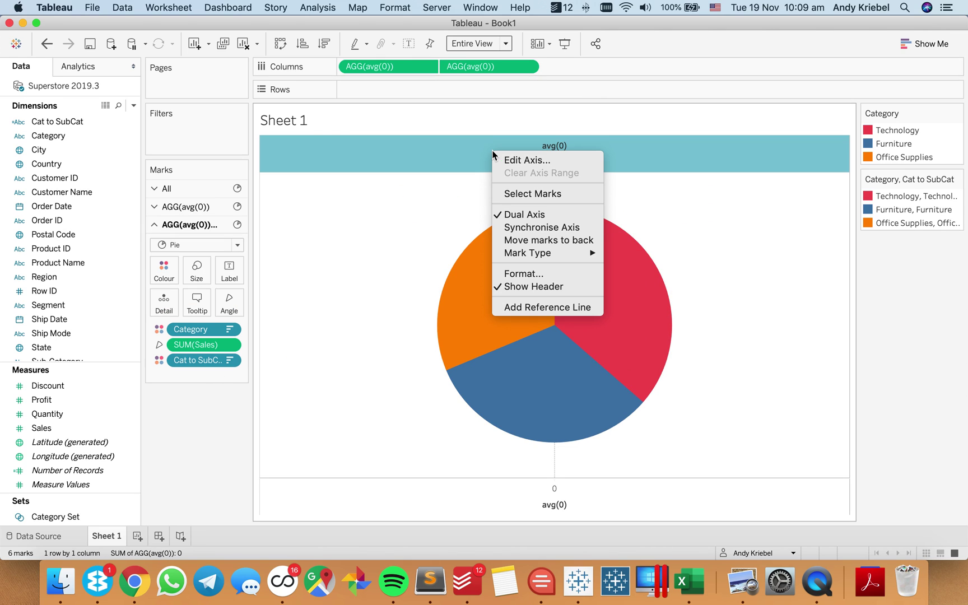
left_click(525, 229)
Step: Hide the axis headers of the combined chart and make the first avg(0) pie larger than the second
right_click(443, 505)
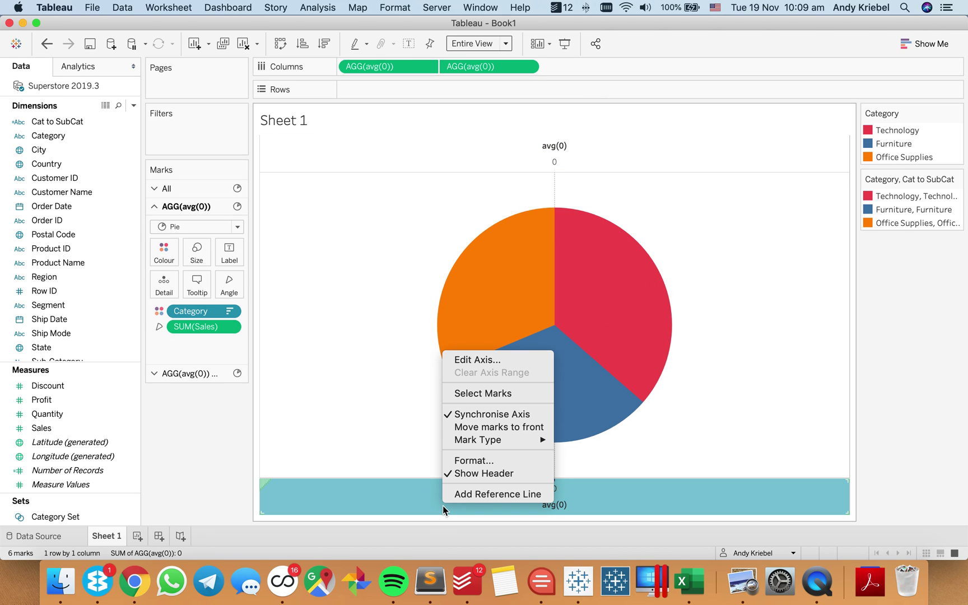
left_click(479, 471)
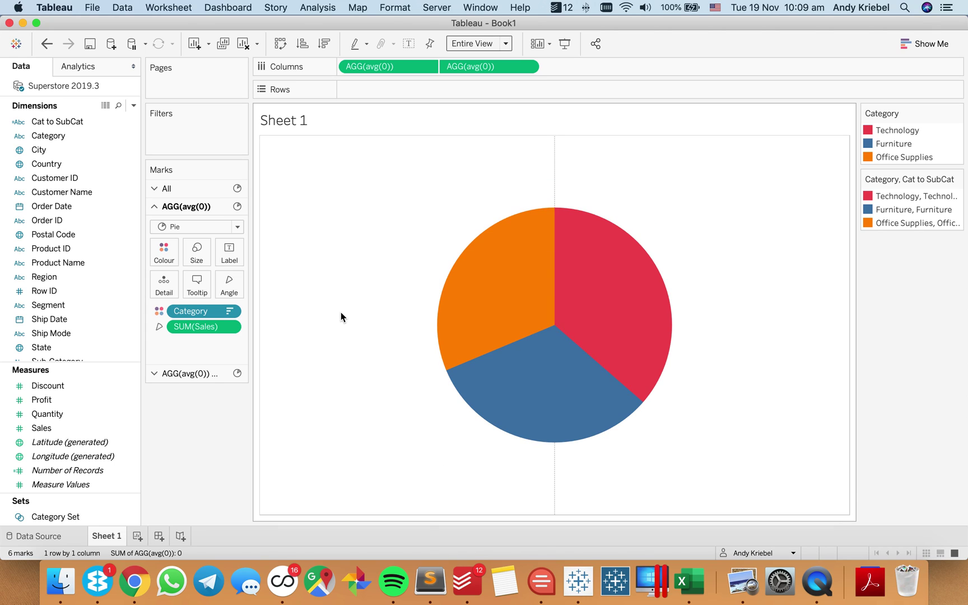
left_click(189, 245)
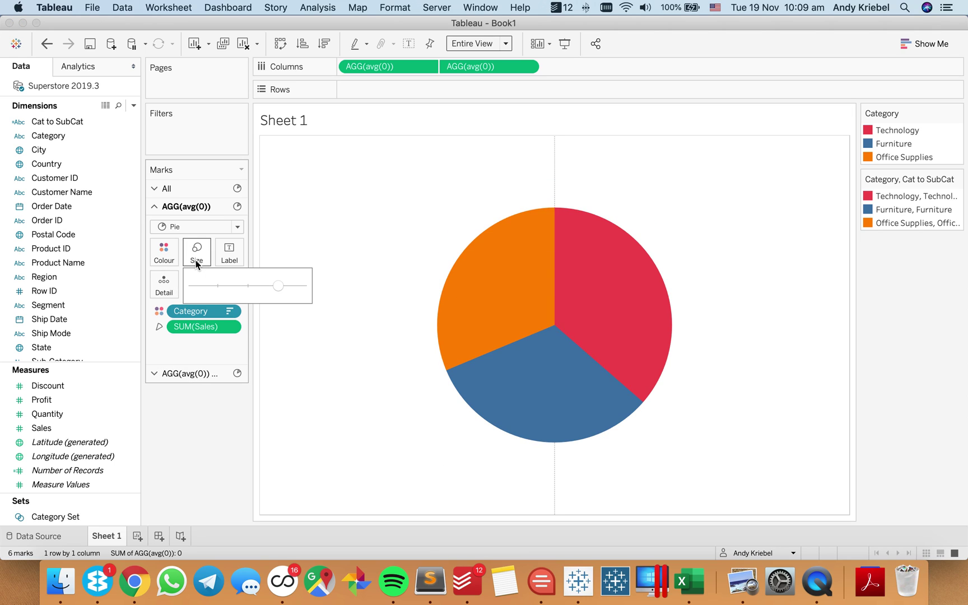
left_click_drag(278, 287, 282, 286)
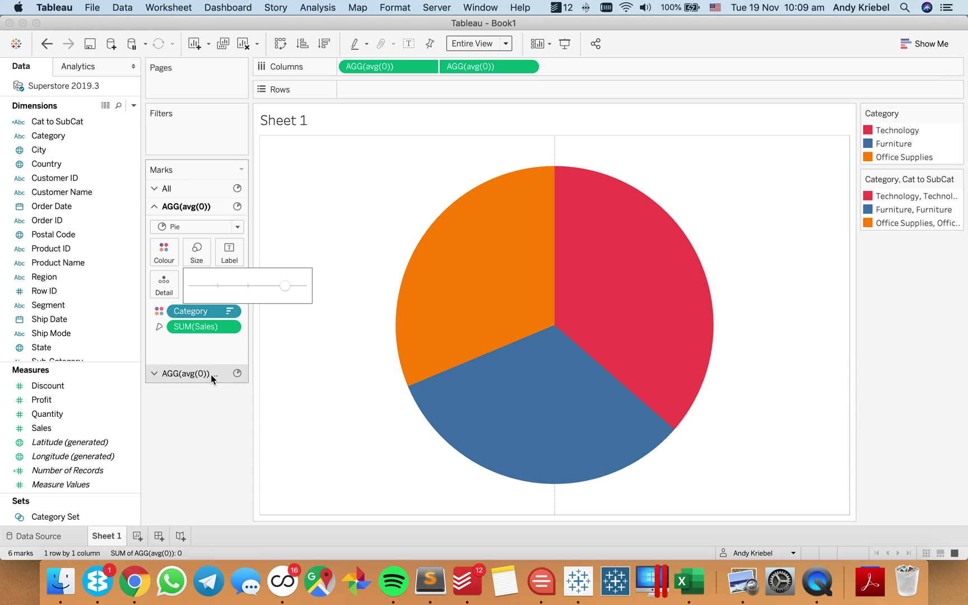
Step: Show the header of the first avg(0) axis again and leave the axis deselected
left_click(428, 67)
left_click(412, 136)
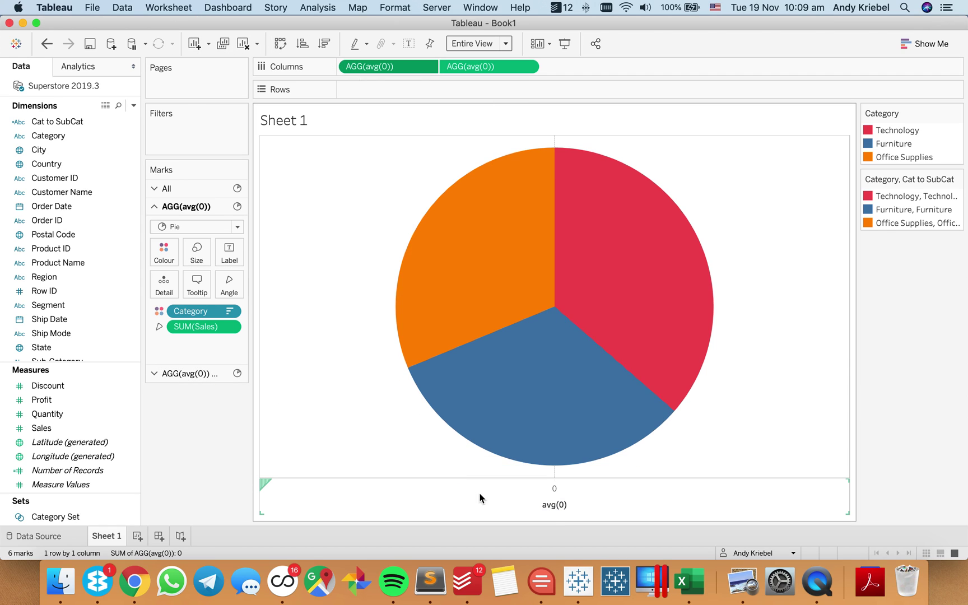
right_click(491, 498)
mouse_move(529, 432)
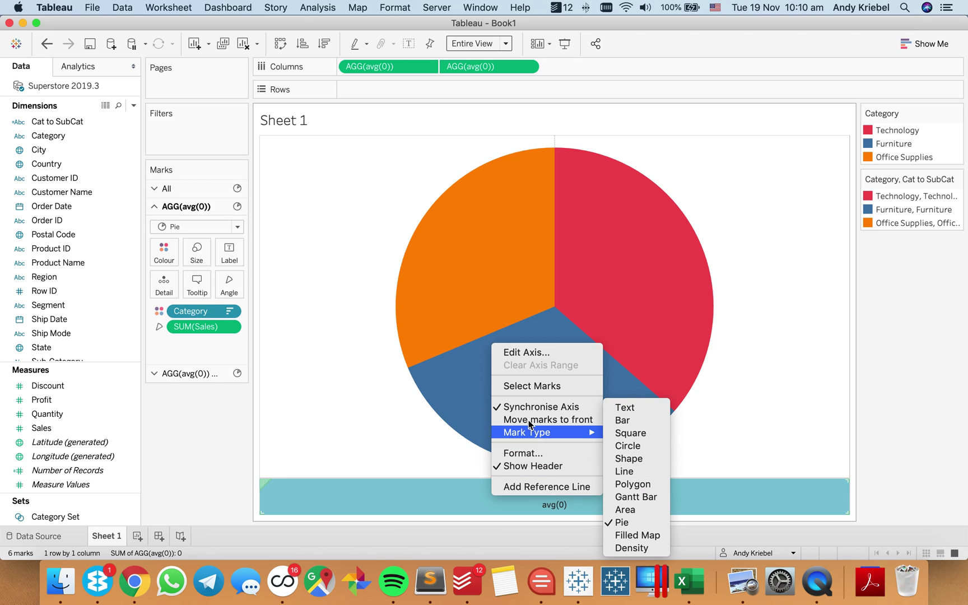
left_click(372, 433)
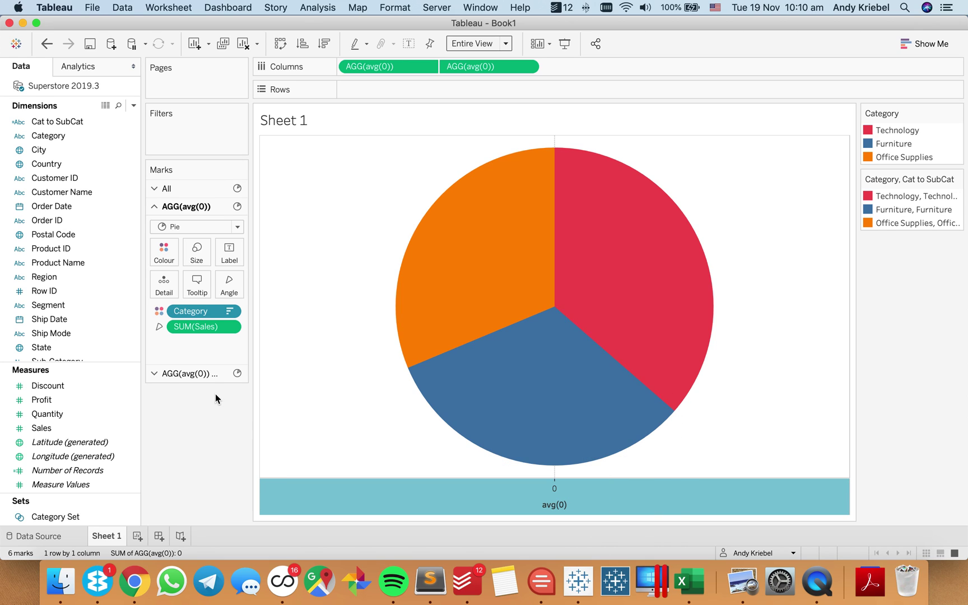
left_click(461, 211)
left_click(461, 211)
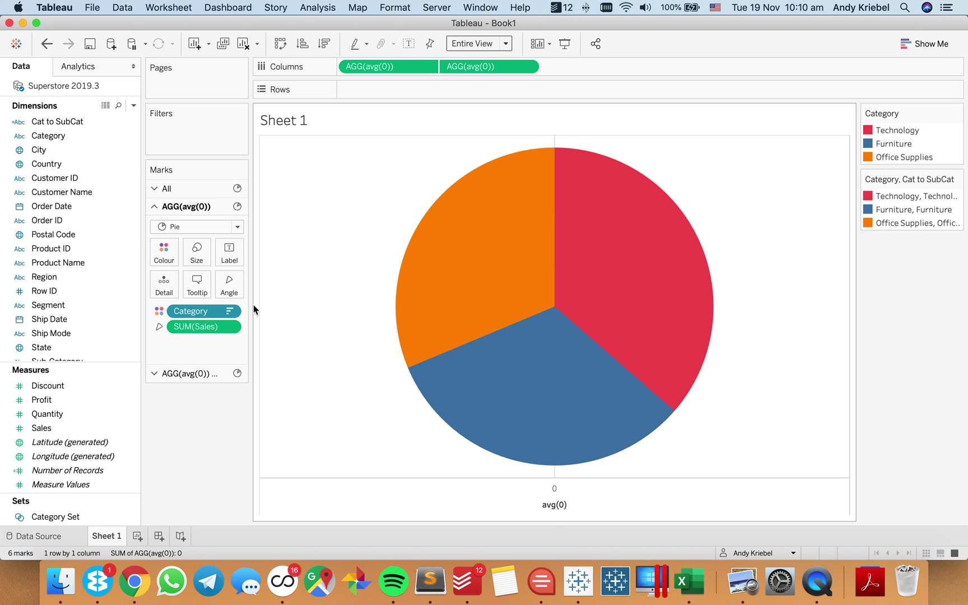
Step: Set the second avg(0) pie's colour opacity to 75% and give its slices a white border
left_click(208, 374)
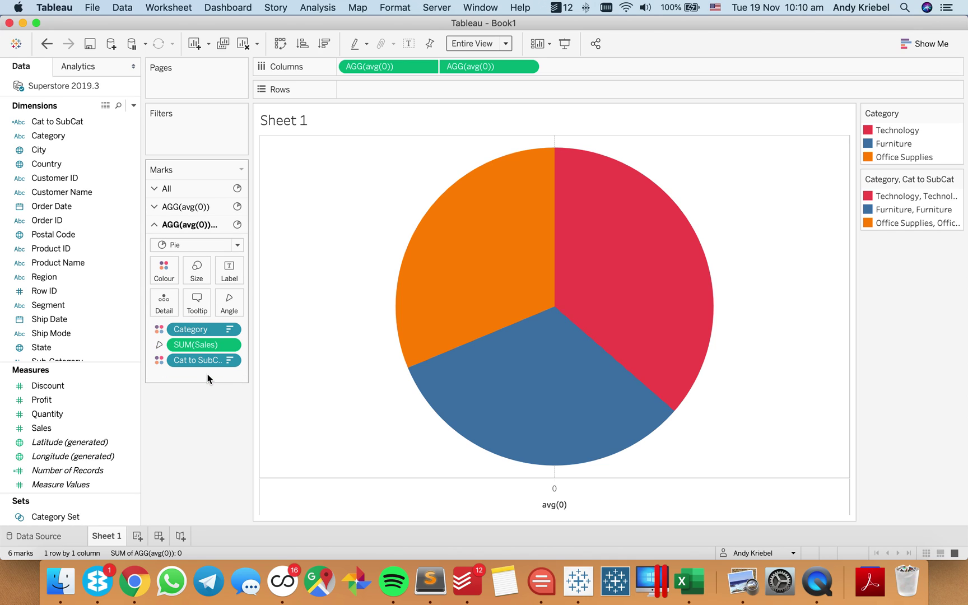
left_click(169, 268)
left_click_drag(221, 349, 208, 350)
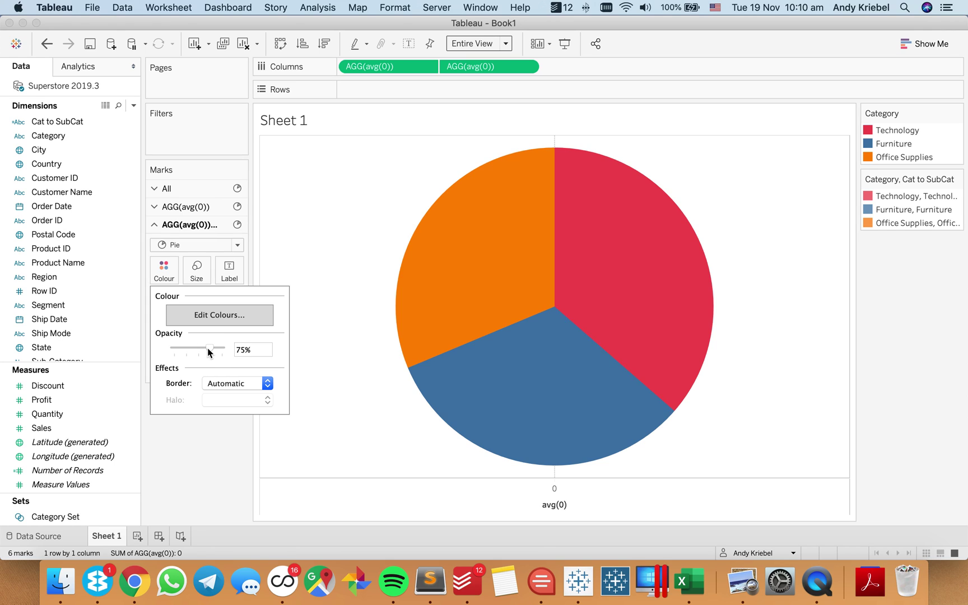
left_click(228, 385)
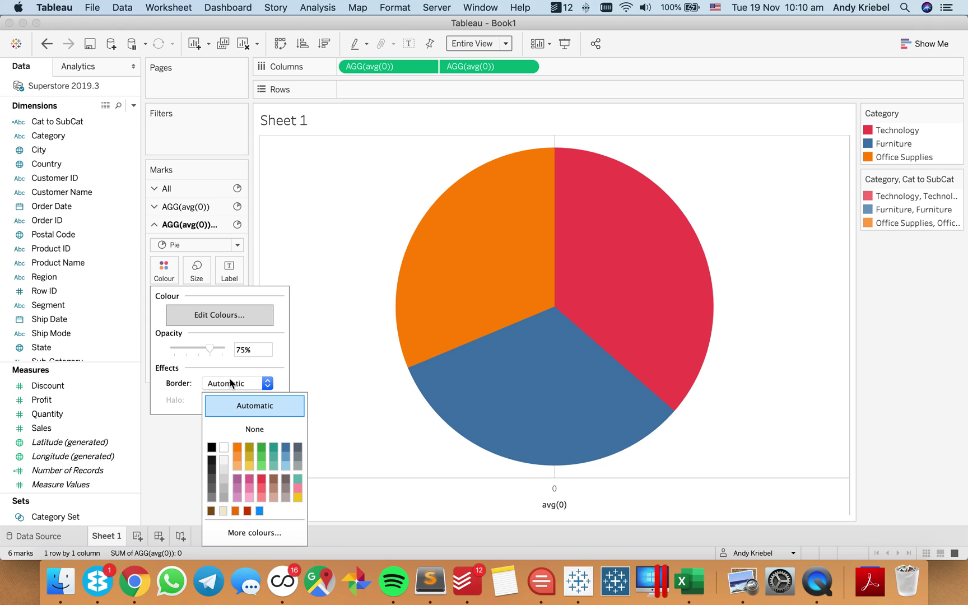
left_click(224, 458)
left_click(307, 319)
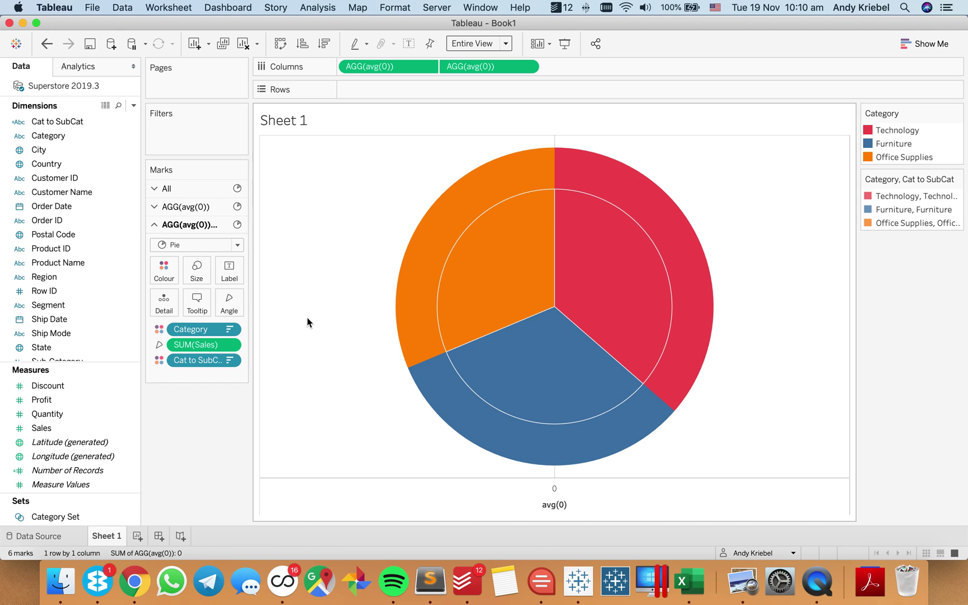
Step: Give the slices of the first avg(0) pie a white border
left_click(190, 207)
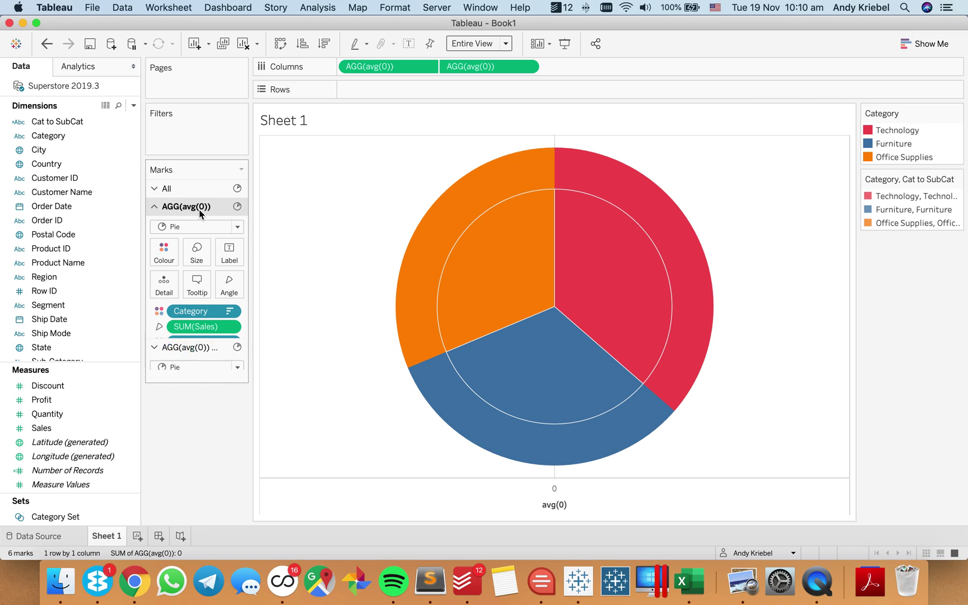
left_click(165, 261)
left_click(216, 366)
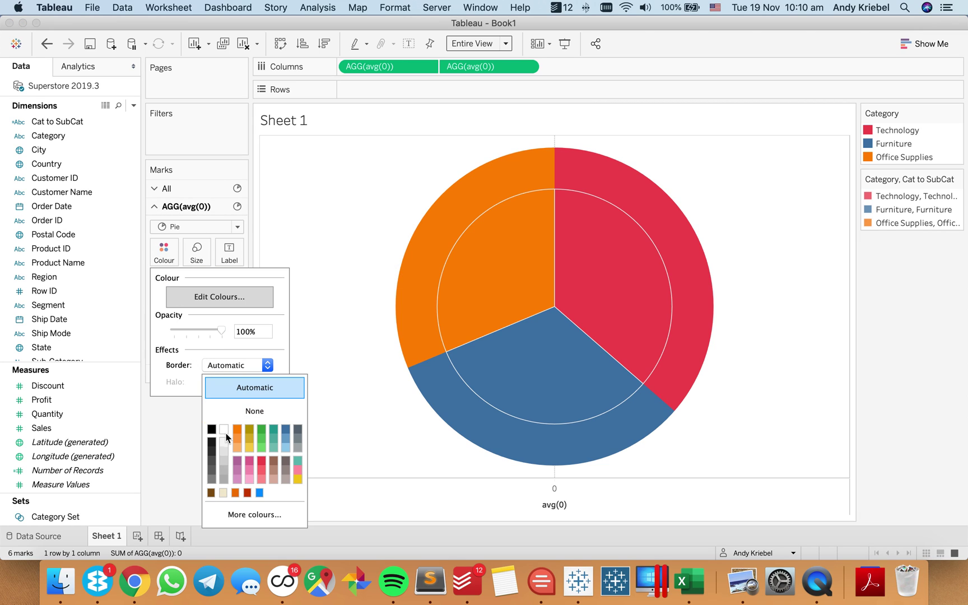
left_click(320, 375)
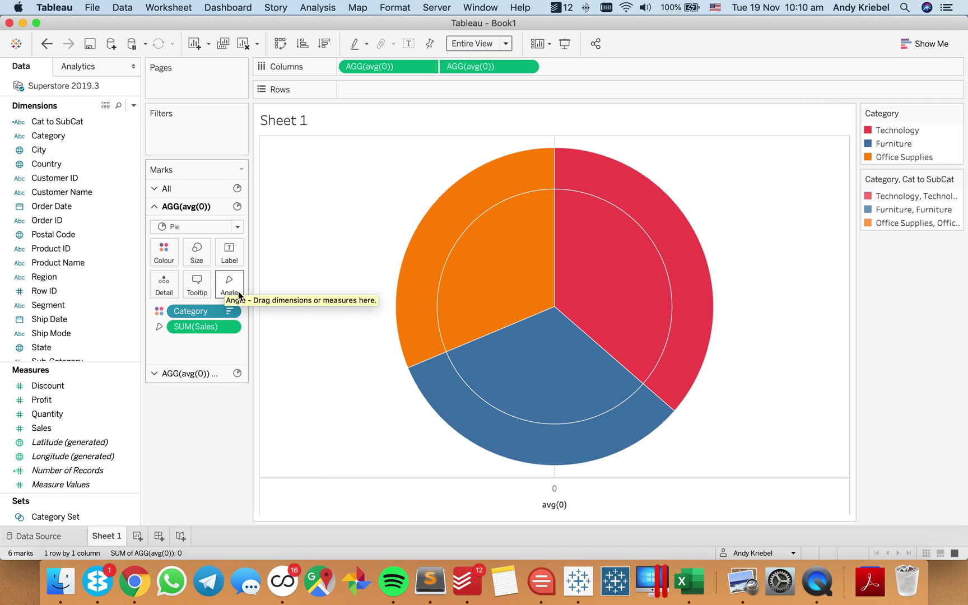
Step: Edit the Update Category Set action to run on hover and remove all values from the set when the selection clears
left_click(171, 8)
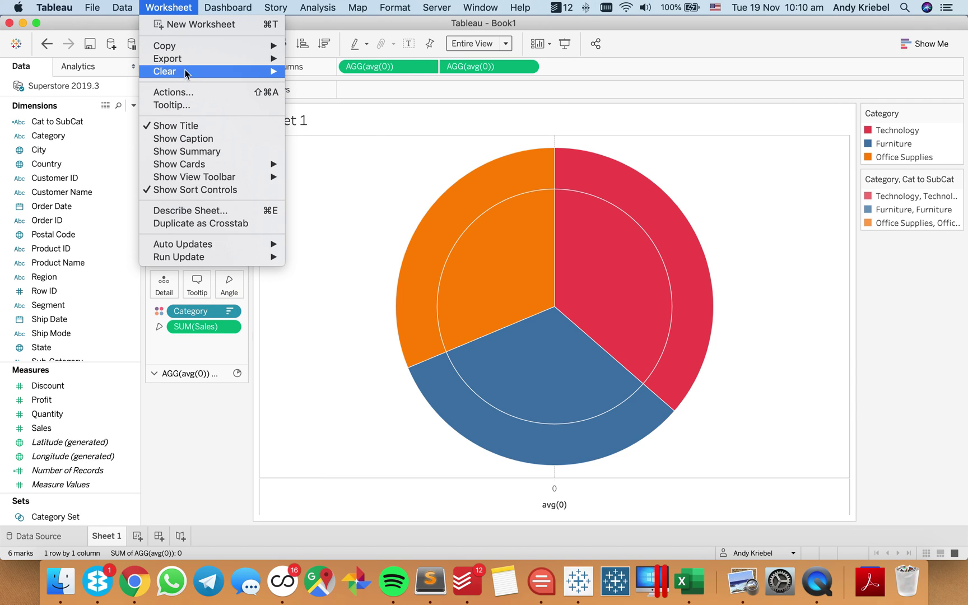
left_click(182, 94)
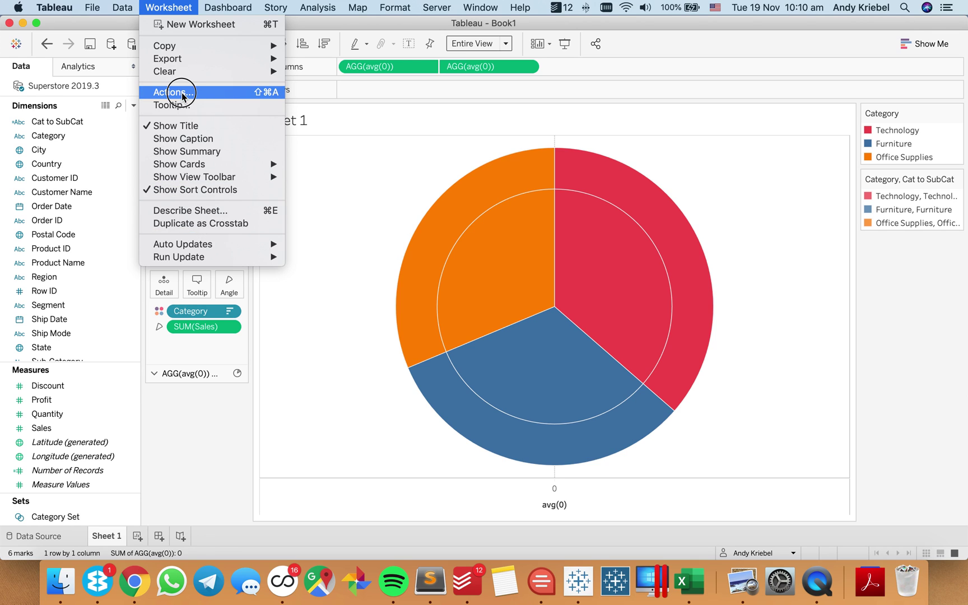
double_click(347, 259)
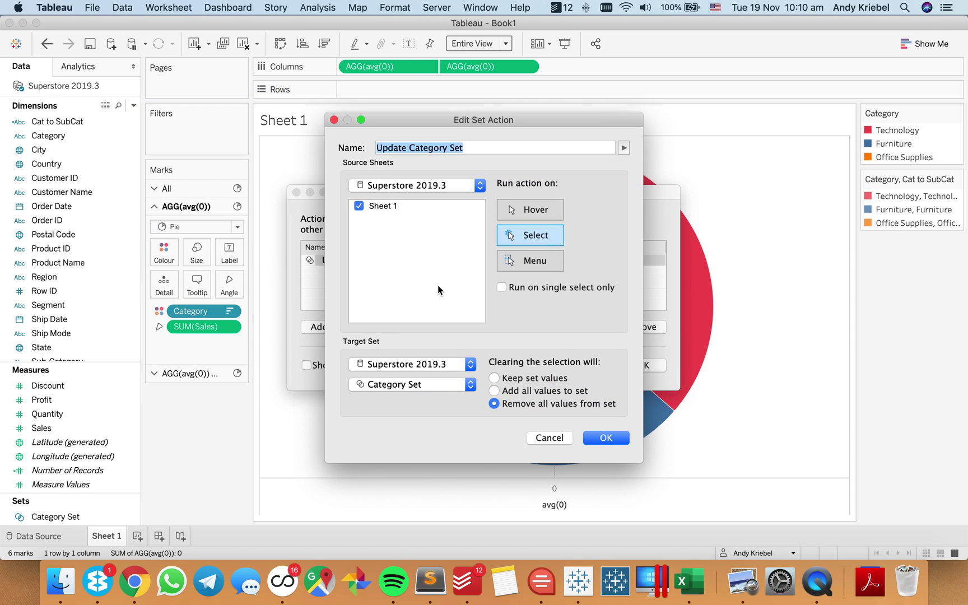
left_click(514, 210)
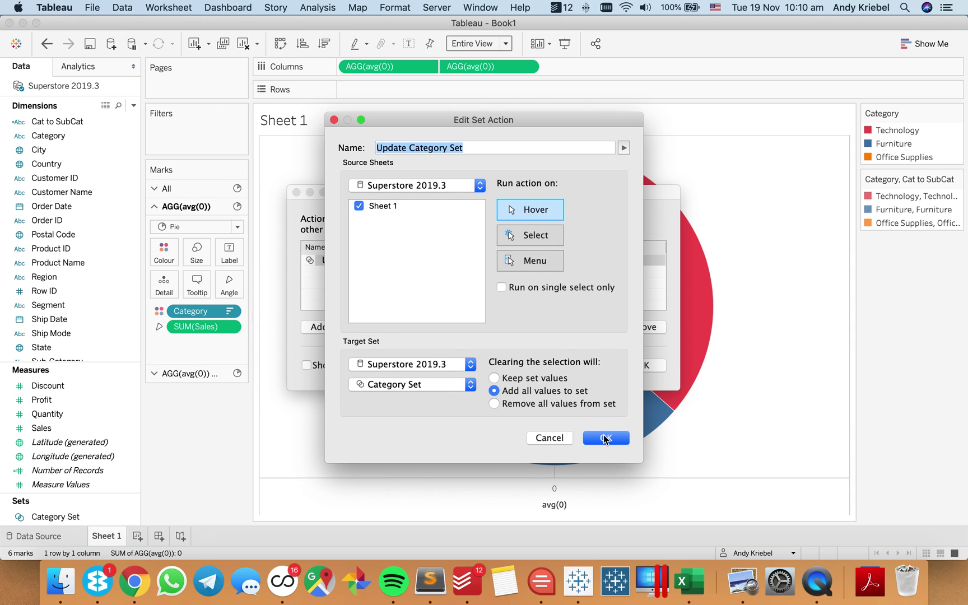
left_click(566, 404)
left_click(606, 437)
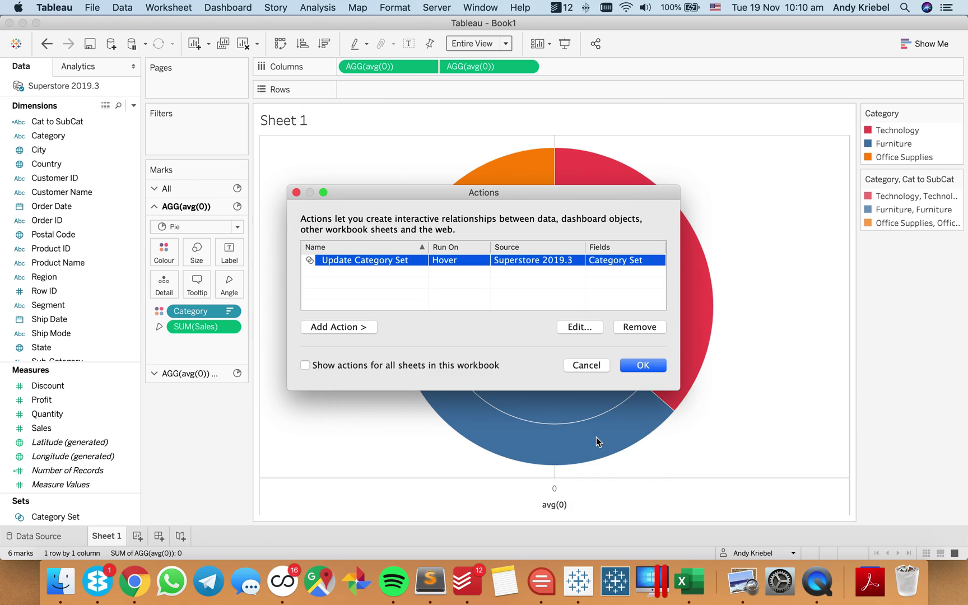
left_click(640, 365)
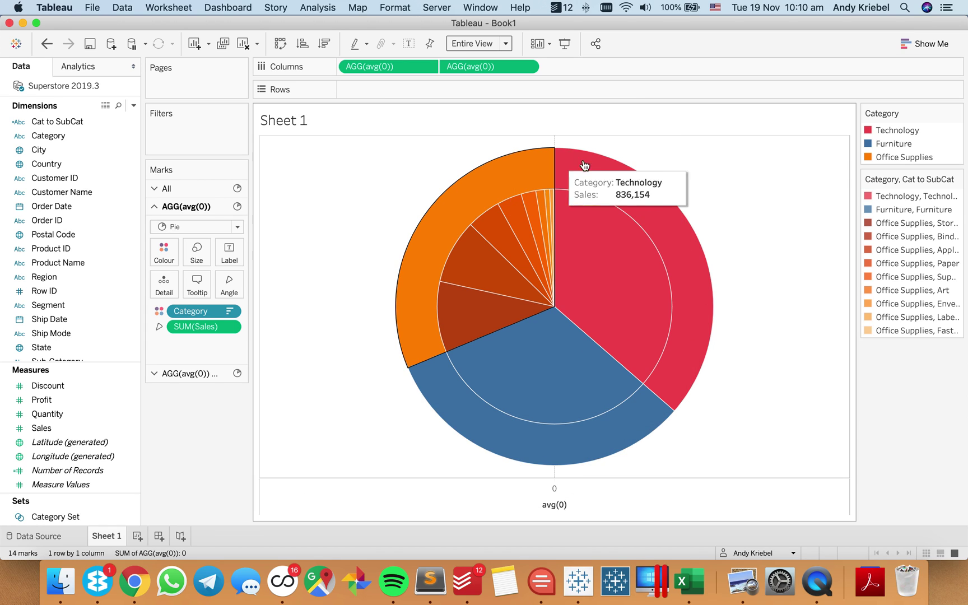
Step: Check the hover drill-down on the Technology and Furniture slices and review the mark settings of both pies
mouse_move(615, 171)
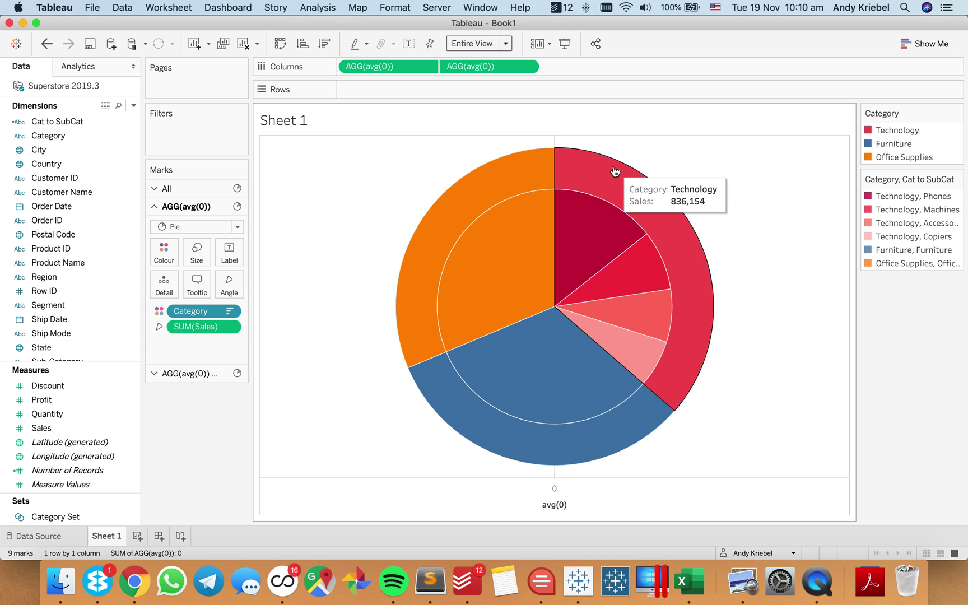
mouse_move(624, 443)
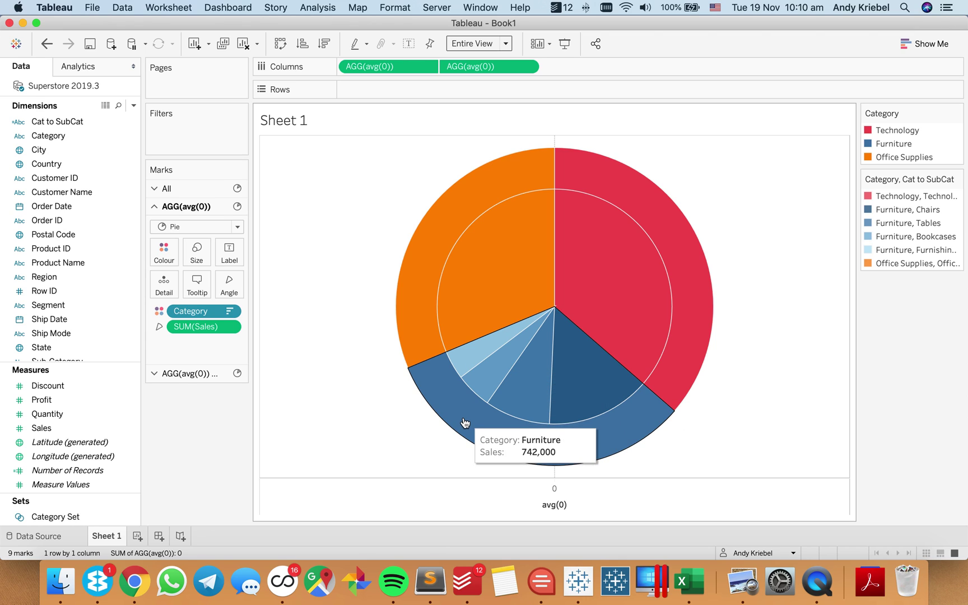
left_click(185, 373)
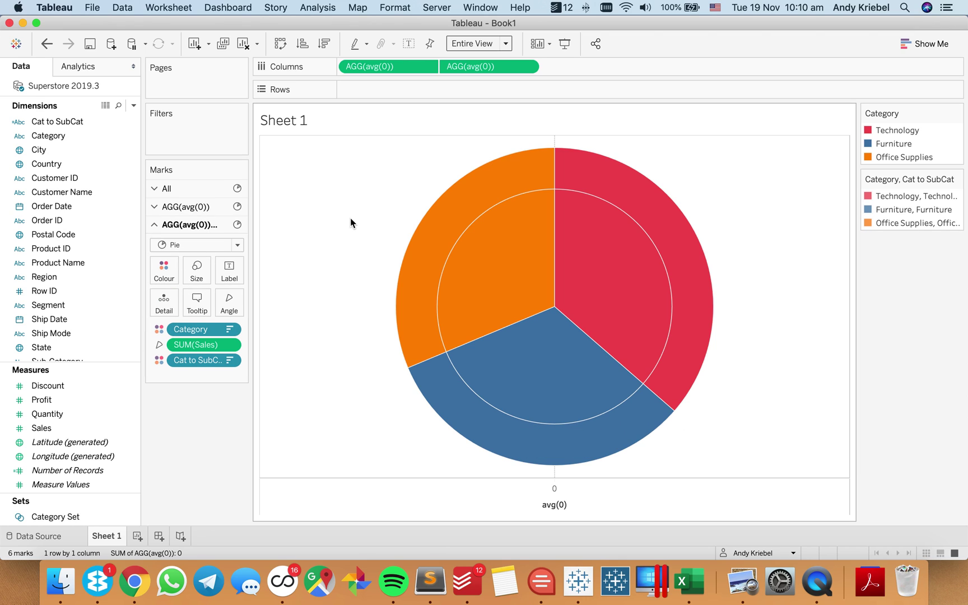
left_click(185, 207)
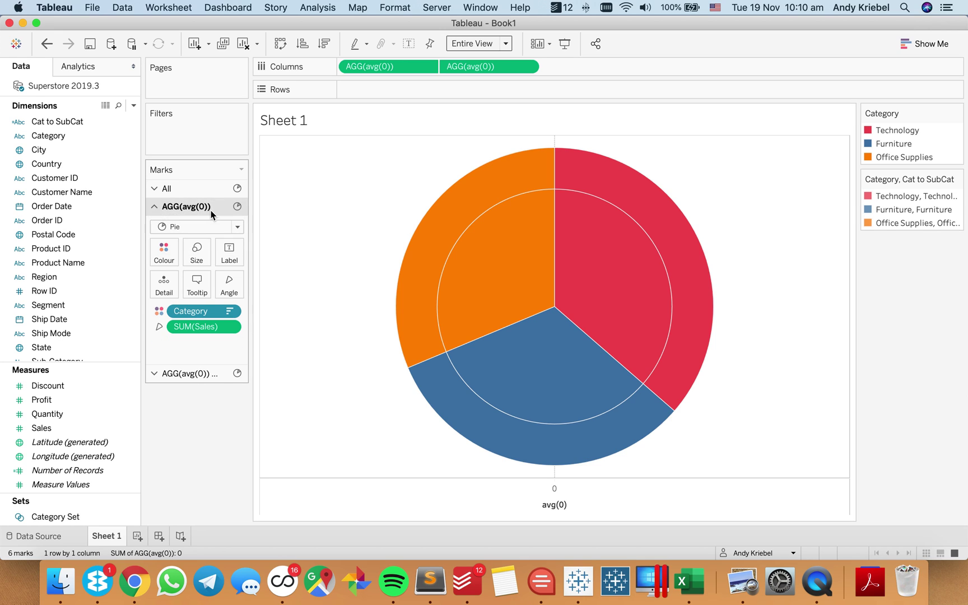
Step: Review the tooltip contents of the first and second avg(0) pies
left_click(197, 286)
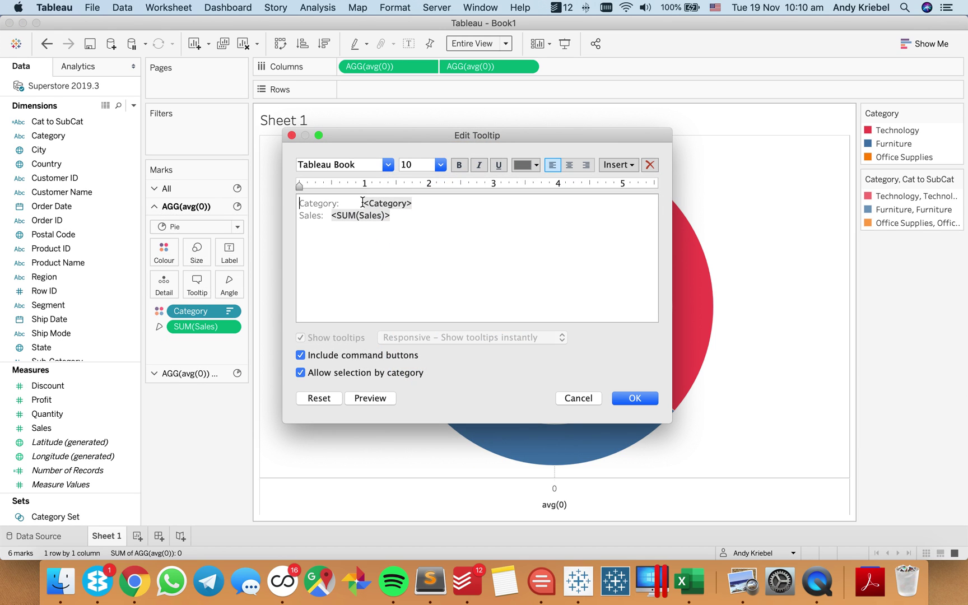
left_click(629, 398)
left_click(184, 373)
left_click(196, 303)
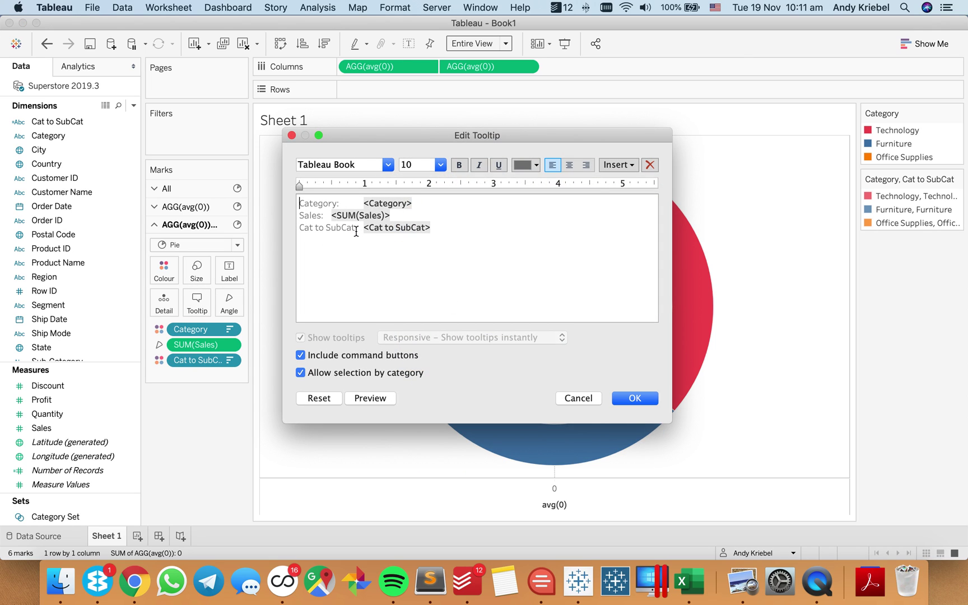
left_click(588, 397)
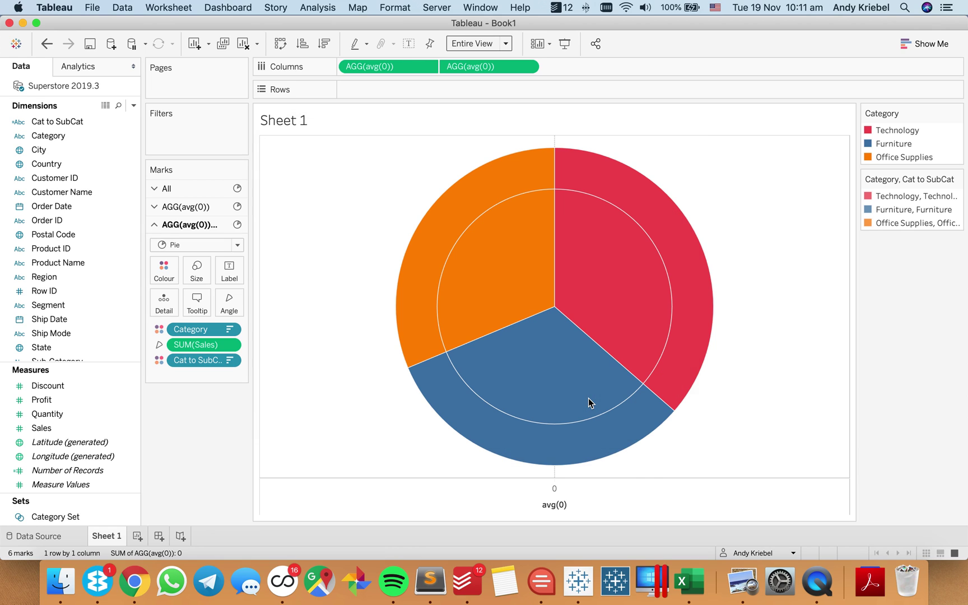
Step: Format the sheet's borders with the row divider and column divider panes set to None
right_click(322, 278)
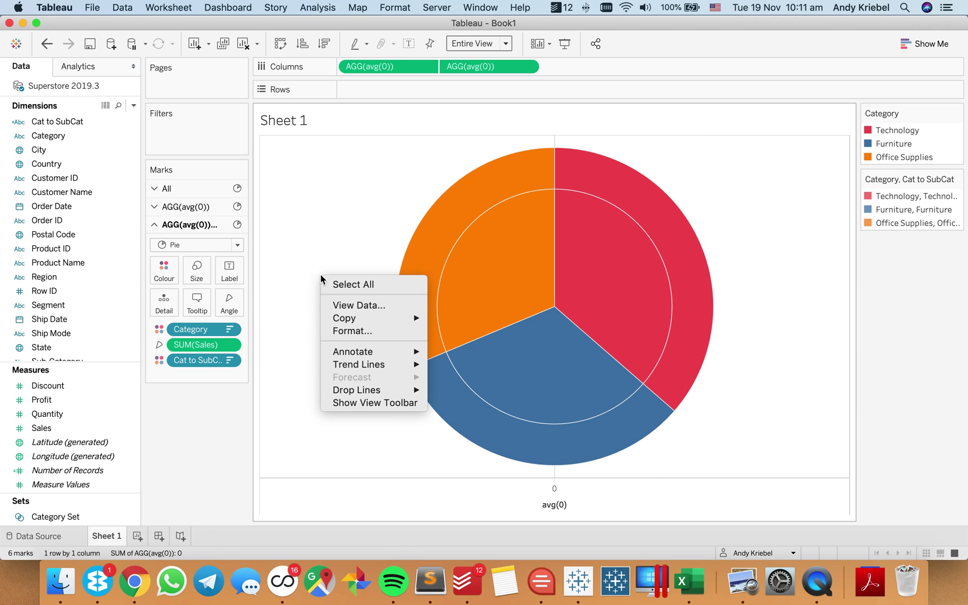
left_click(346, 331)
left_click(66, 93)
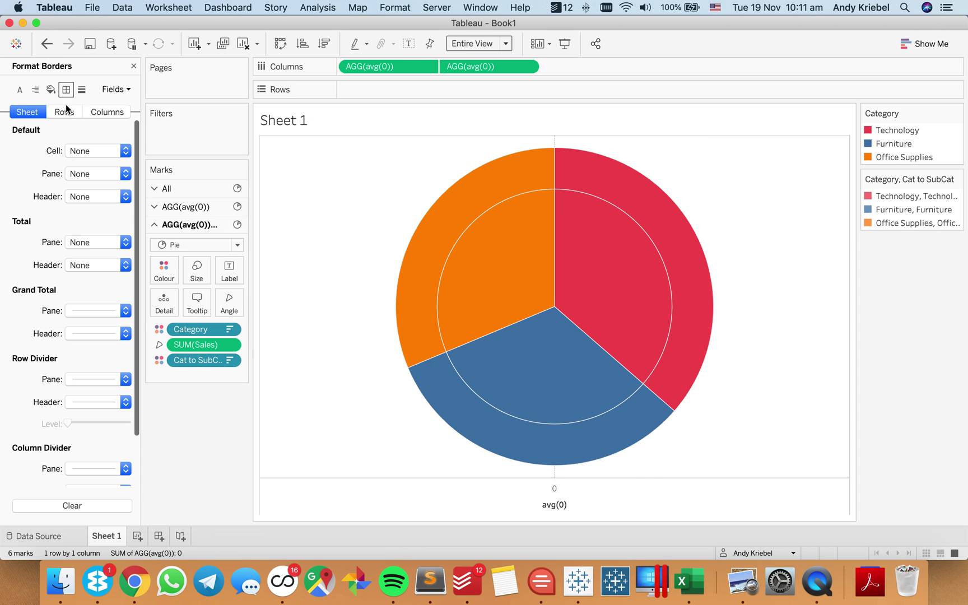
left_click(100, 384)
left_click(117, 184)
left_click(107, 468)
left_click(91, 275)
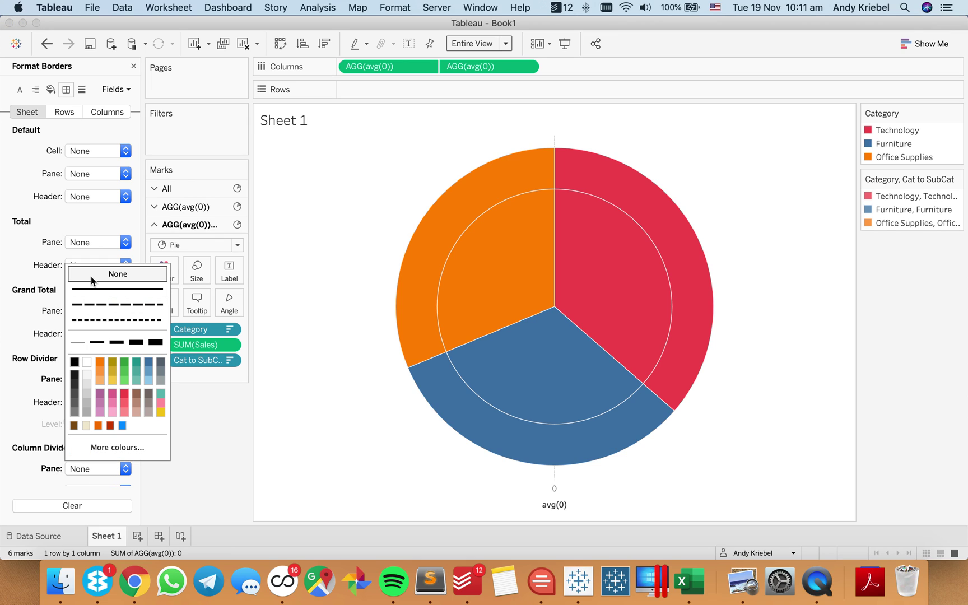
Step: Set the sheet's zero lines and the column grid lines to None
left_click(82, 92)
left_click(84, 175)
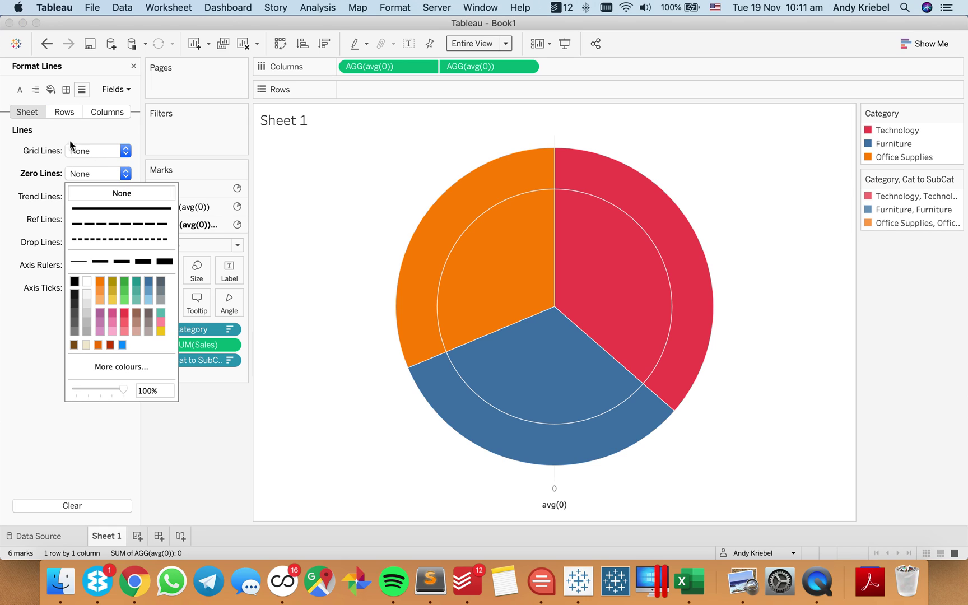
left_click(46, 151)
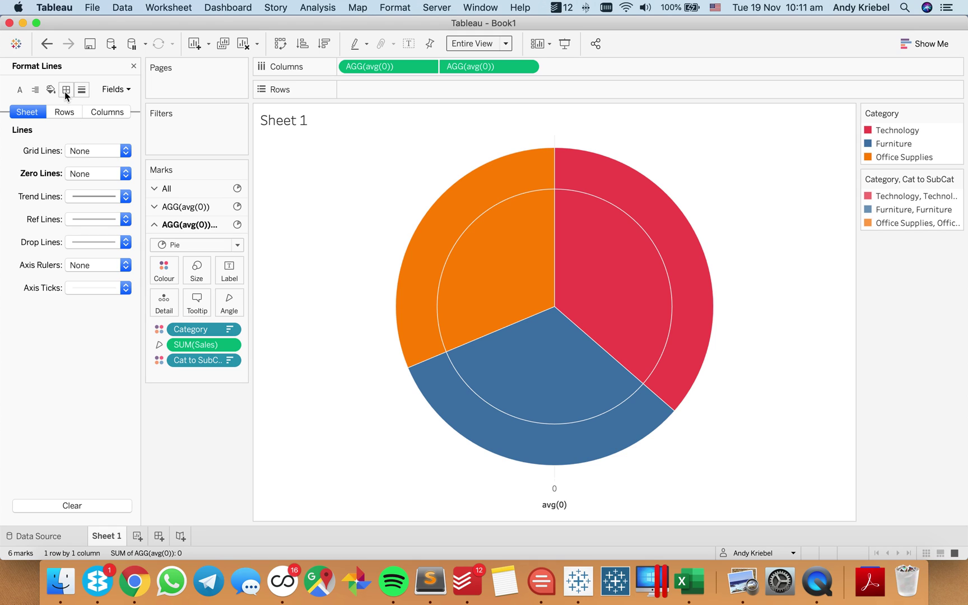
left_click(70, 112)
left_click(110, 111)
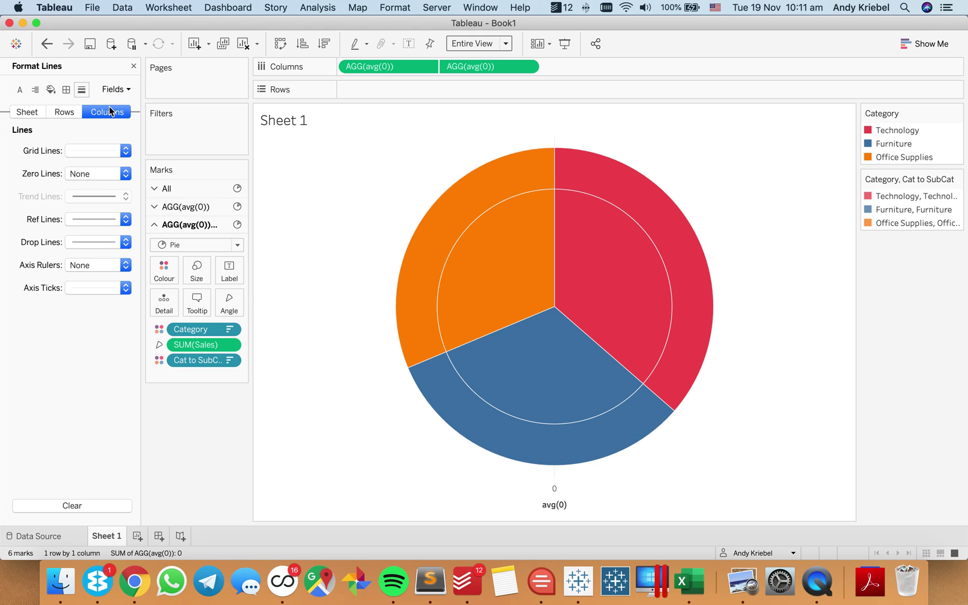
left_click(77, 148)
left_click(84, 167)
left_click(375, 444)
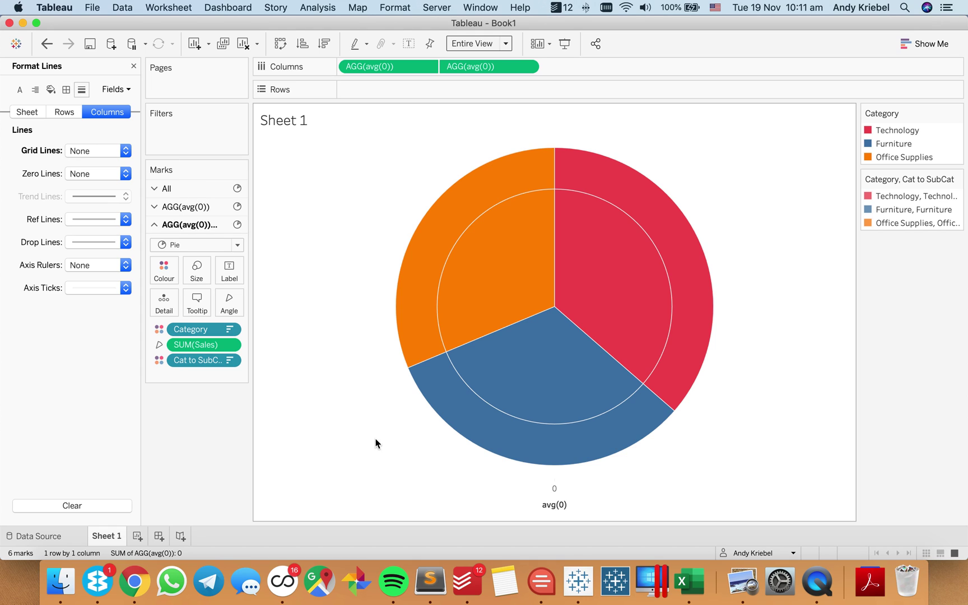
Step: Hide the header of the avg(0) axis below the pie
right_click(415, 519)
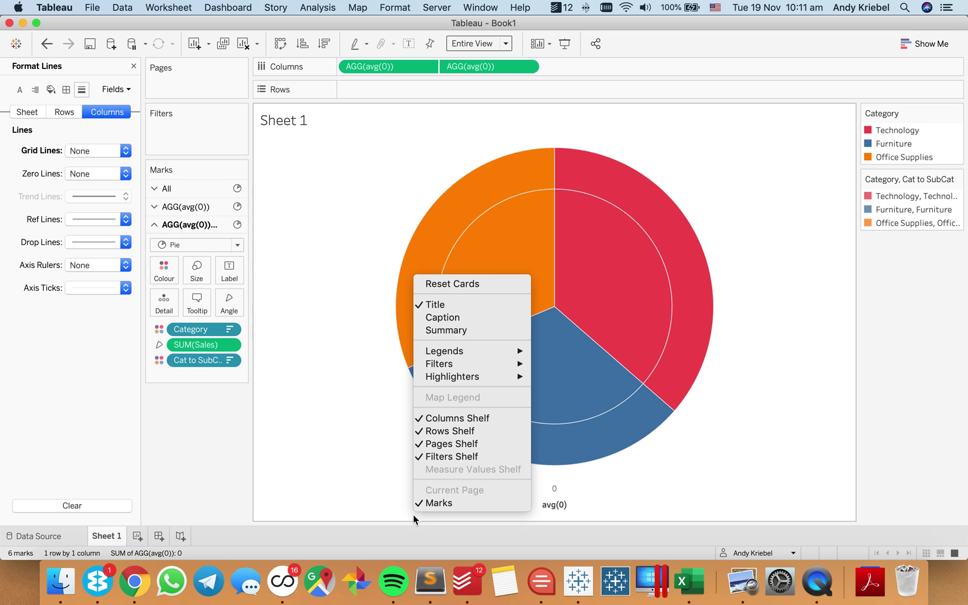
right_click(376, 507)
left_click(399, 471)
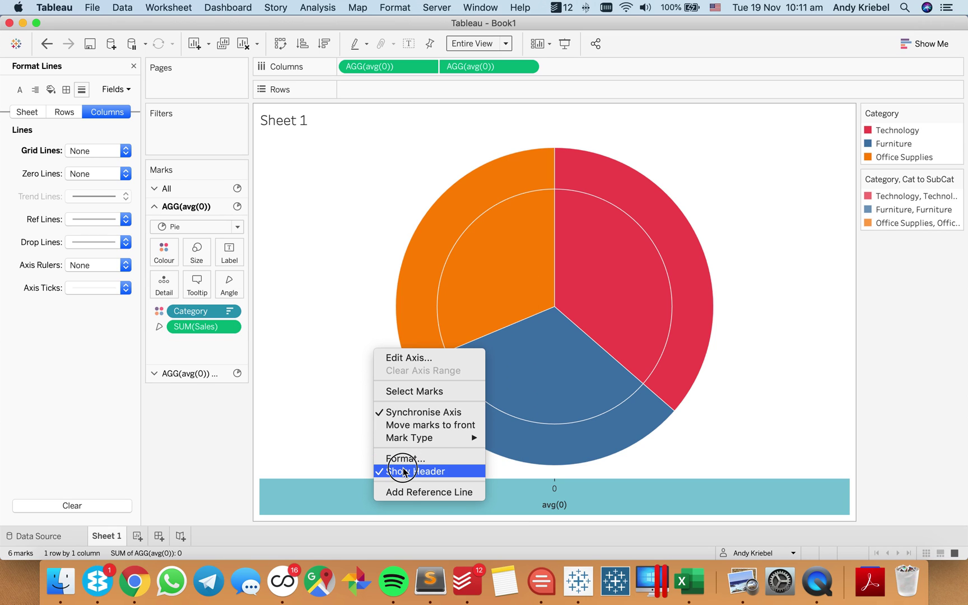
Step: Create a new dashboard and give it a custom fixed size of 650 x 650 px
left_click(160, 536)
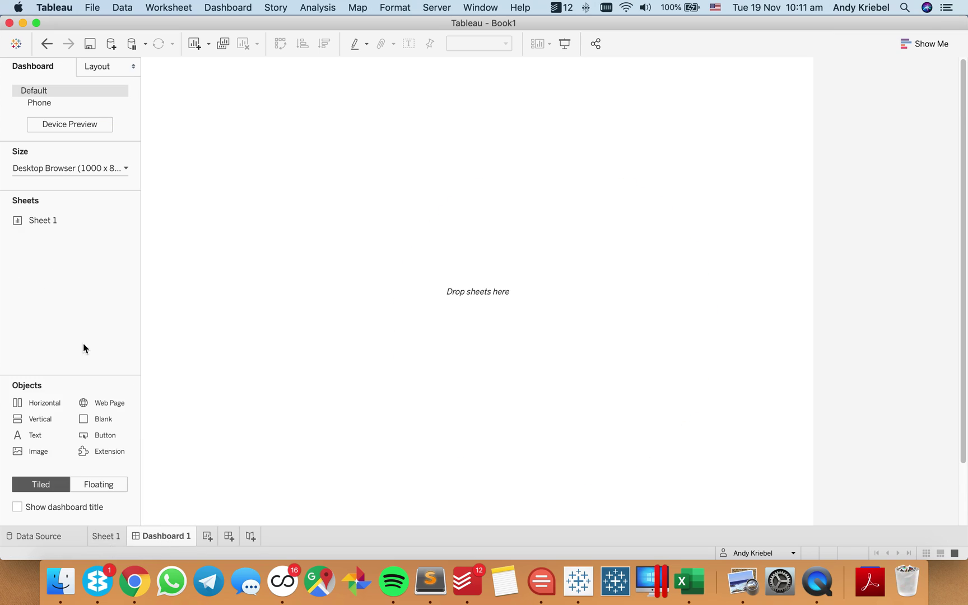
left_click(70, 172)
left_click(86, 209)
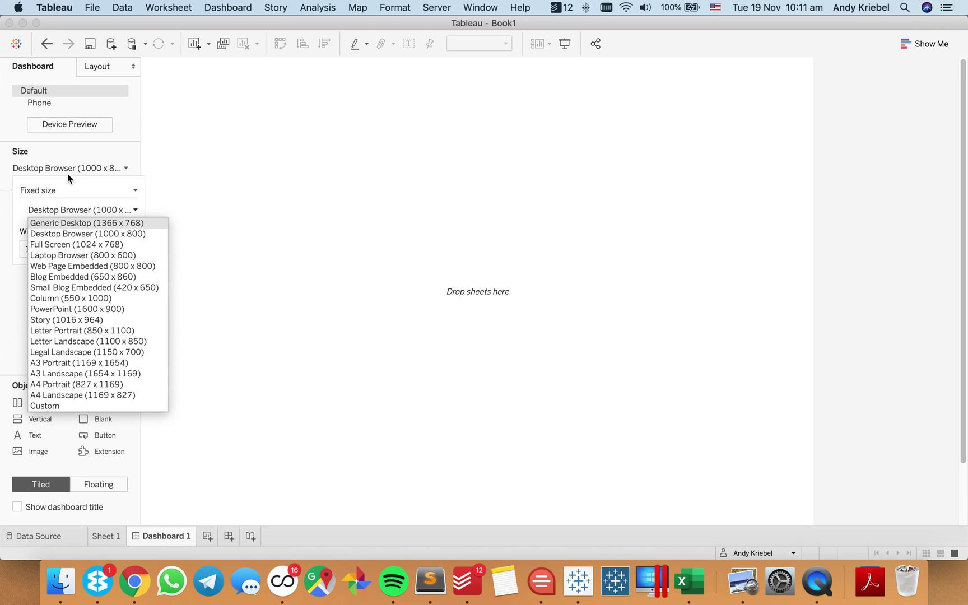
left_click(70, 209)
left_click(70, 252)
left_click(70, 253)
left_click(70, 253)
left_click(70, 252)
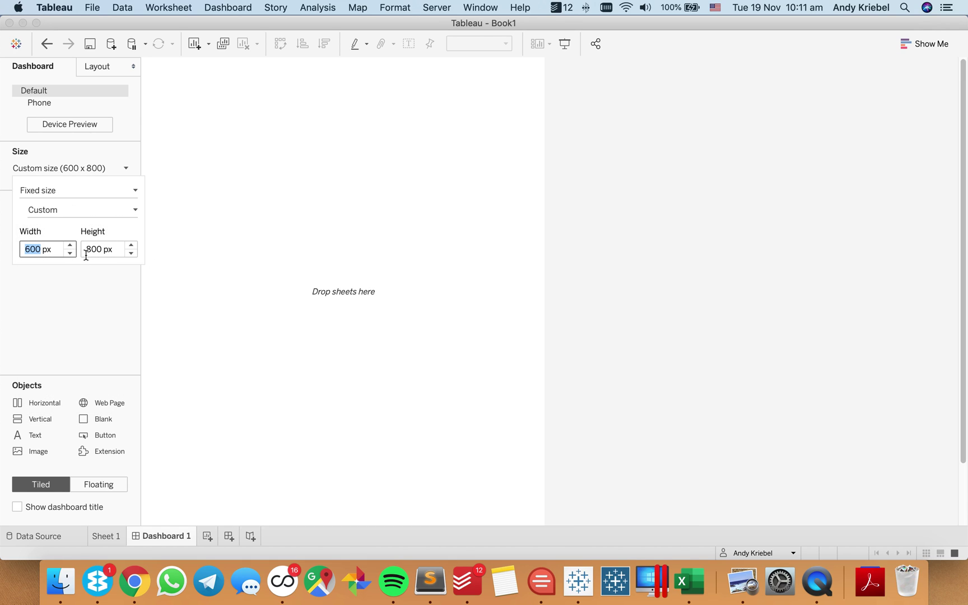
left_click(131, 252)
type("650")
double_click(32, 248)
type("650")
key("Tab")
left_click(52, 305)
Step: Place Sheet 1 on the dashboard and hide its title
left_click(44, 224)
left_click_drag(44, 227, 234, 207)
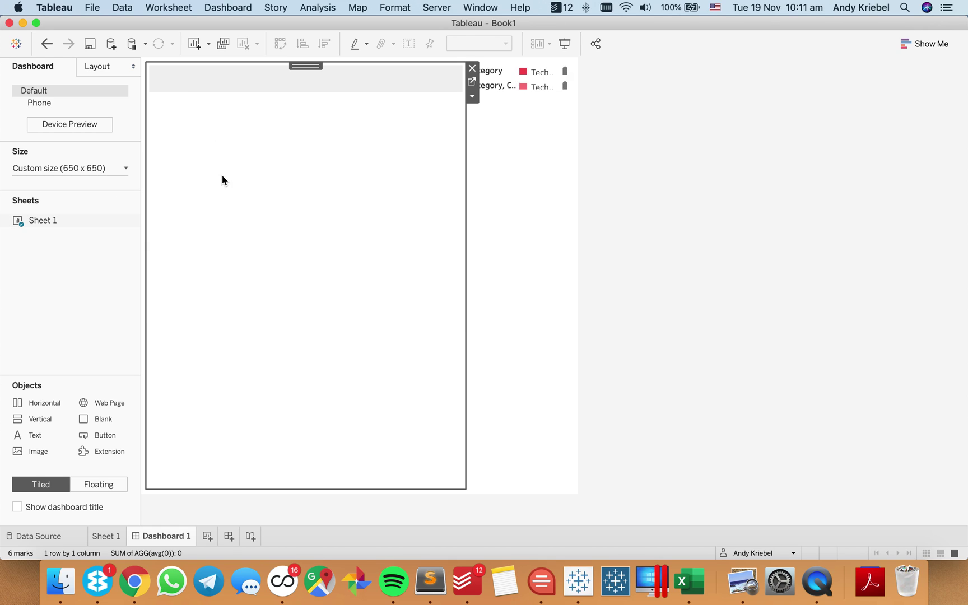
right_click(184, 78)
left_click(231, 111)
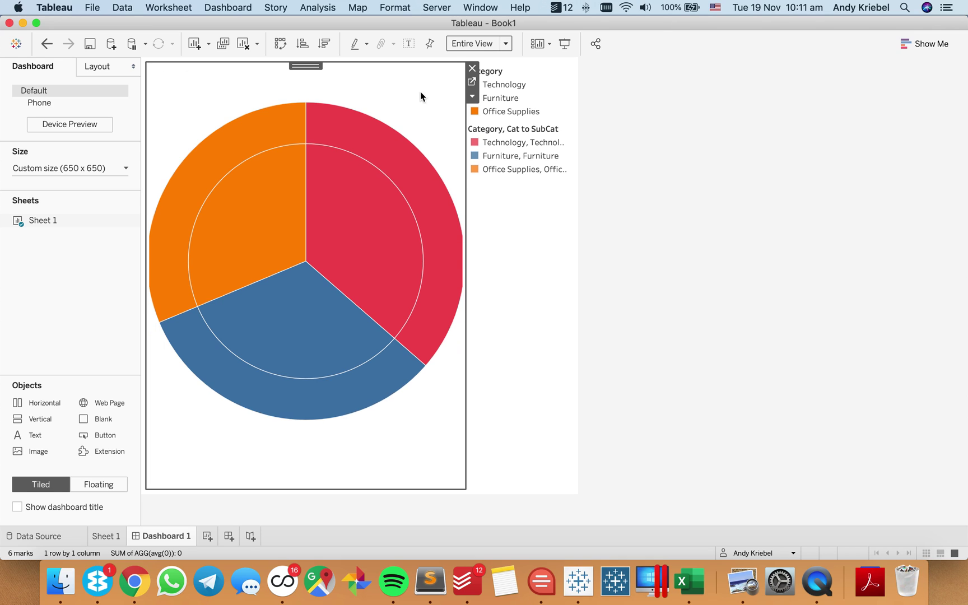
Step: Remove the Category, Cat to SubCat legend, and float the Category legend beside the upper edge of the pie's Technology slice
left_click(537, 69)
left_click(546, 127)
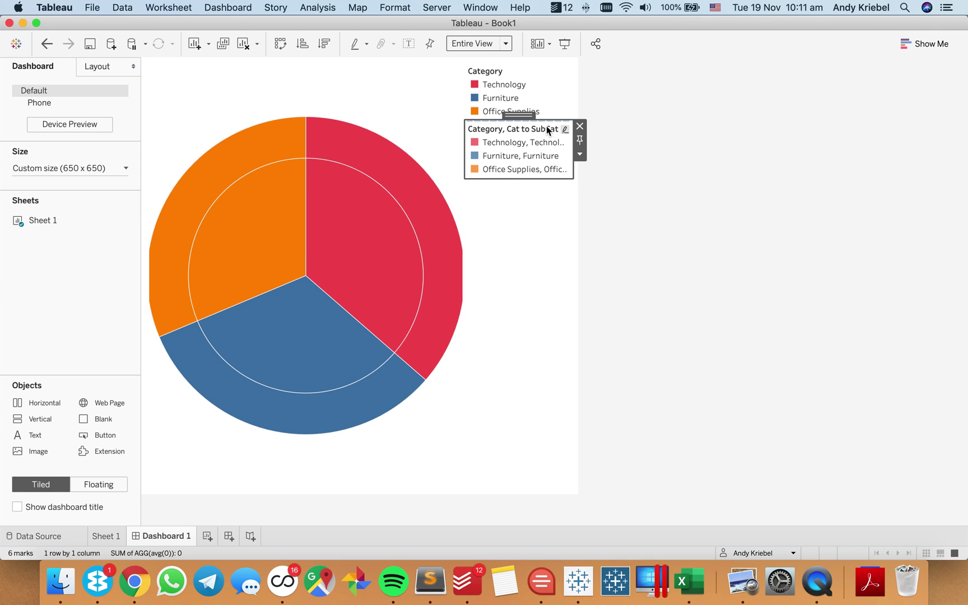
left_click(579, 127)
left_click(536, 68)
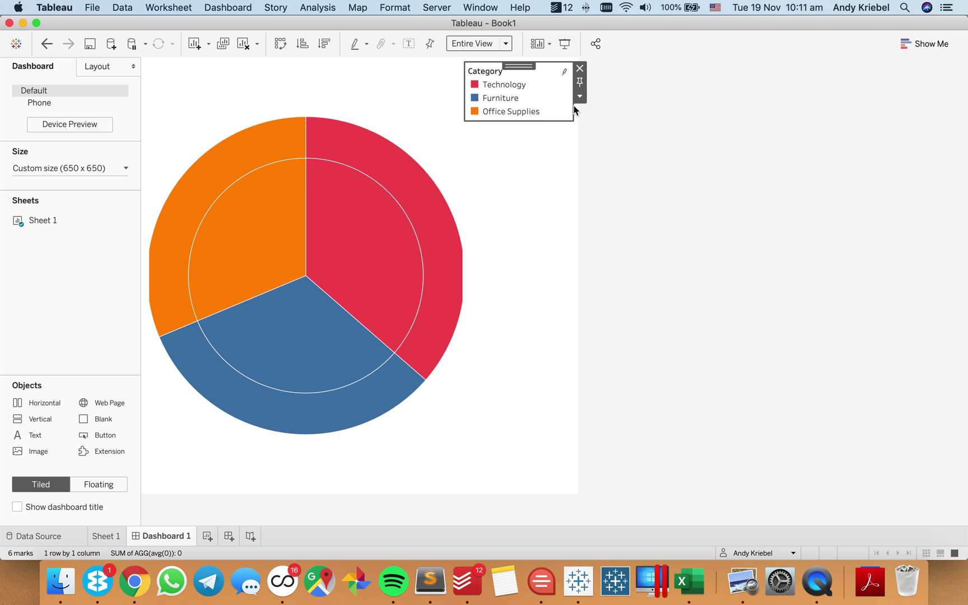
left_click(580, 97)
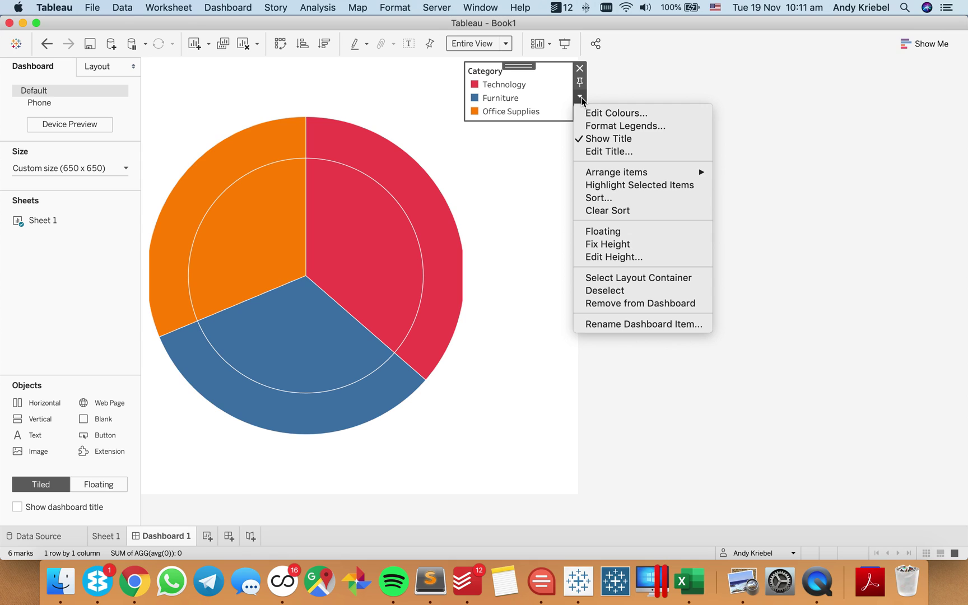
left_click(611, 230)
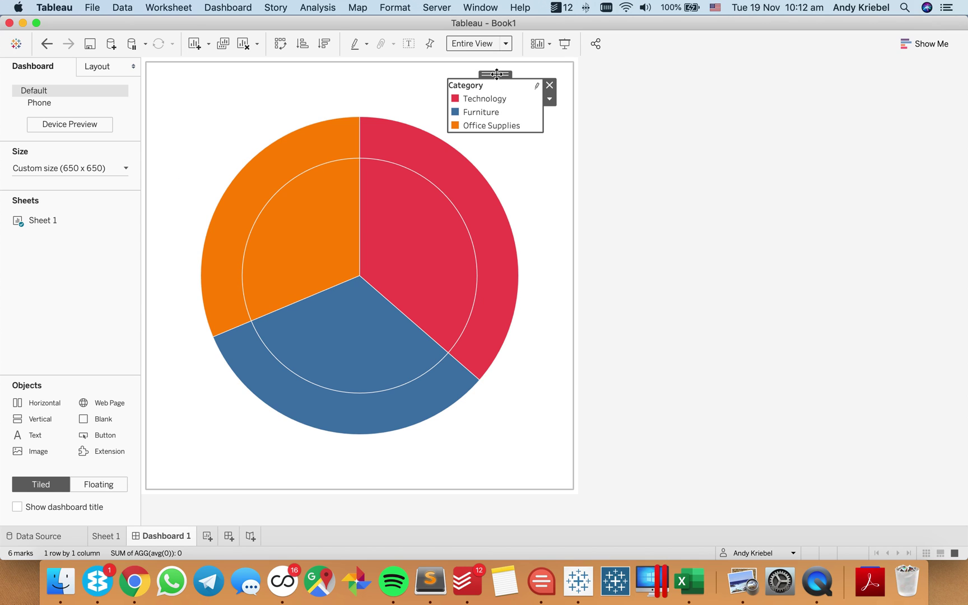
left_click_drag(495, 73, 493, 78)
left_click(644, 194)
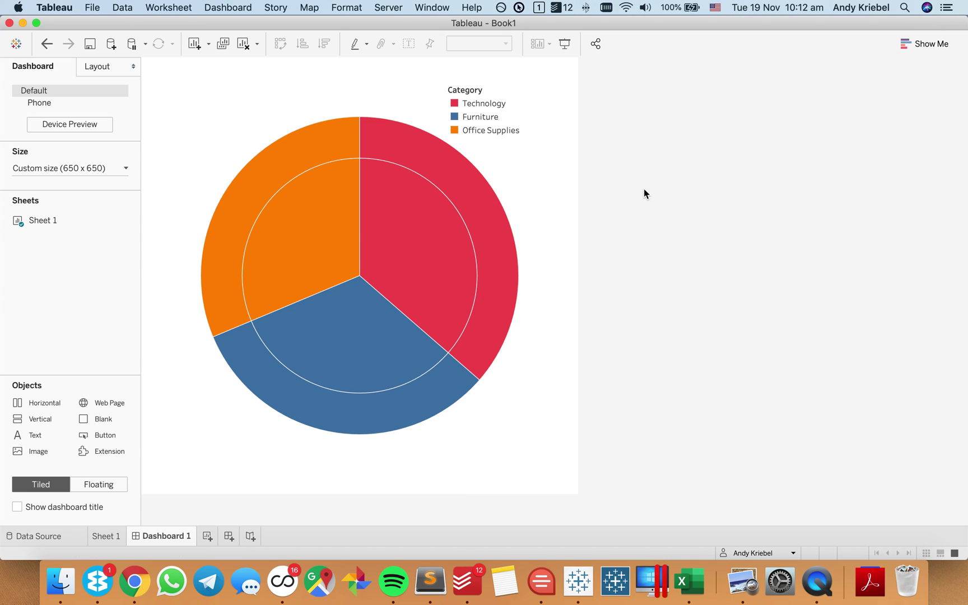
Step: Check the hover drill-down and tooltips on the dashboard's Technology, Furniture and Office Supplies slices
left_click(479, 196)
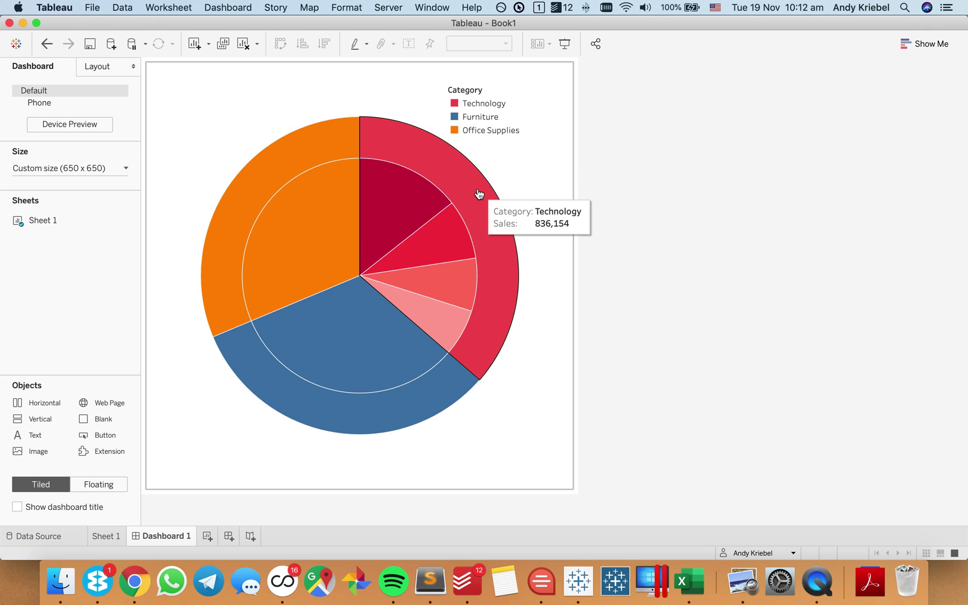
left_click(372, 429)
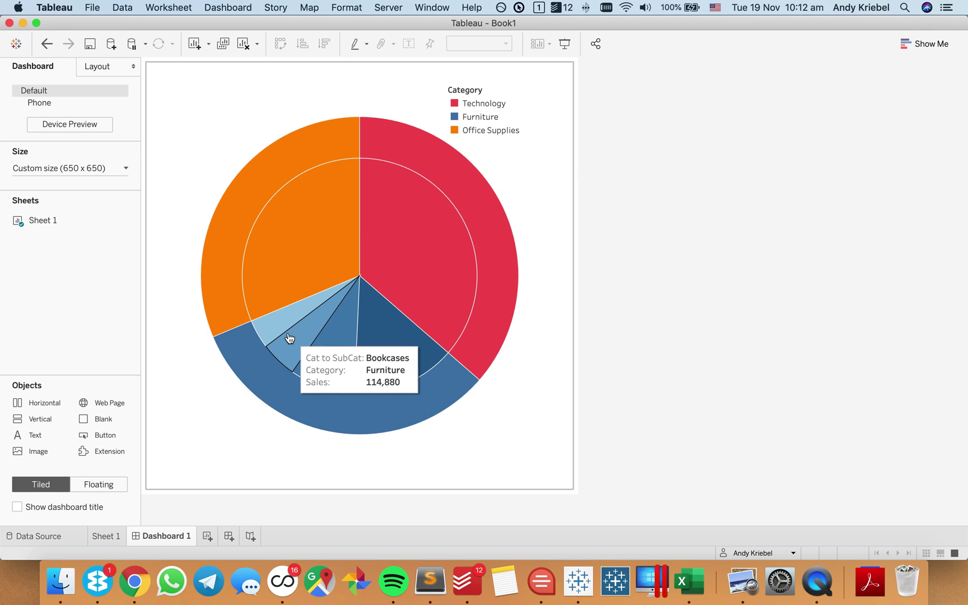
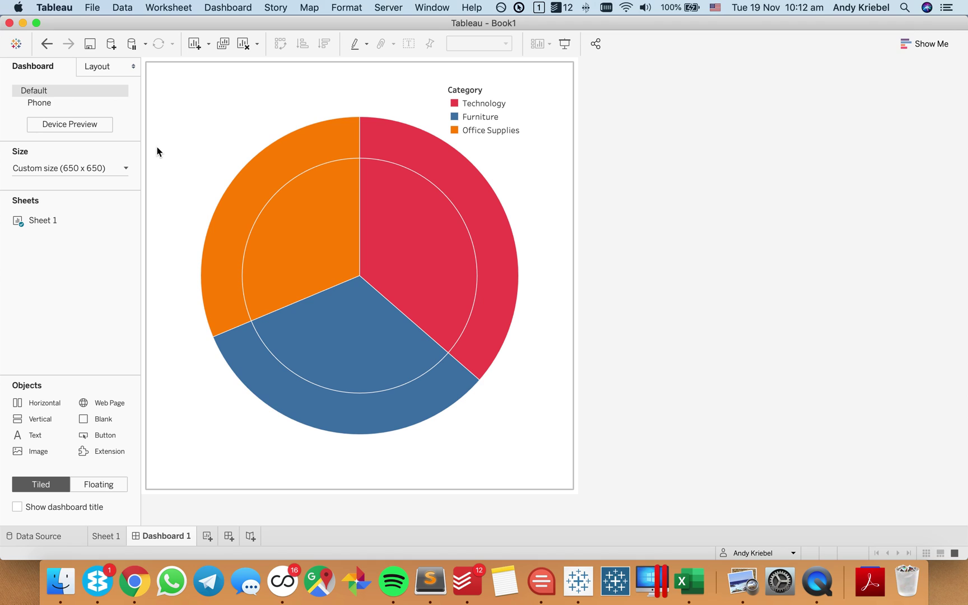
mouse_move(283, 187)
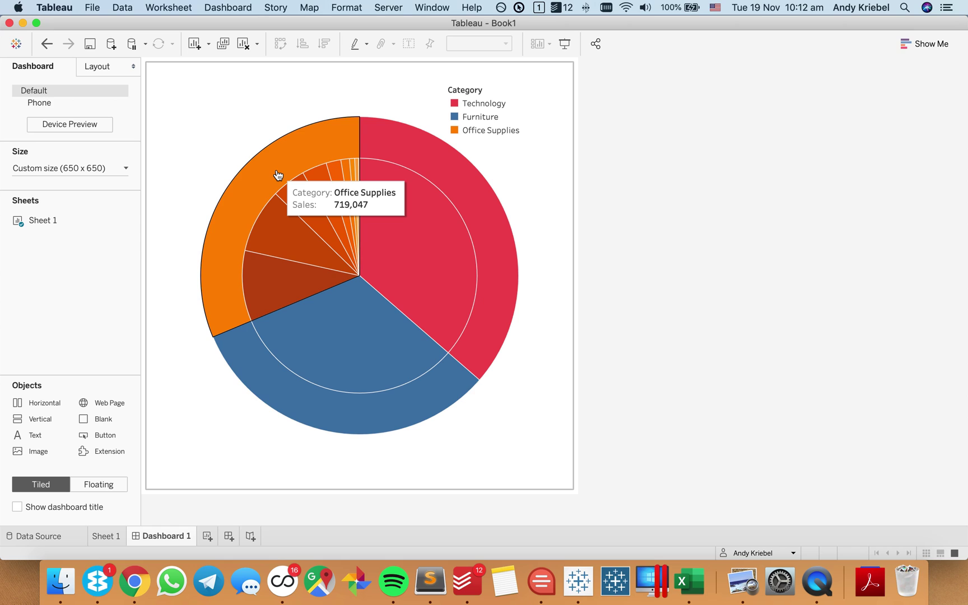
left_click(272, 280)
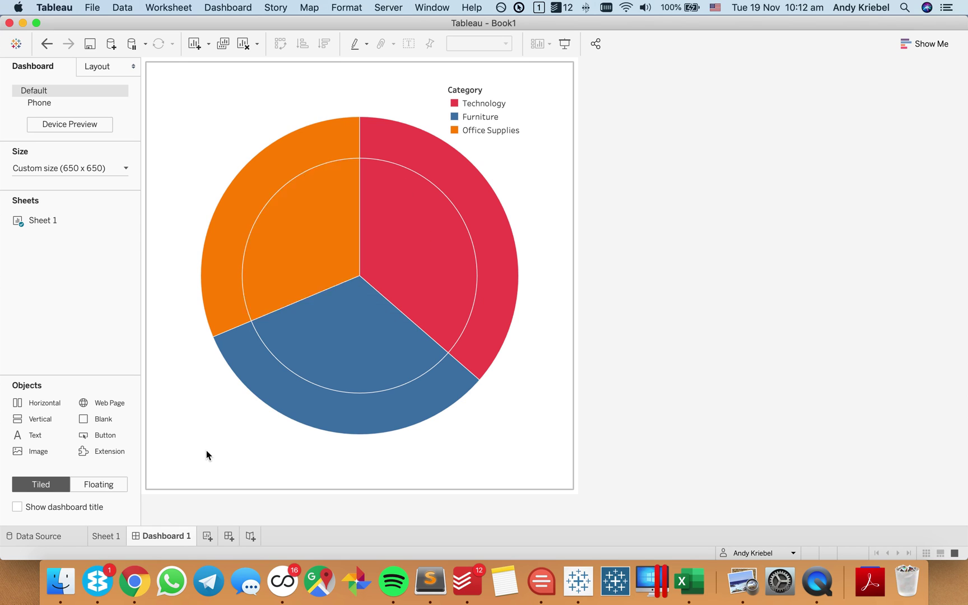
Step: Apply a Percent of Total quick table calculation to SUM(Sales) for both pies on Sheet 1 and check the slice tooltips
left_click(115, 534)
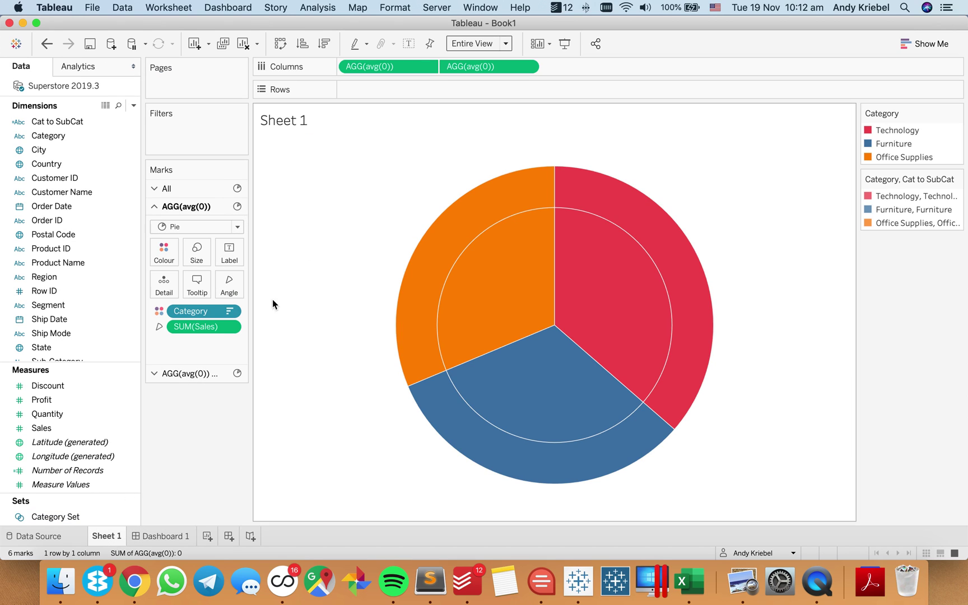
left_click(190, 189)
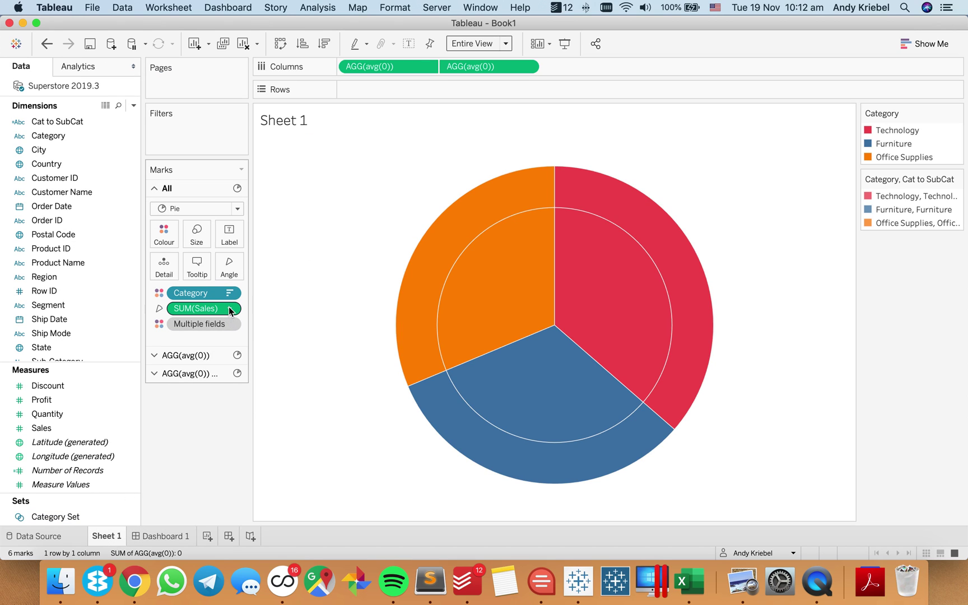
left_click(229, 308)
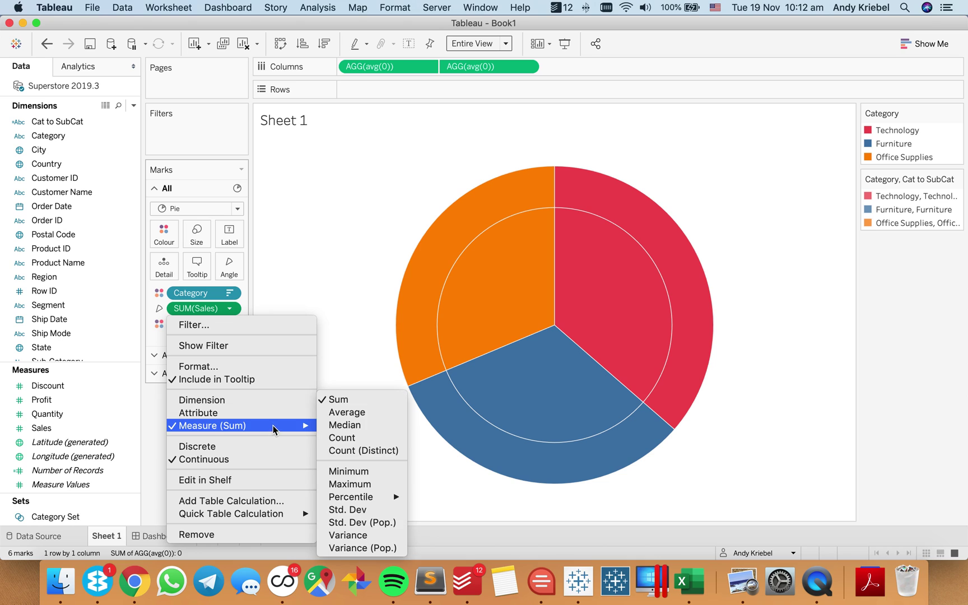
mouse_move(279, 516)
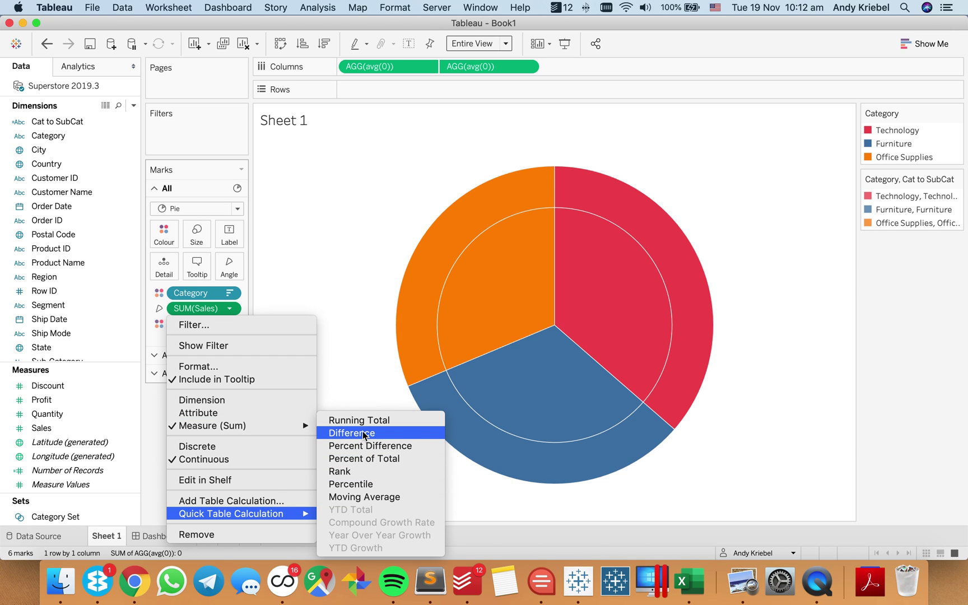
left_click(364, 458)
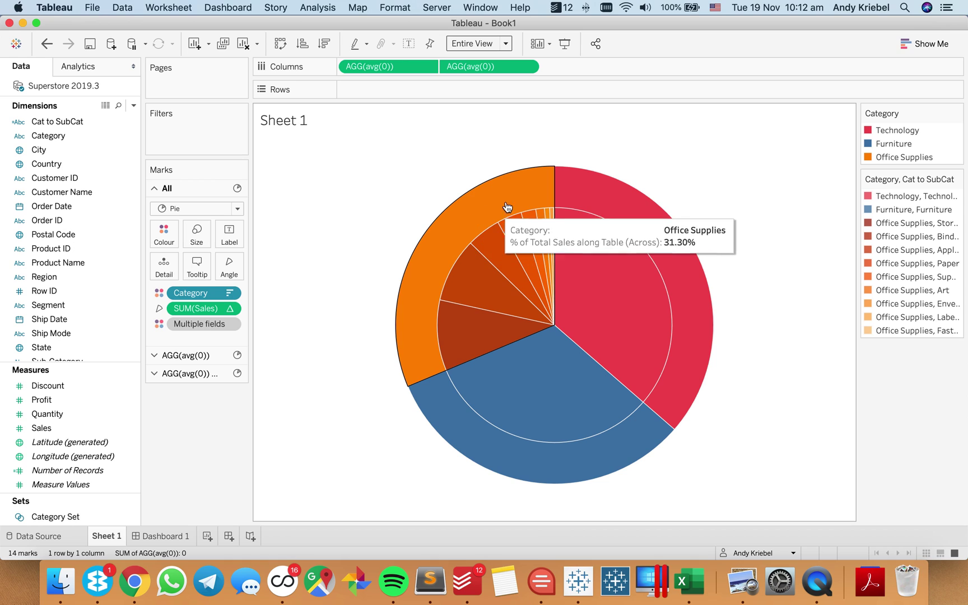
left_click(586, 195)
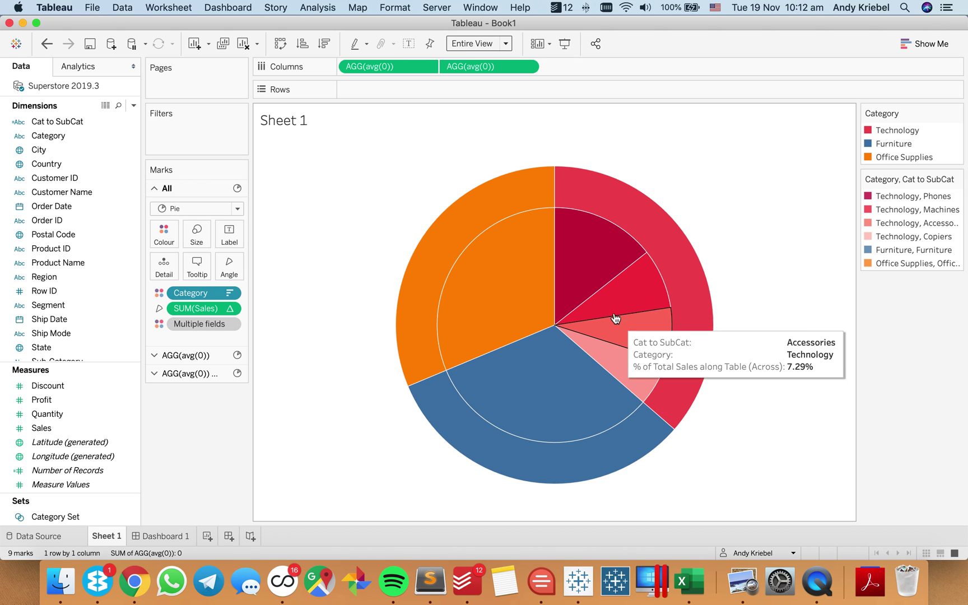
left_click(588, 266)
Step: Review the SUM(Sales) table calculation options for the second pie and check an inner Office Supplies slice's tooltip on Dashboard 1
left_click(188, 373)
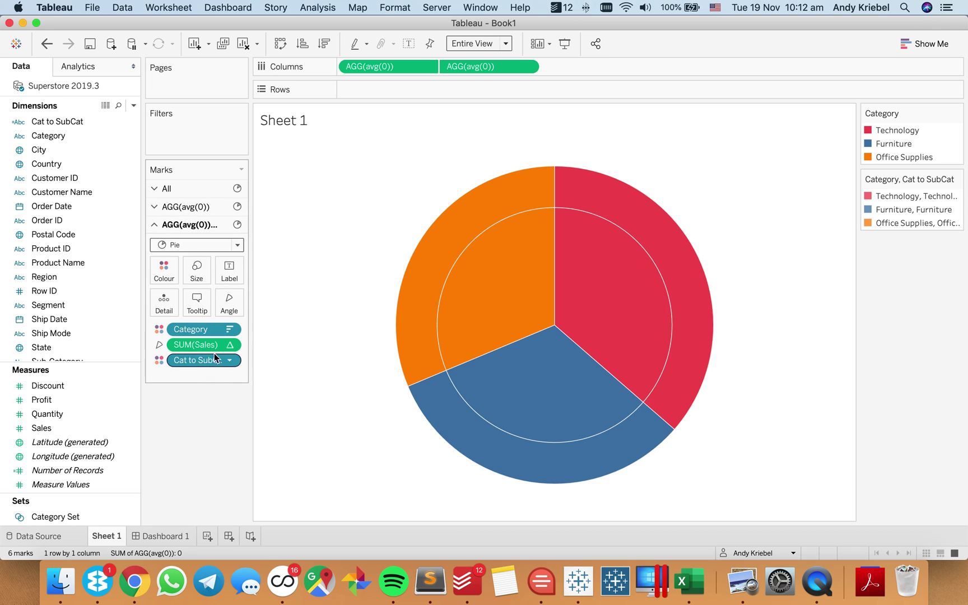
right_click(171, 345)
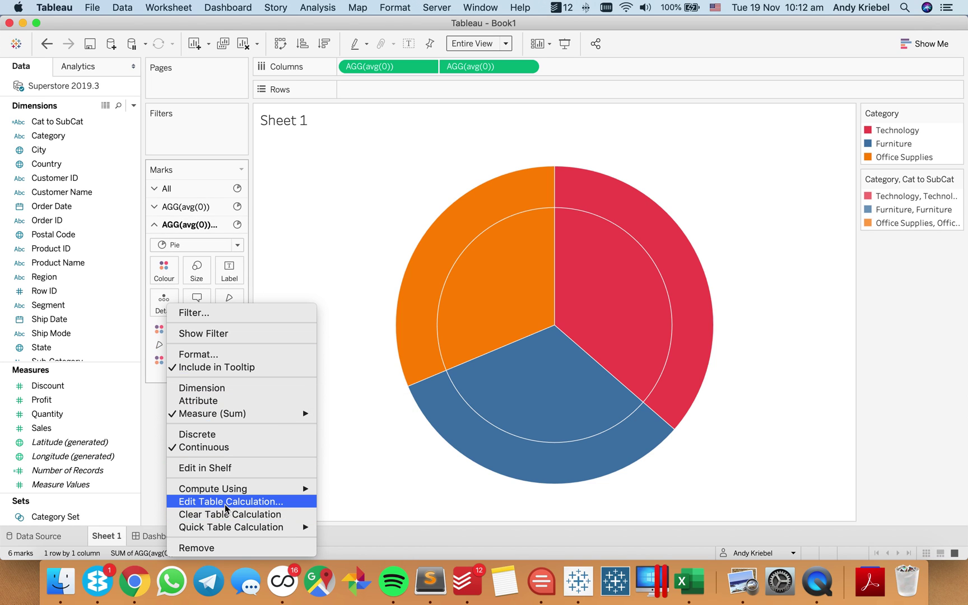
left_click(457, 168)
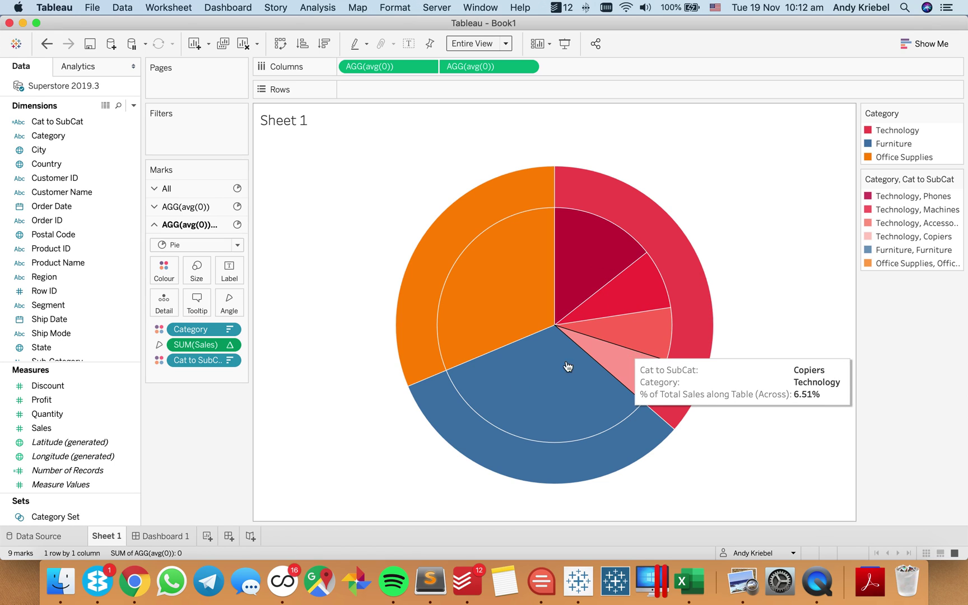
left_click(335, 431)
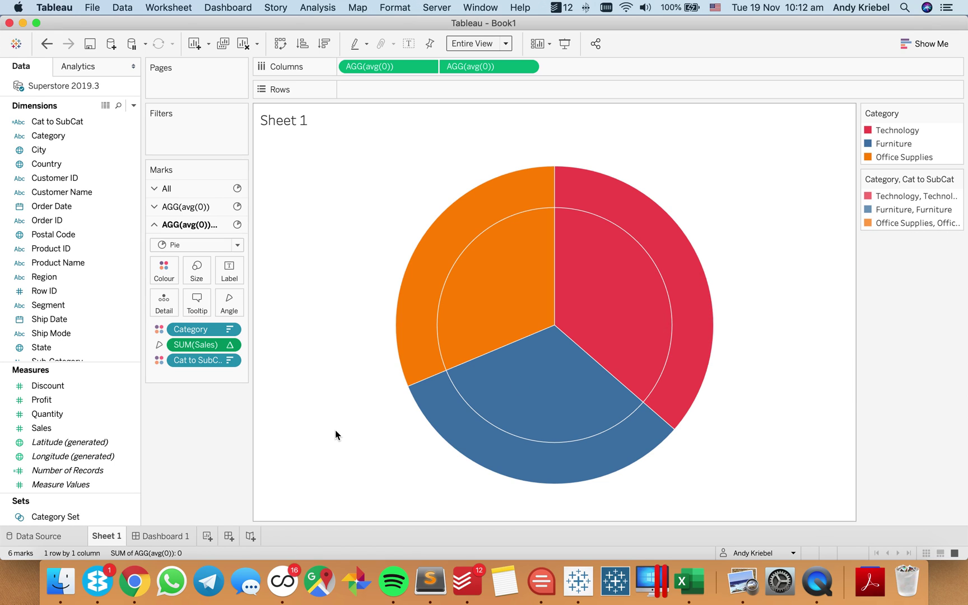
left_click(161, 536)
left_click(303, 217)
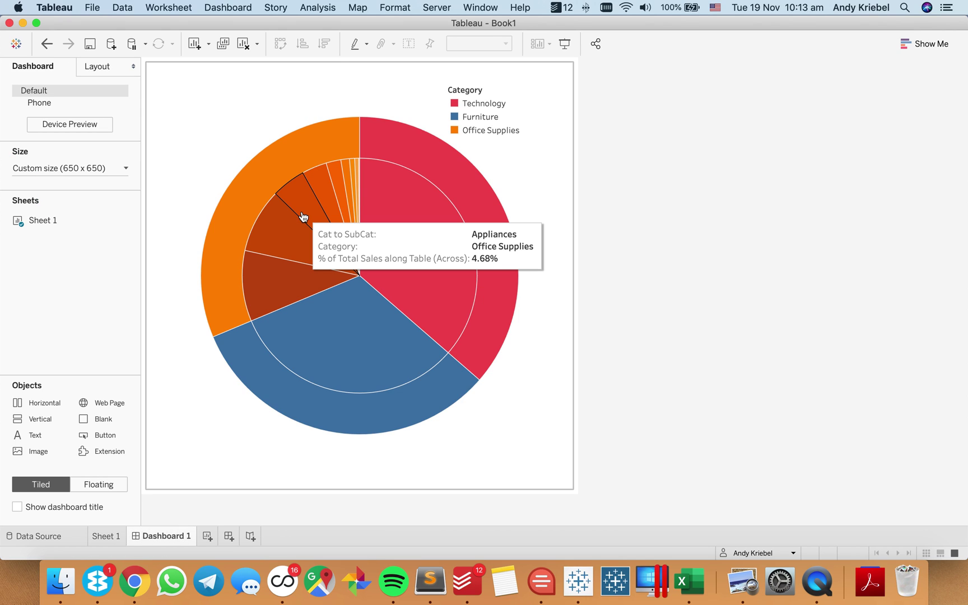
Step: Add Sales to the tooltip of both pies on Sheet 1
left_click(110, 538)
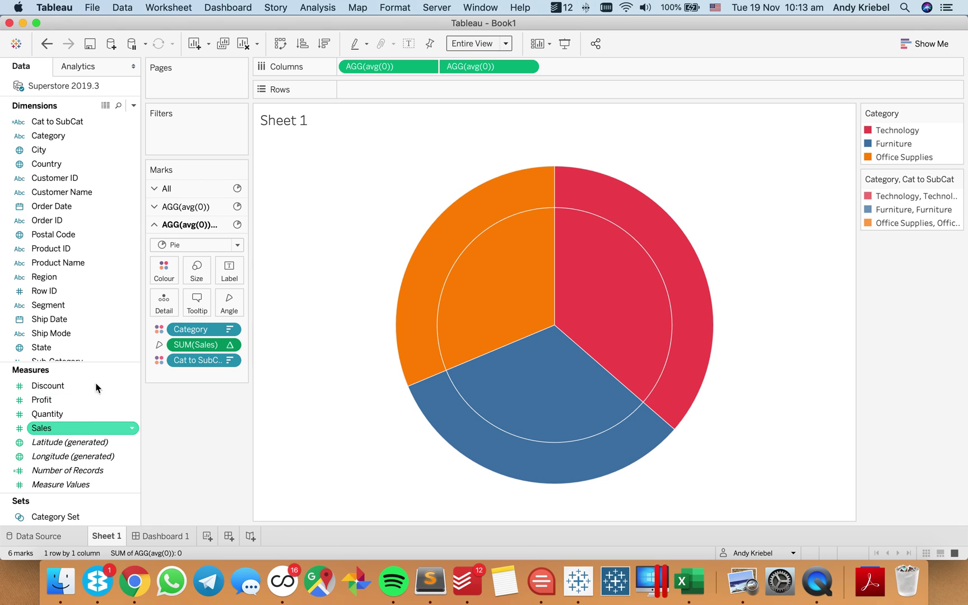
left_click(181, 189)
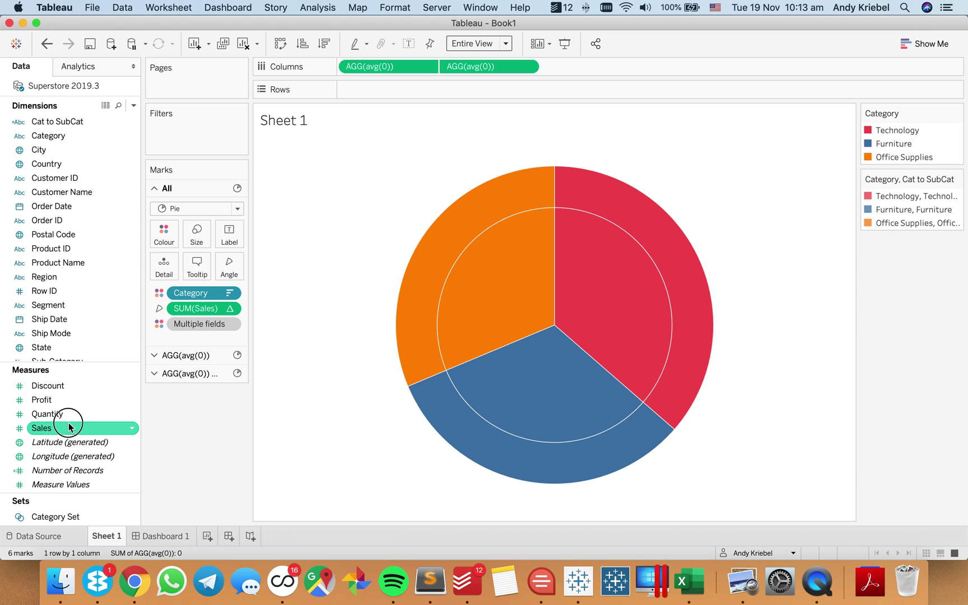
left_click_drag(70, 427, 196, 265)
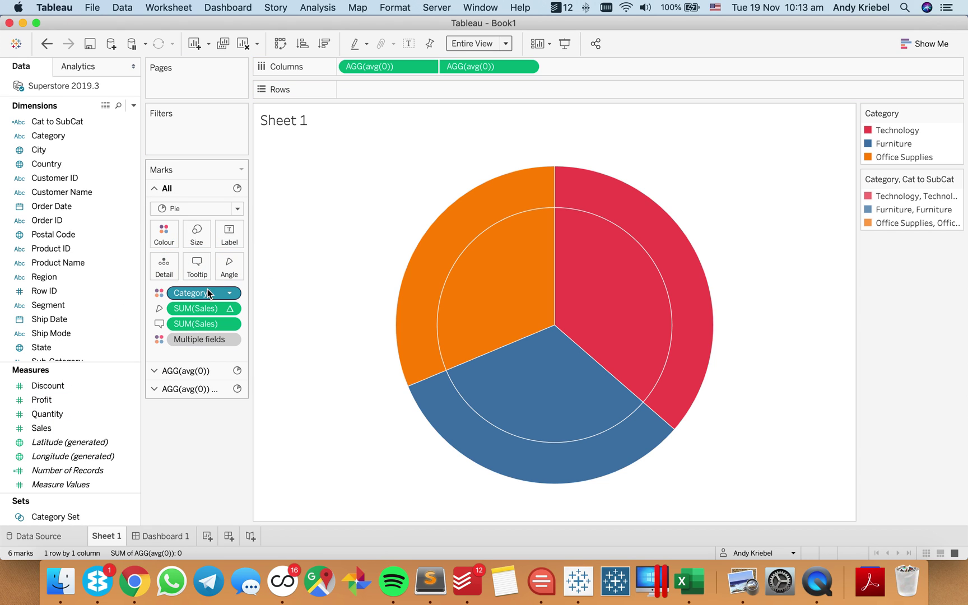
Step: Shorten the tooltip's percentage label to "% of Total Sales:" and move the Sales line directly above it
left_click(197, 264)
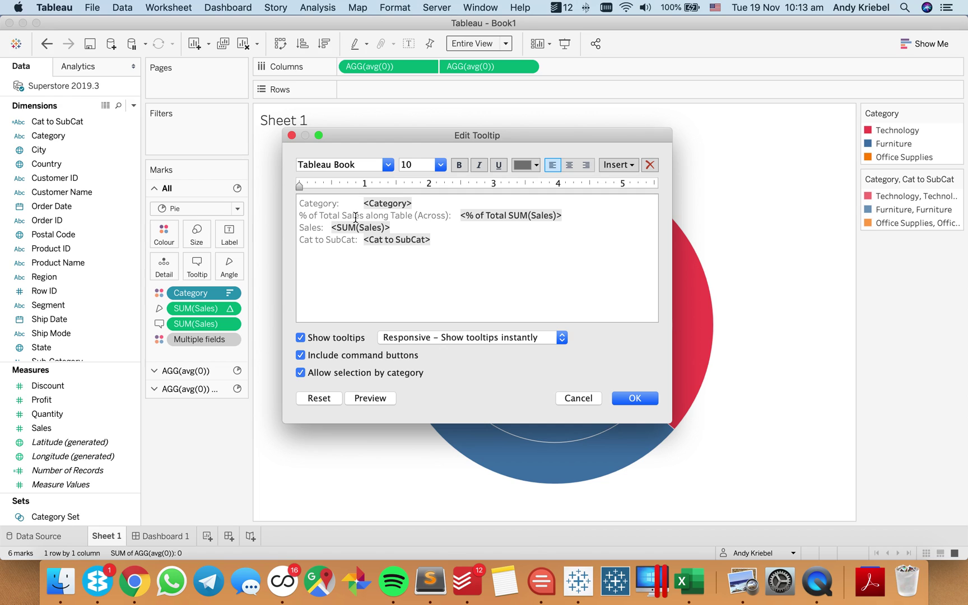
left_click_drag(364, 217, 448, 214)
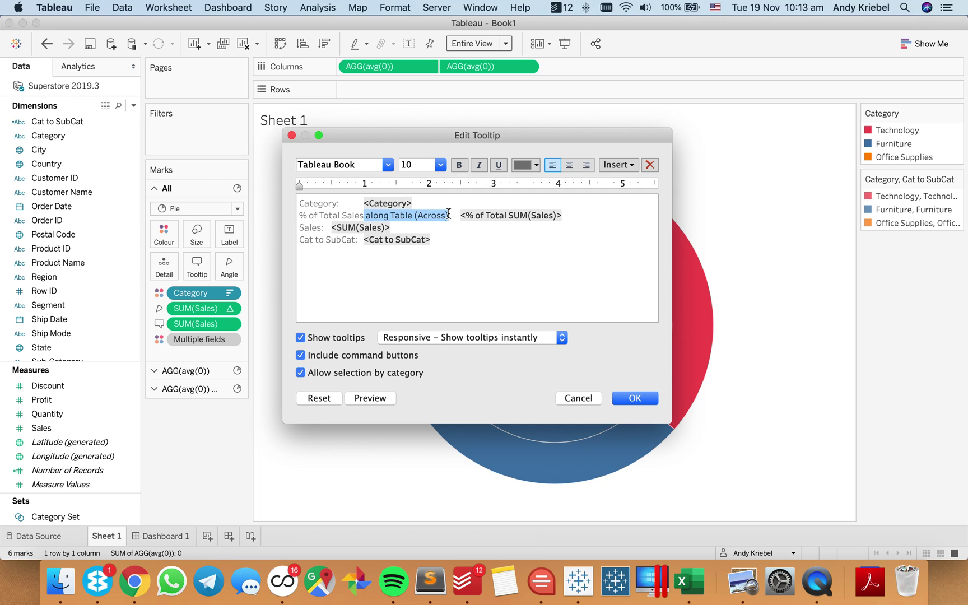
key("BackSpace")
key("super+Left")
key("Down")
key("shift+Down")
key("BackSpace")
key("Up")
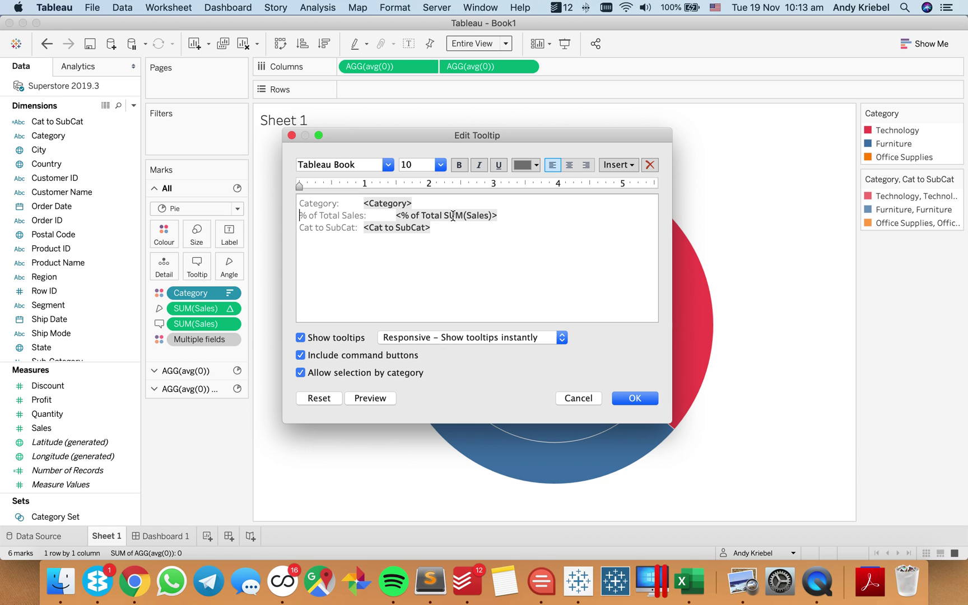
key("super+z")
left_click(632, 396)
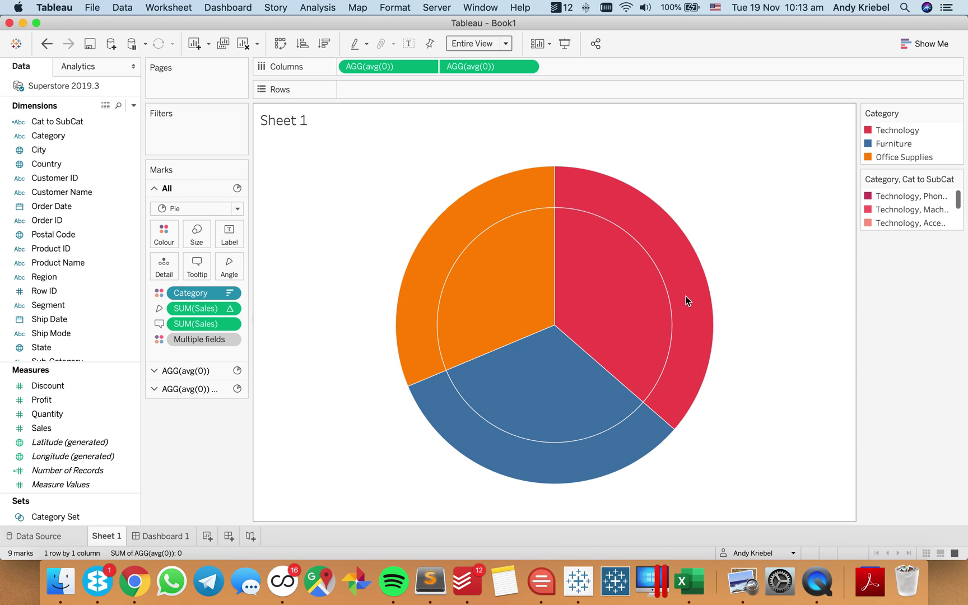
Step: Check the revised tooltips on Sheet 1's Technology, Furniture and Office Supplies slices and return to Dashboard 1
left_click(692, 303)
left_click(558, 423)
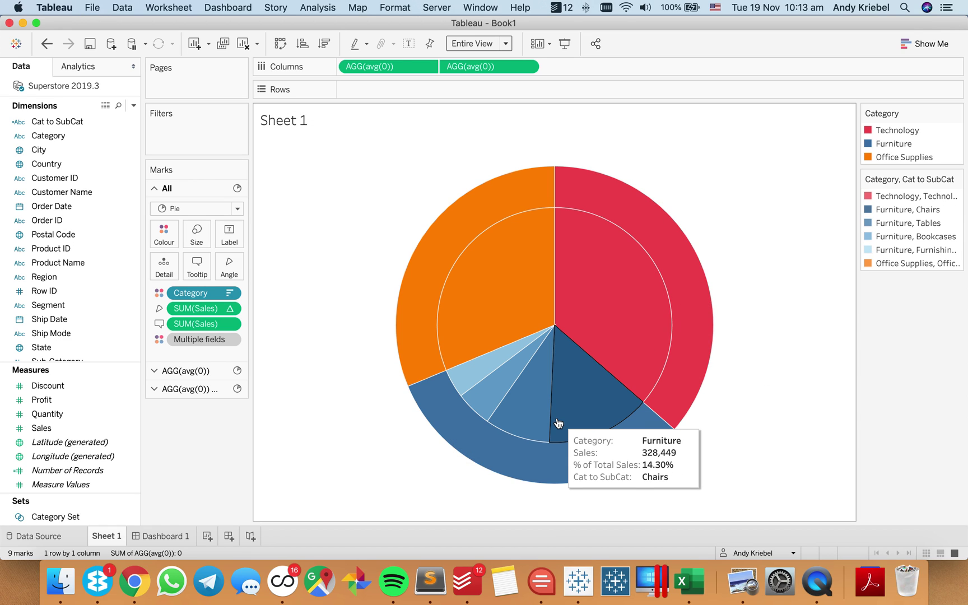
left_click(443, 324)
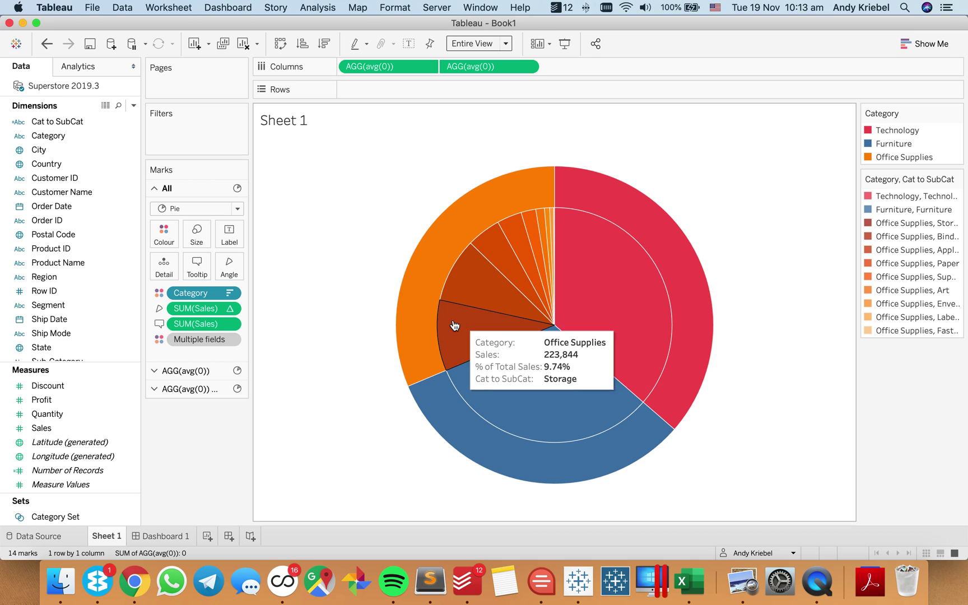
left_click(344, 361)
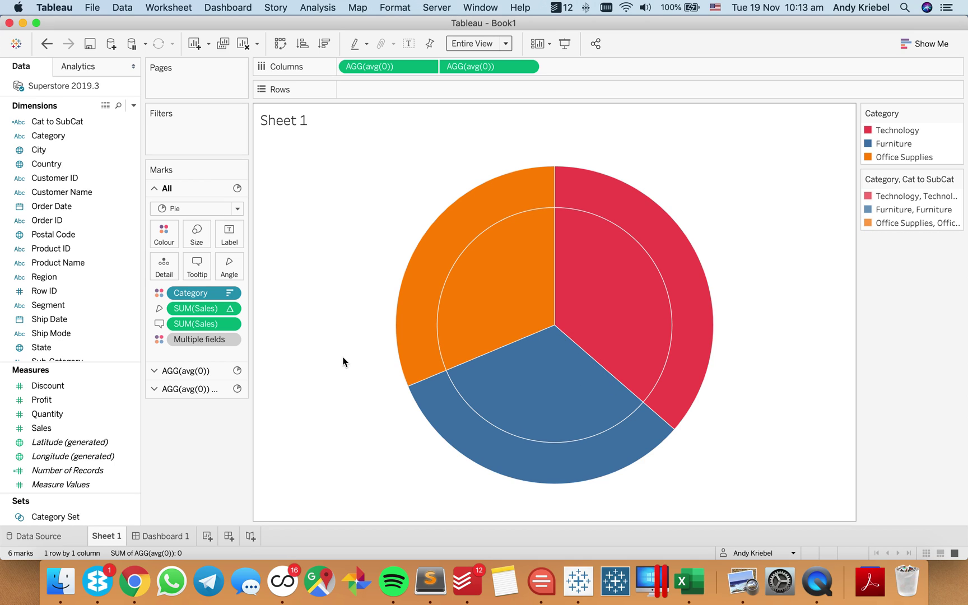
left_click(171, 536)
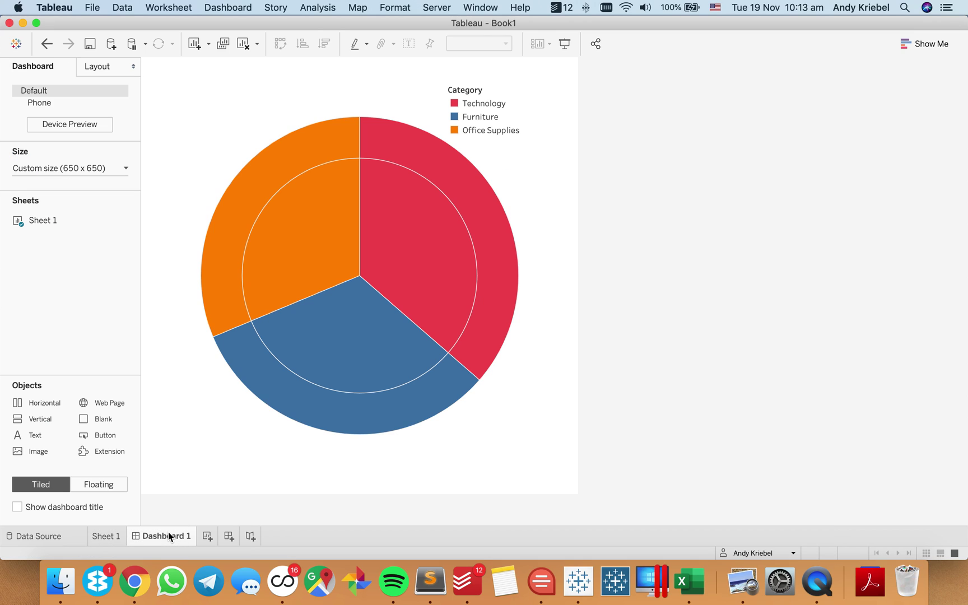